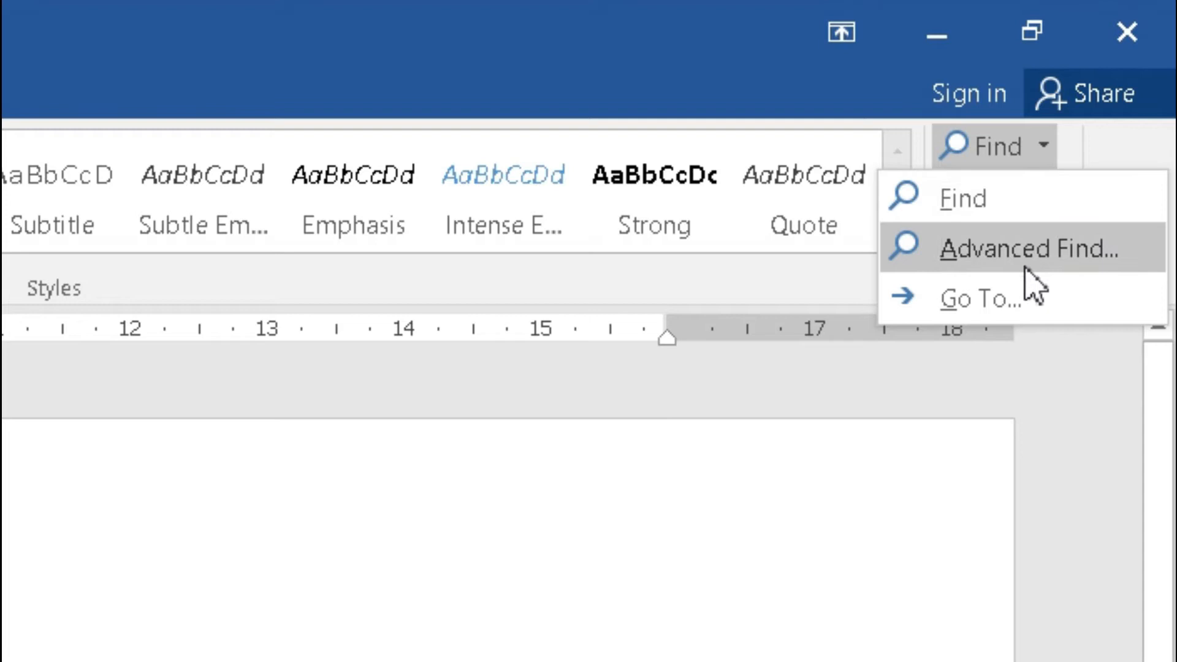
left_click(908, 541)
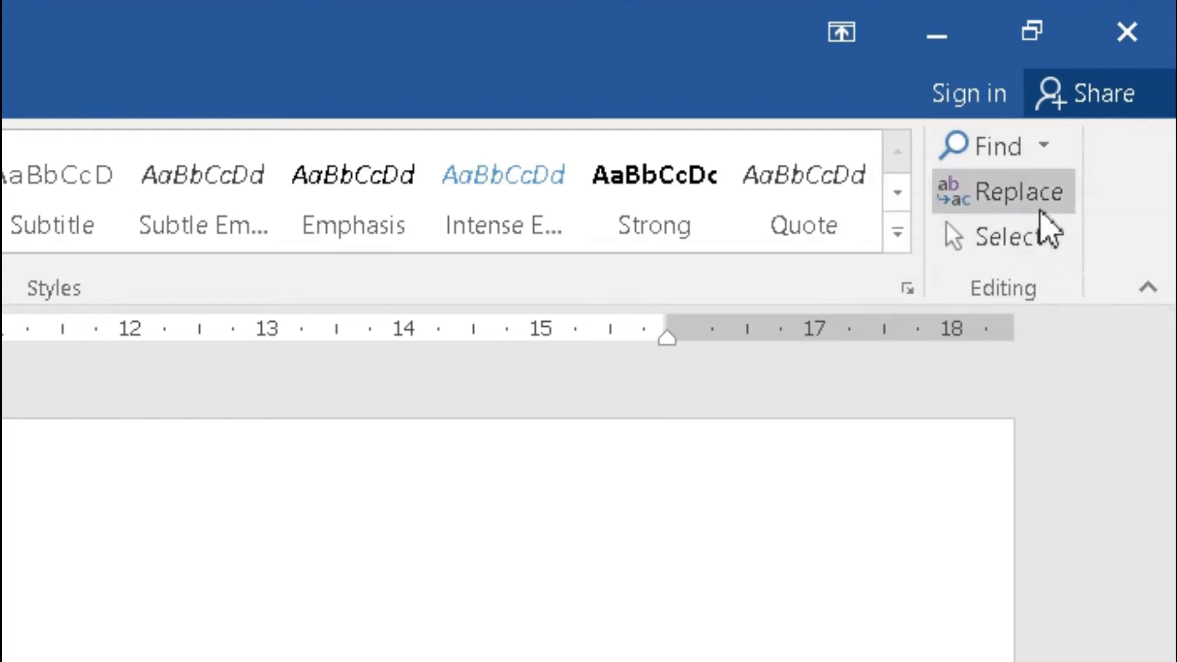
left_click(1042, 212)
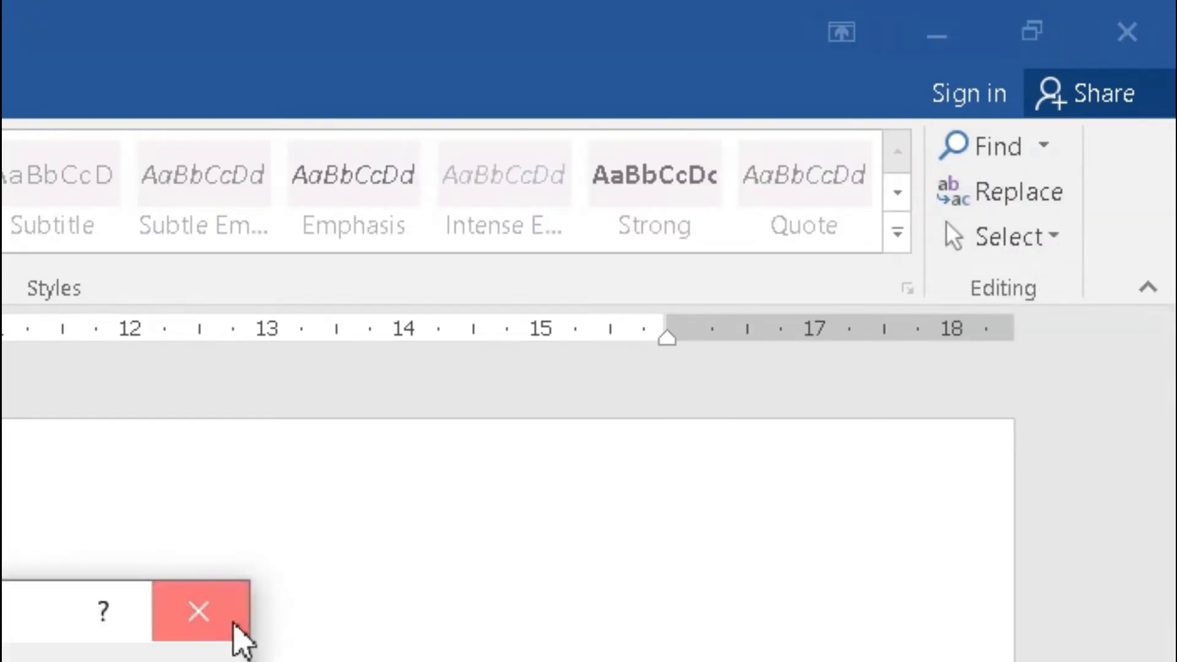
left_click(233, 623)
left_click(1047, 239)
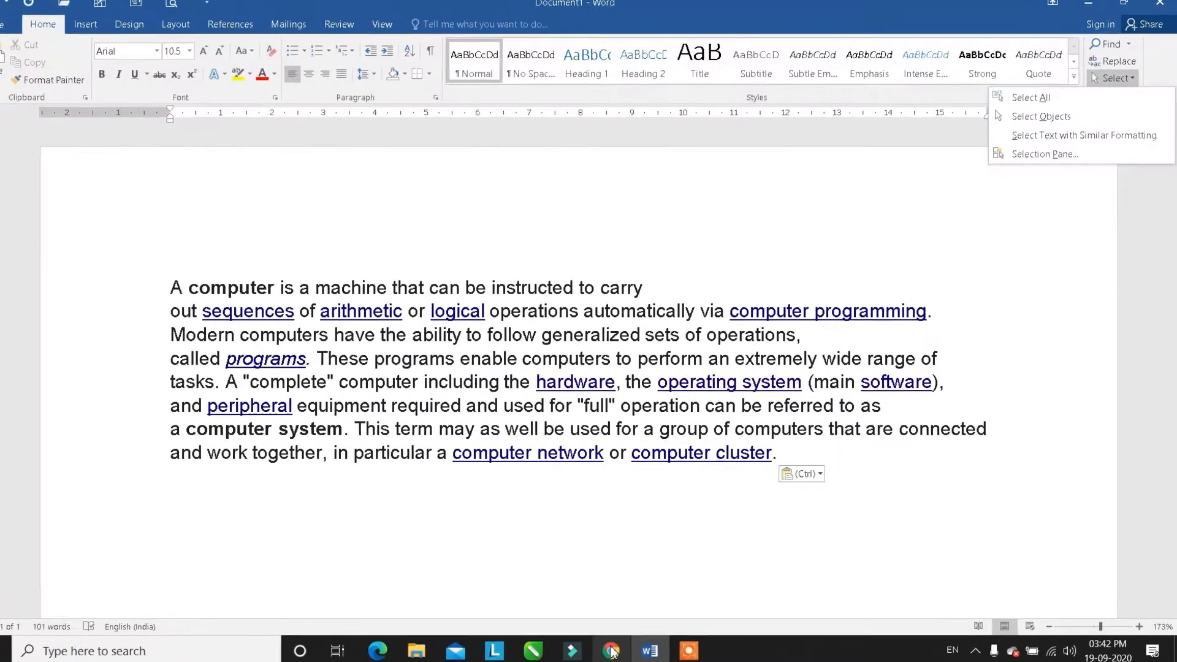
mouse_move(595, 655)
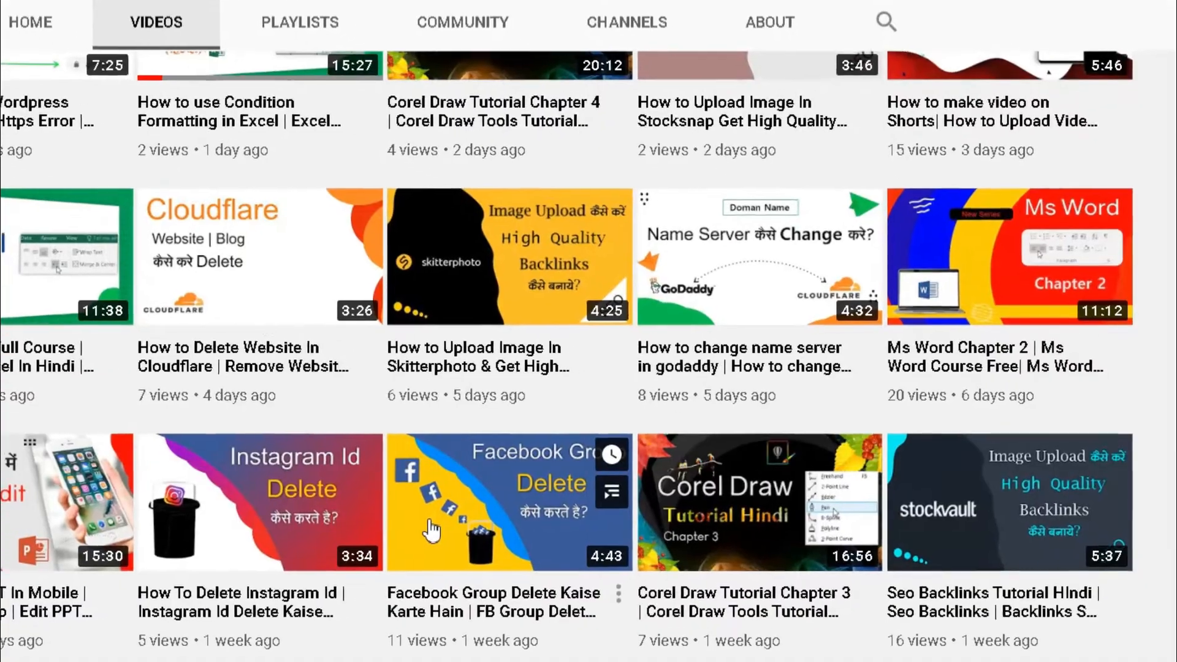
scroll(433, 530, "up", 3)
scroll(434, 530, "down", 1)
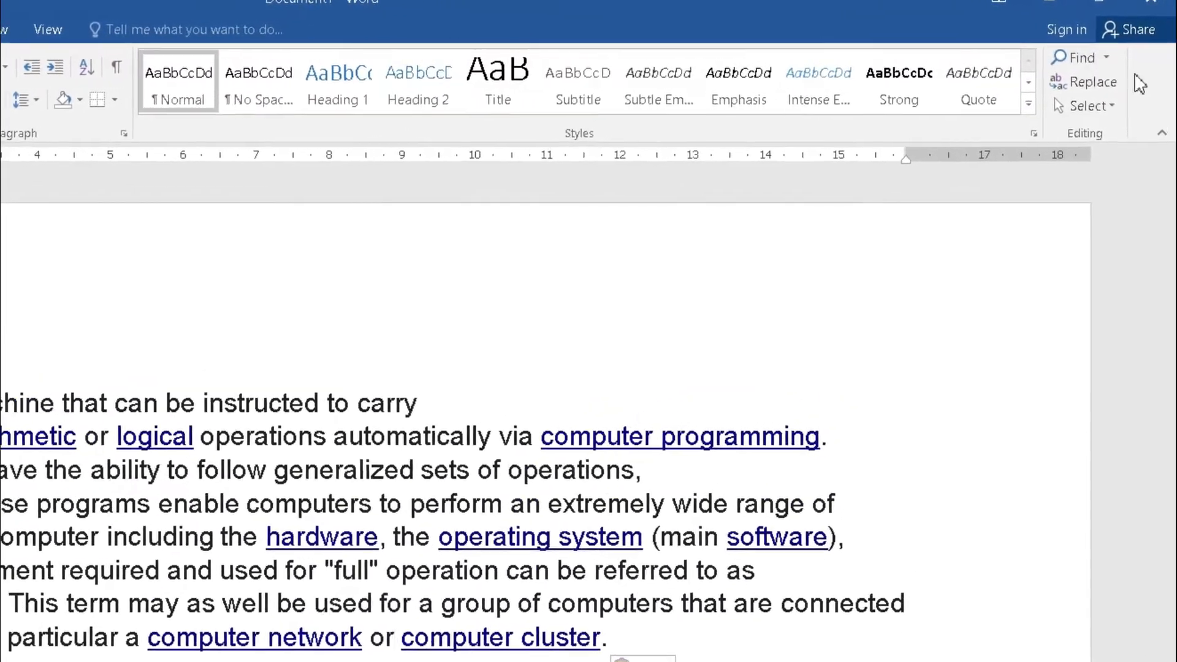
left_click(1105, 58)
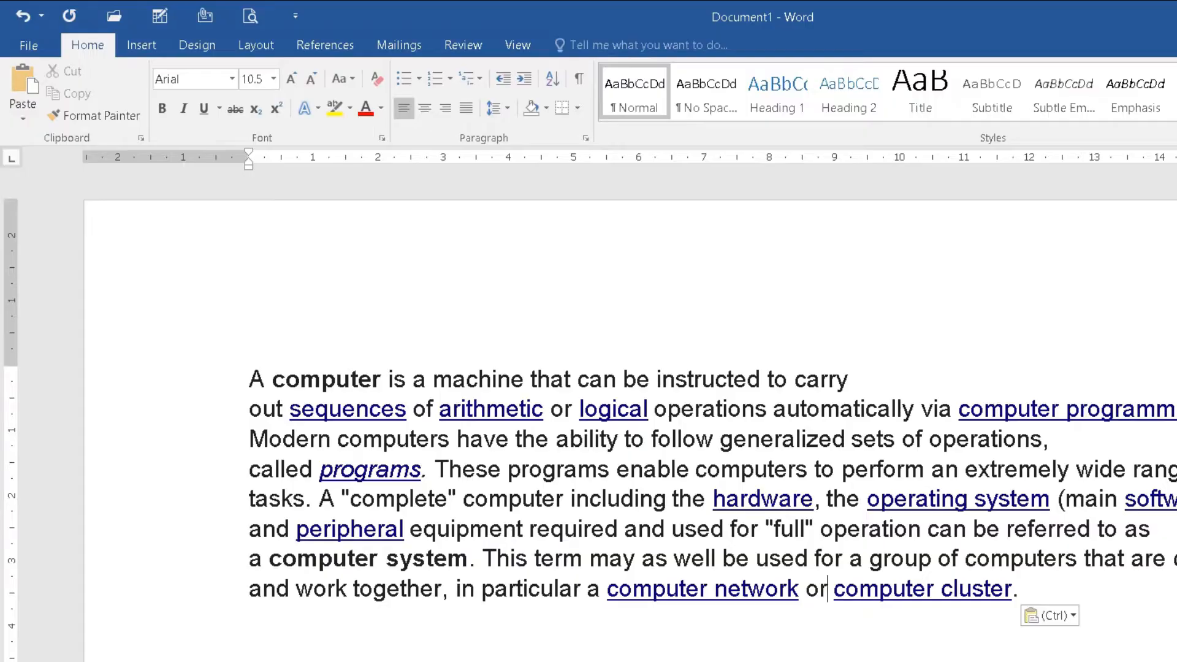
- Open the document search and enter the word "ability", copied from the paragraph's third line, as the search term
key("ctrl+f")
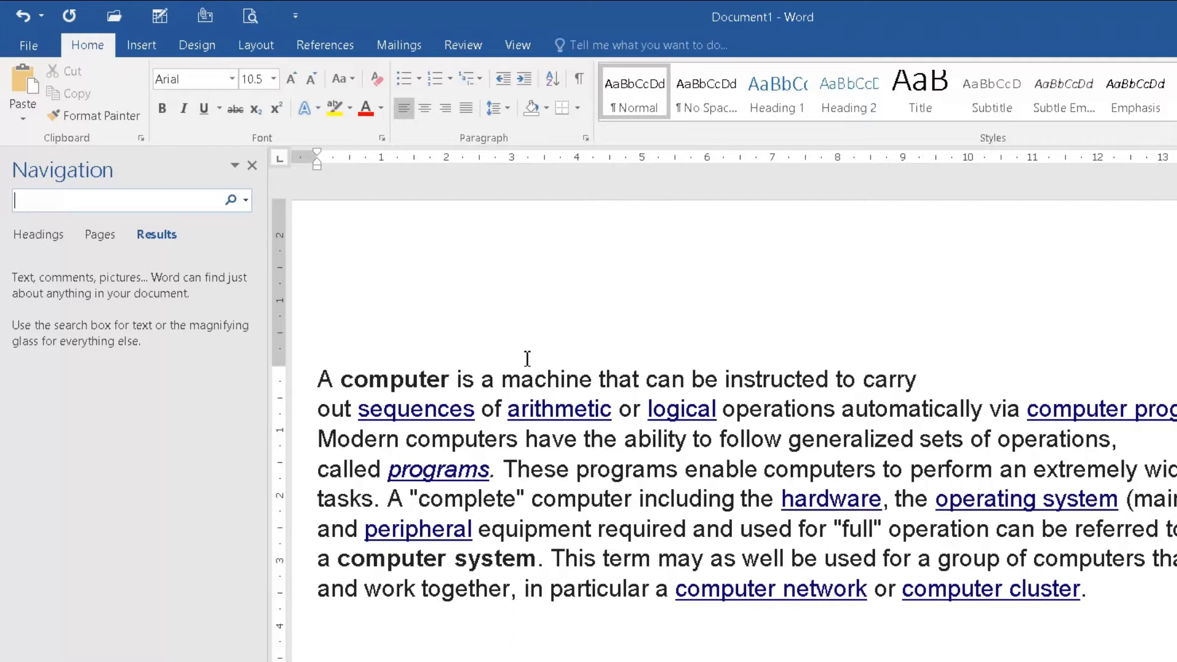
left_click(342, 309)
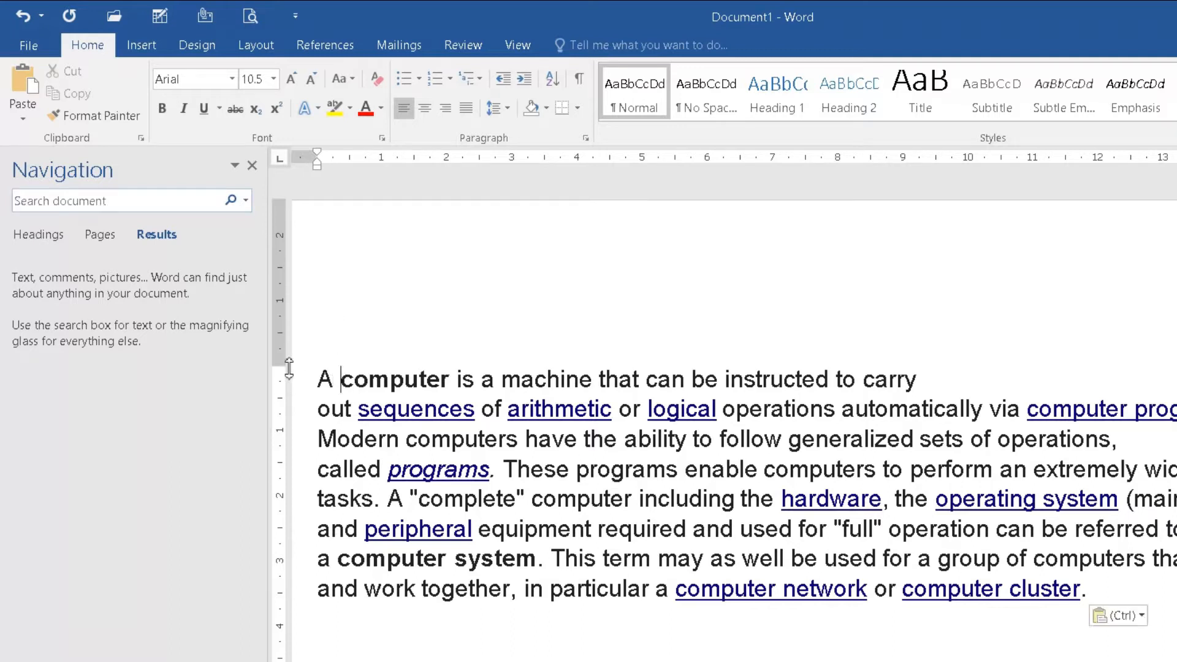
double_click(282, 256)
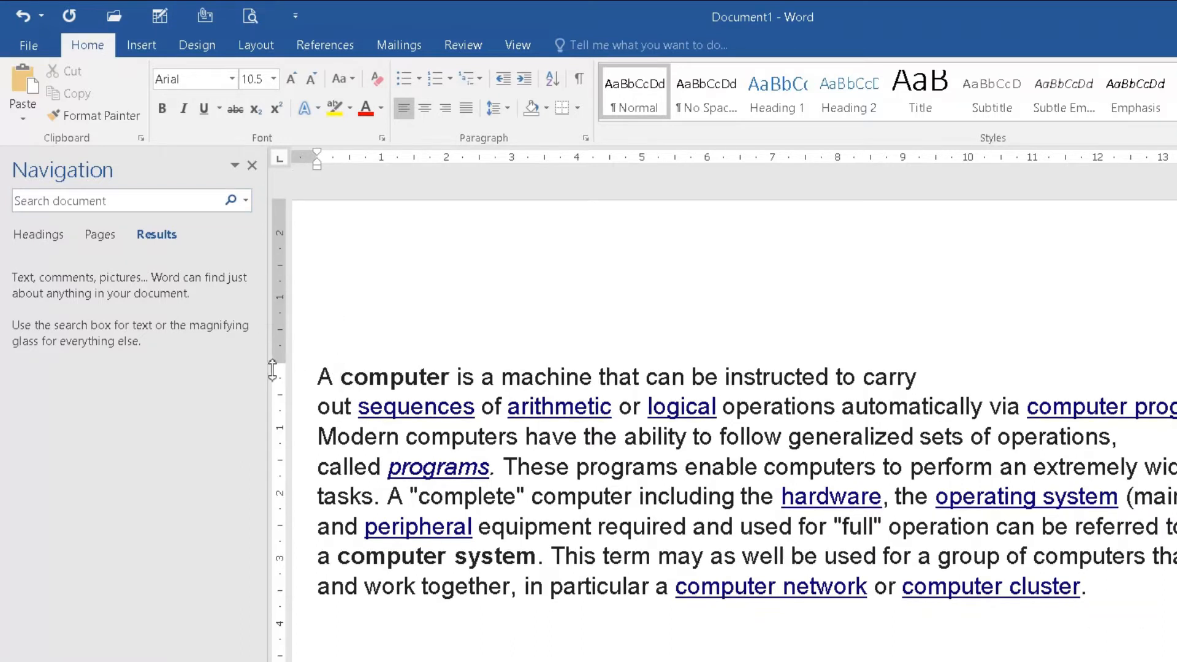
scroll(625, 400, "down", 1)
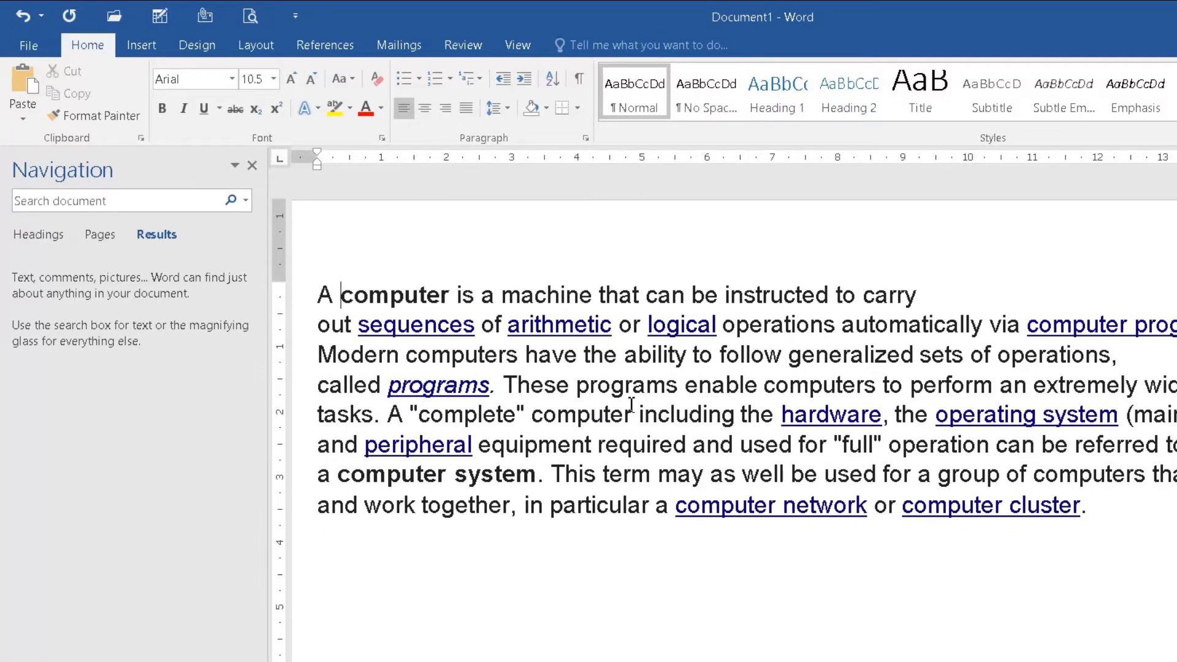
left_click_drag(624, 353, 688, 353)
right_click(673, 353)
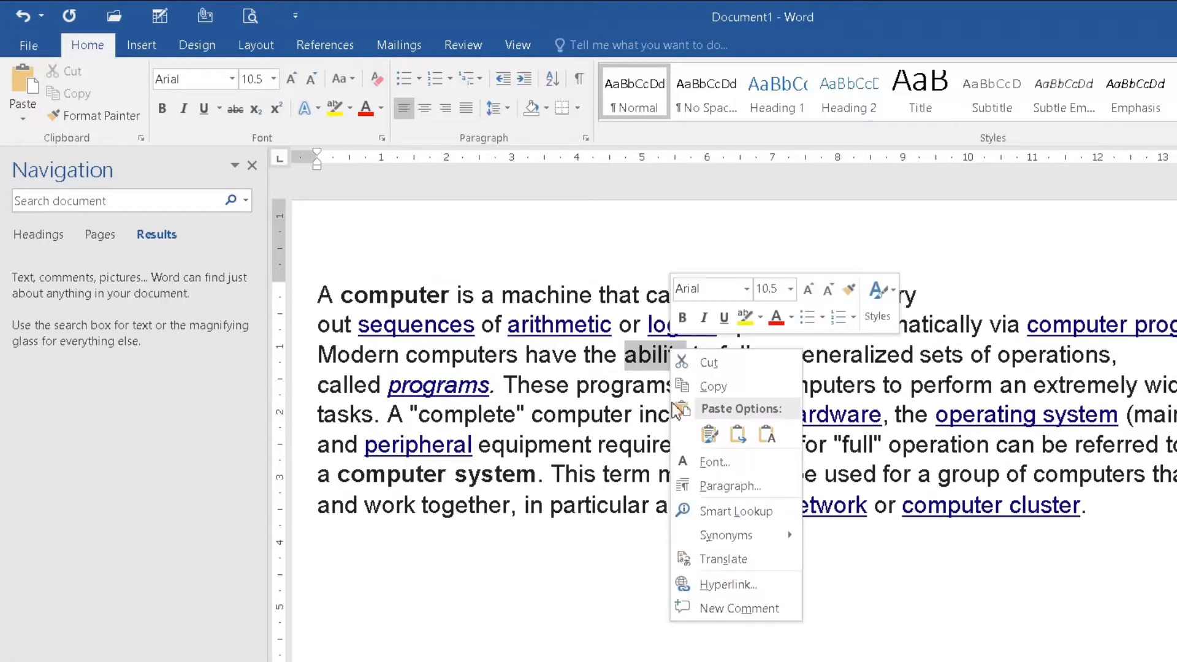
left_click(710, 386)
left_click(673, 442)
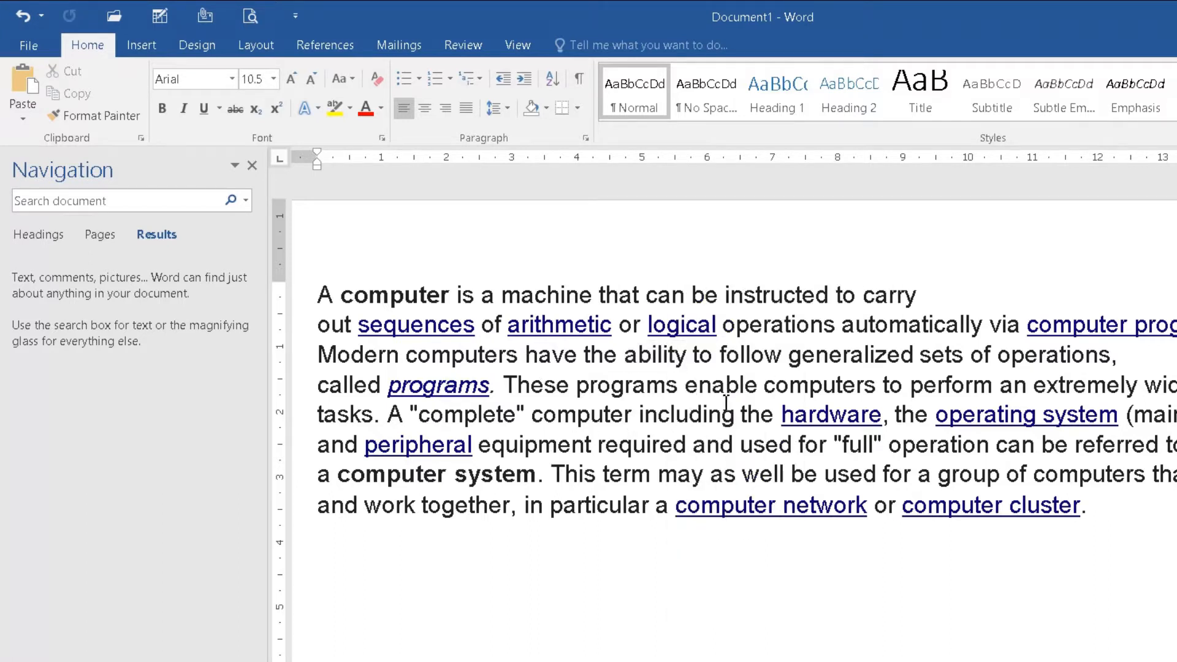
right_click(167, 197)
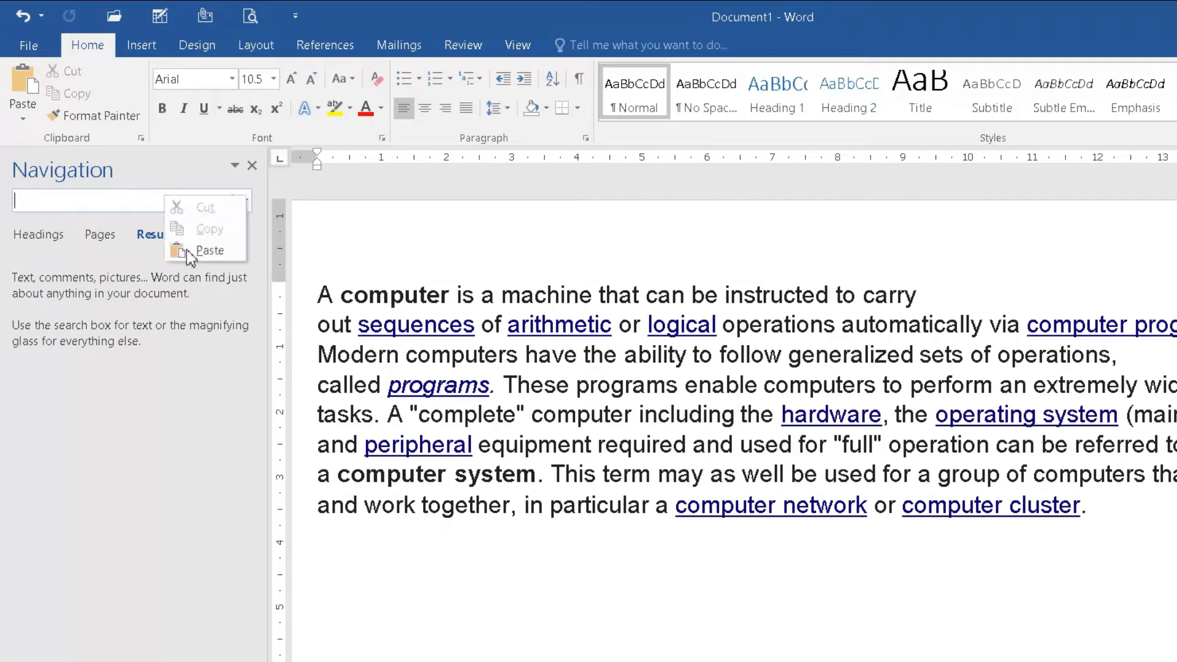
left_click(209, 251)
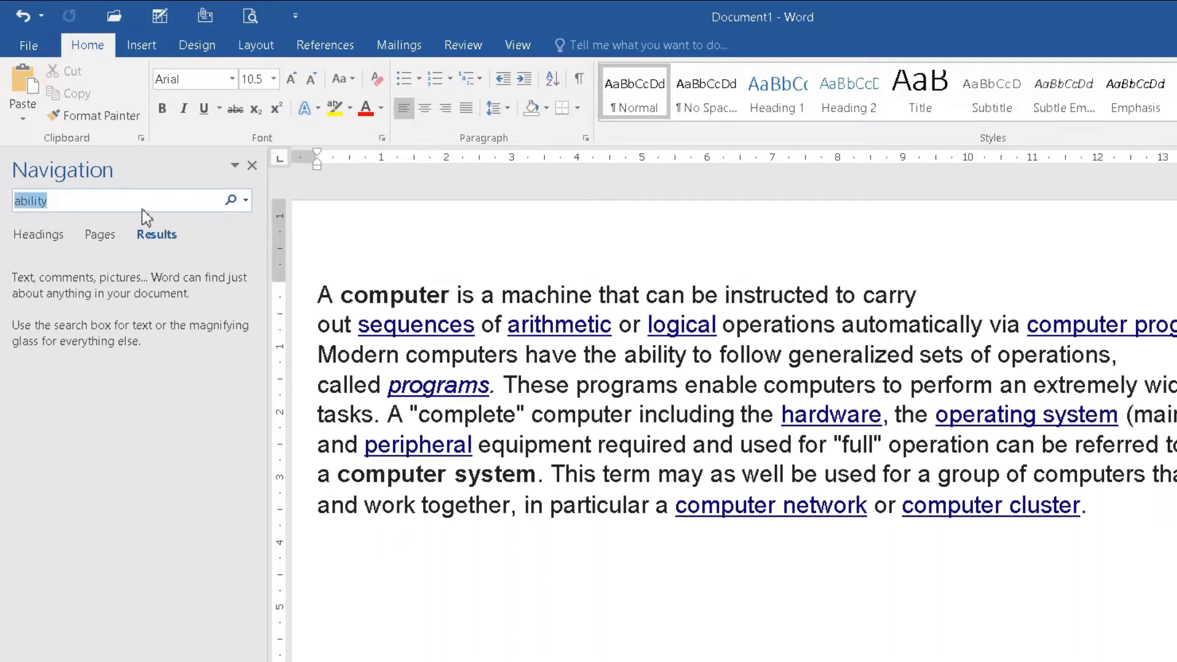
- Clear the search term and search the document for "ability"
key("BackSpace")
type("ab")
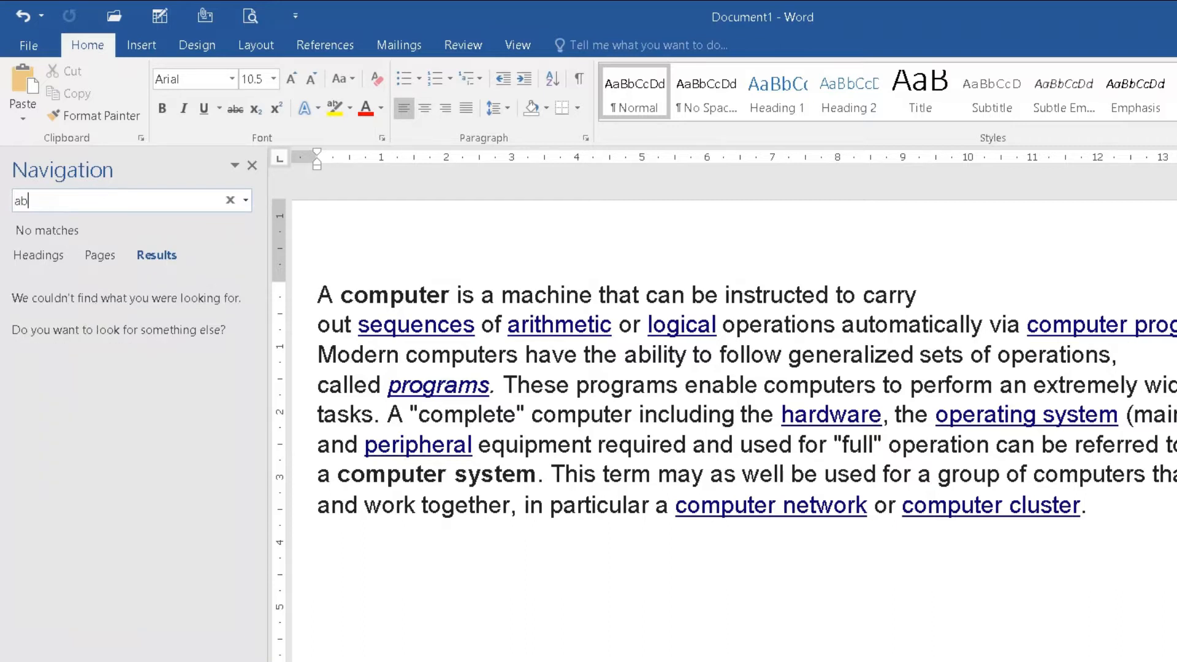
type("ility")
key("Return")
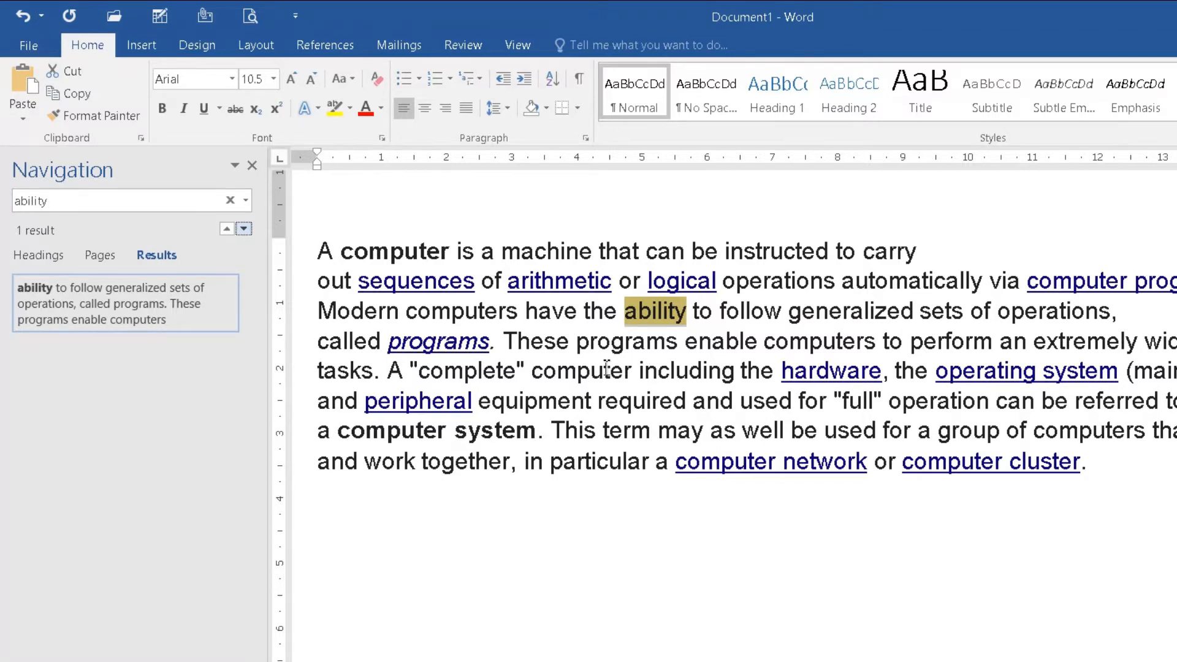
- Search the document for "work", place the cursor before its first occurrence, and close the search pane
left_click(63, 201)
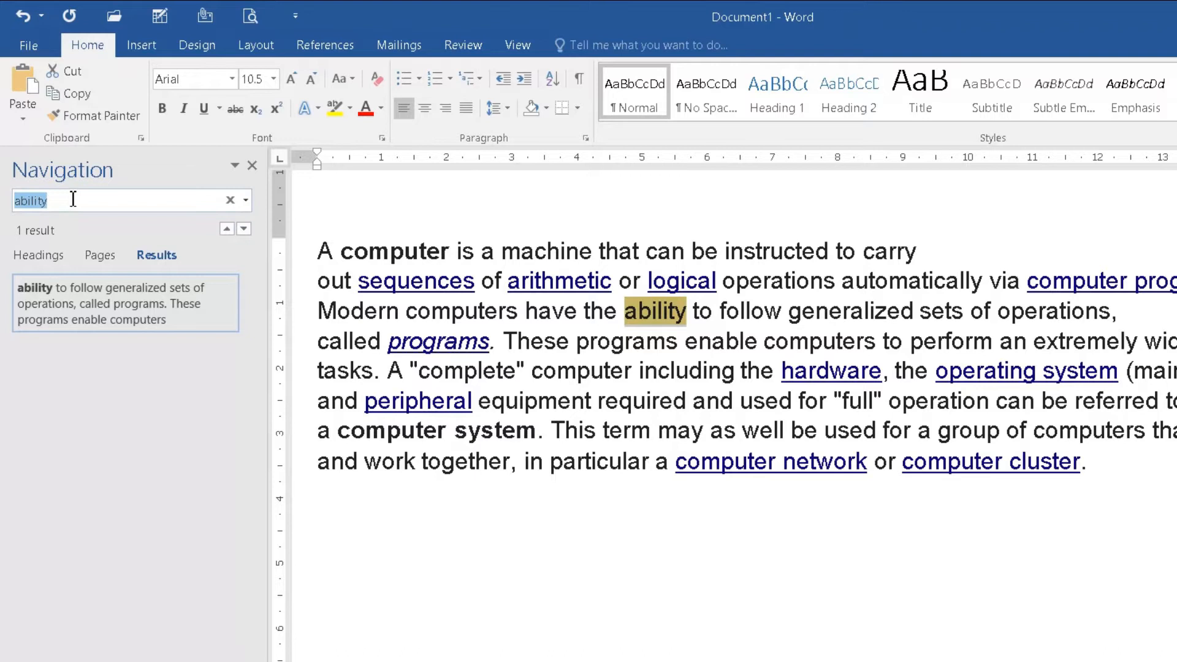
key("BackSpace")
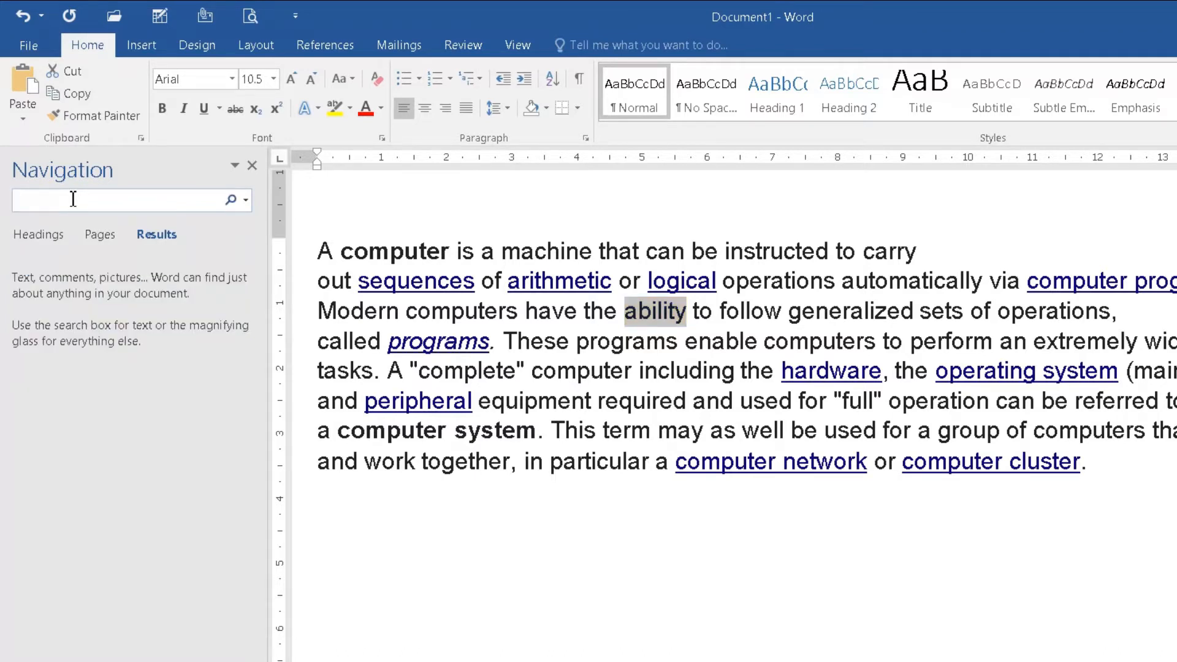
type("work")
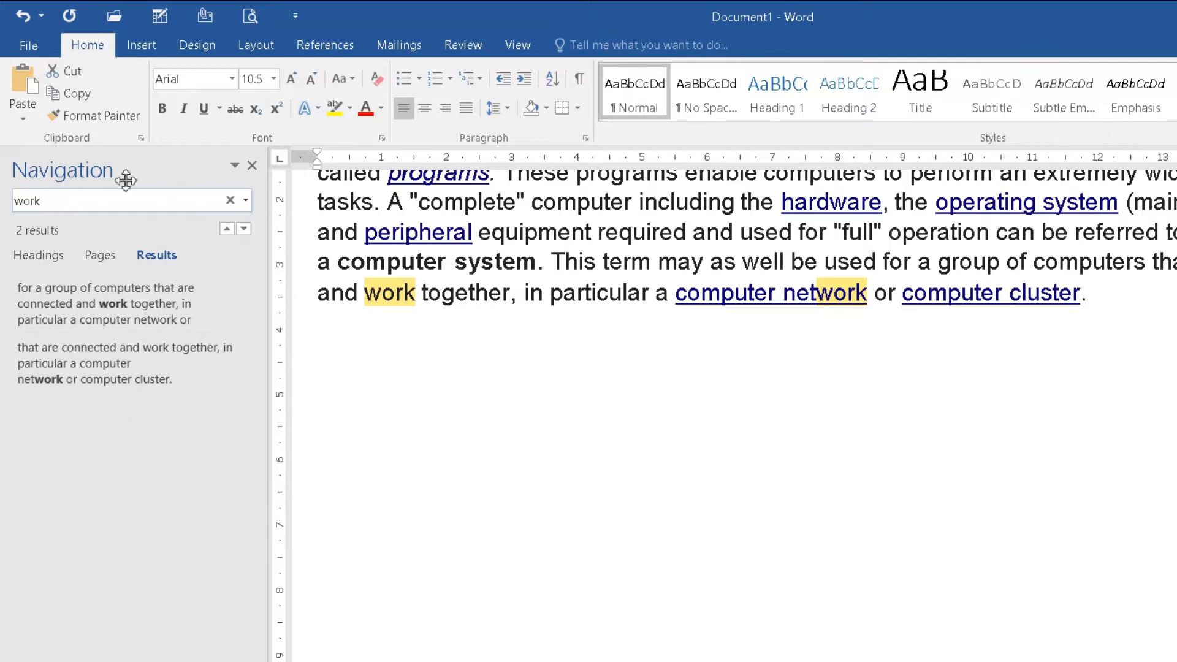
scroll(453, 269, "up", 1)
left_click(368, 384)
scroll(533, 362, "up", 2)
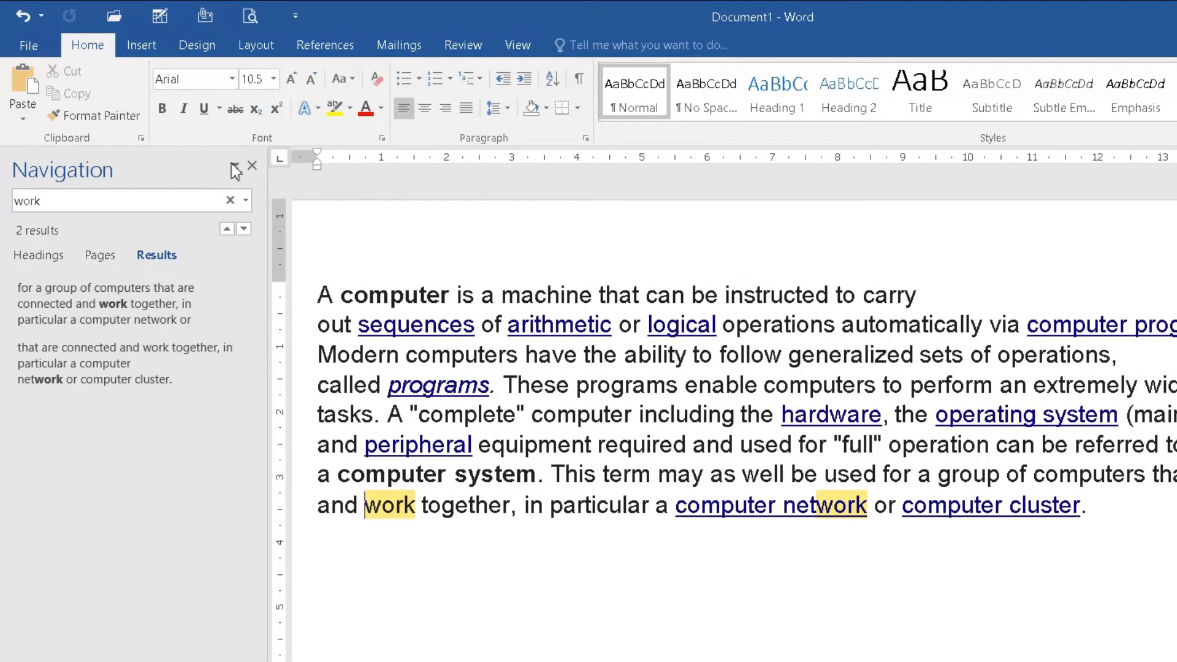
left_click(252, 166)
left_click(252, 165)
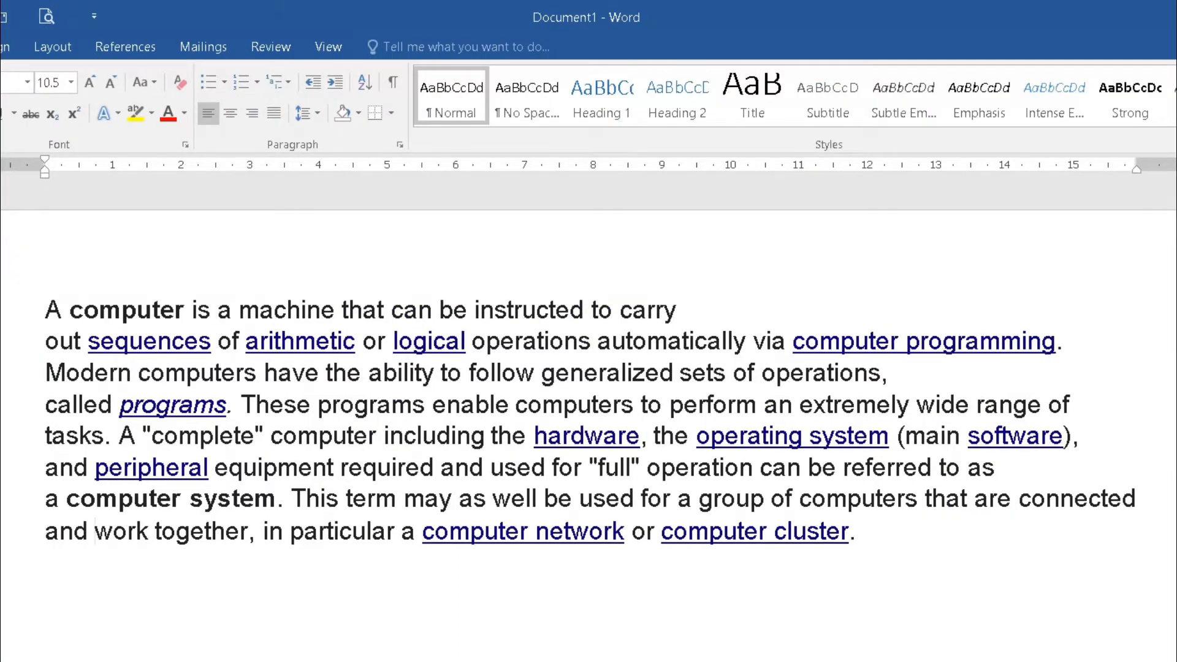
- Find the word "carry" with Advanced Find, view the replace options, and close the dialog
left_click_drag(466, 303, 685, 206)
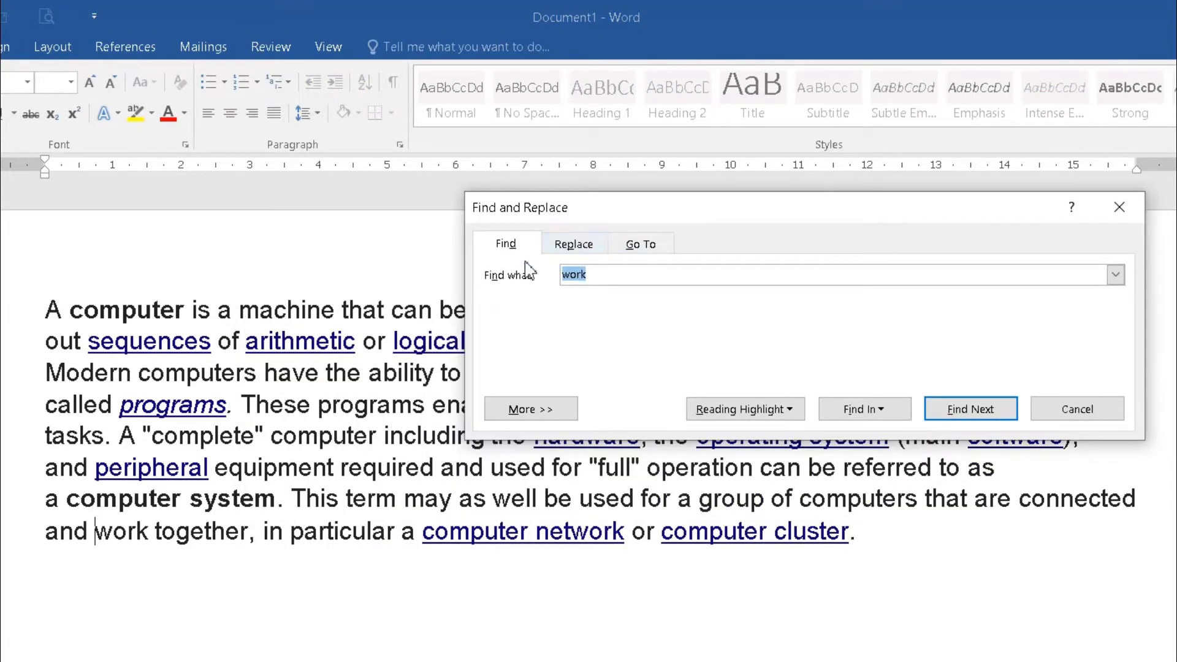
left_click_drag(636, 211, 455, 46)
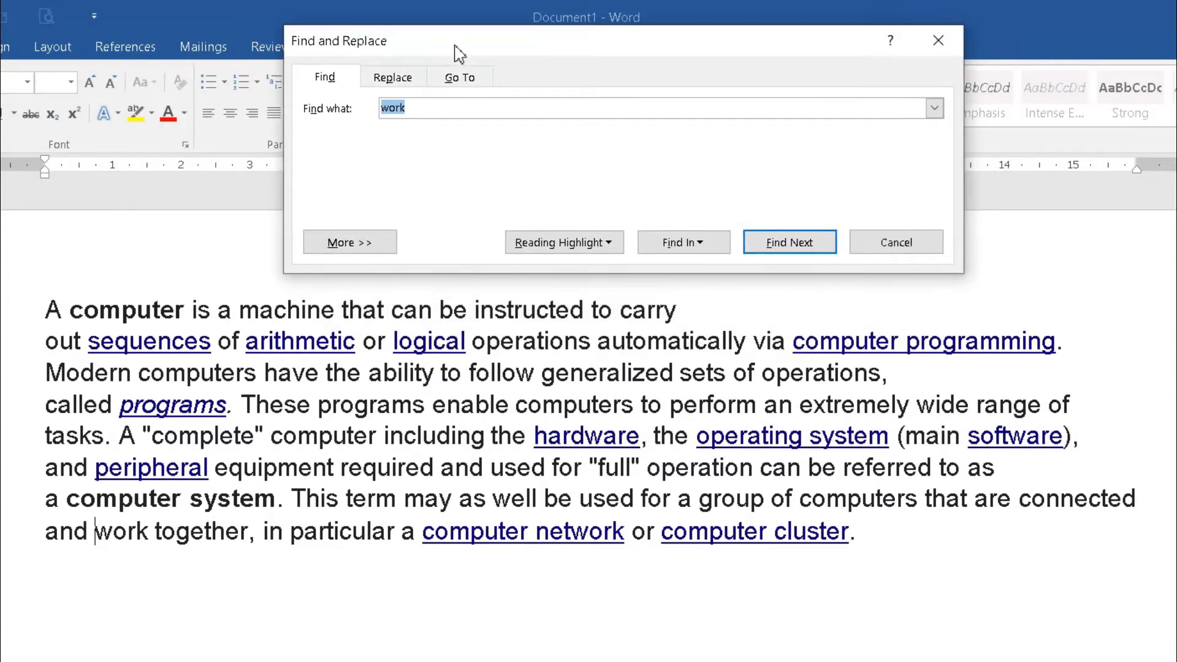
left_click(436, 114)
left_click_drag(445, 104, 294, 97)
type("carry")
key("Return")
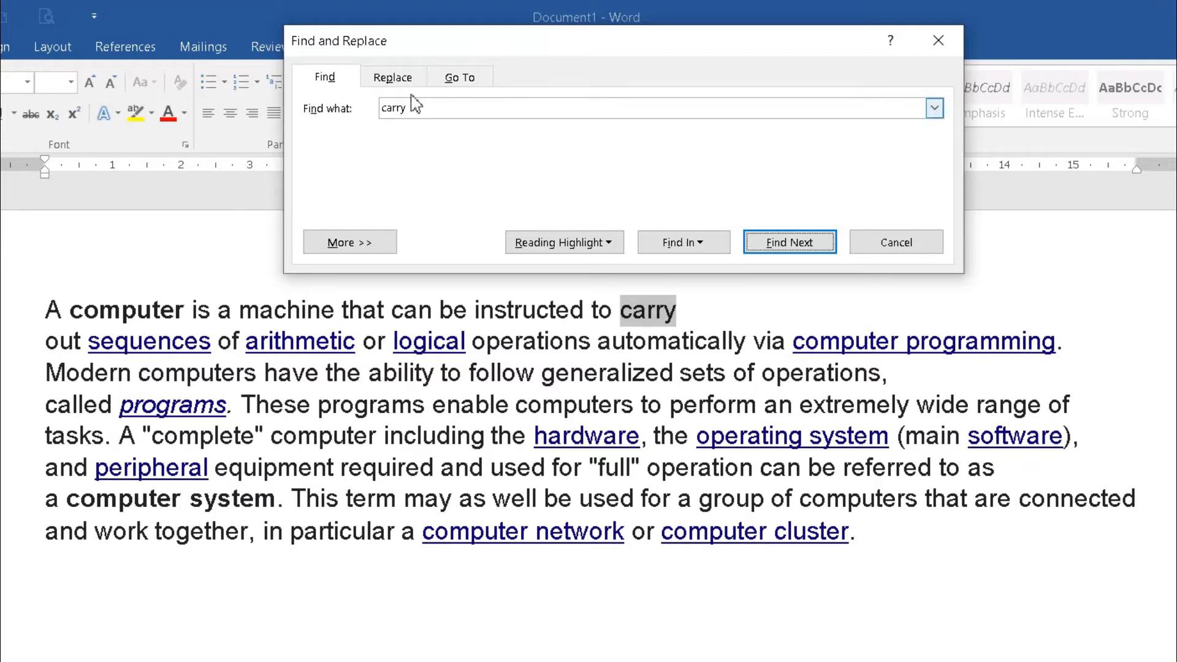
left_click(395, 79)
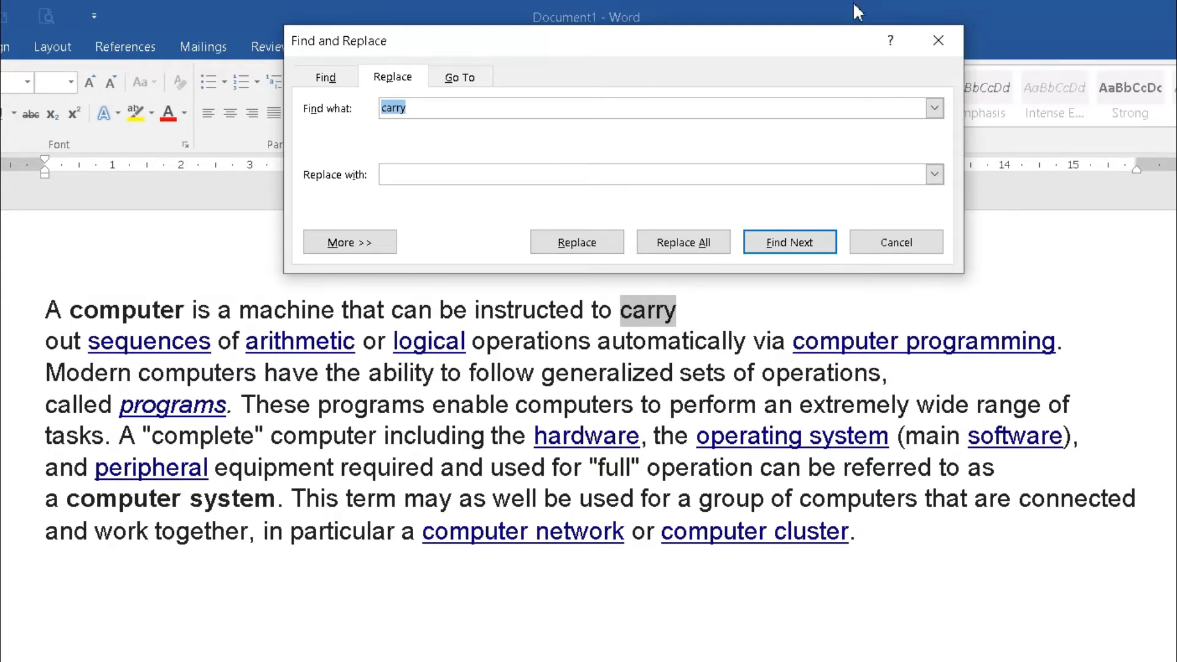
left_click(938, 40)
- Insert "ram" after "carry" in the first line, before "out" in the second line, and after "particular" in the last line
left_click(542, 404)
left_click(686, 310)
type("ram")
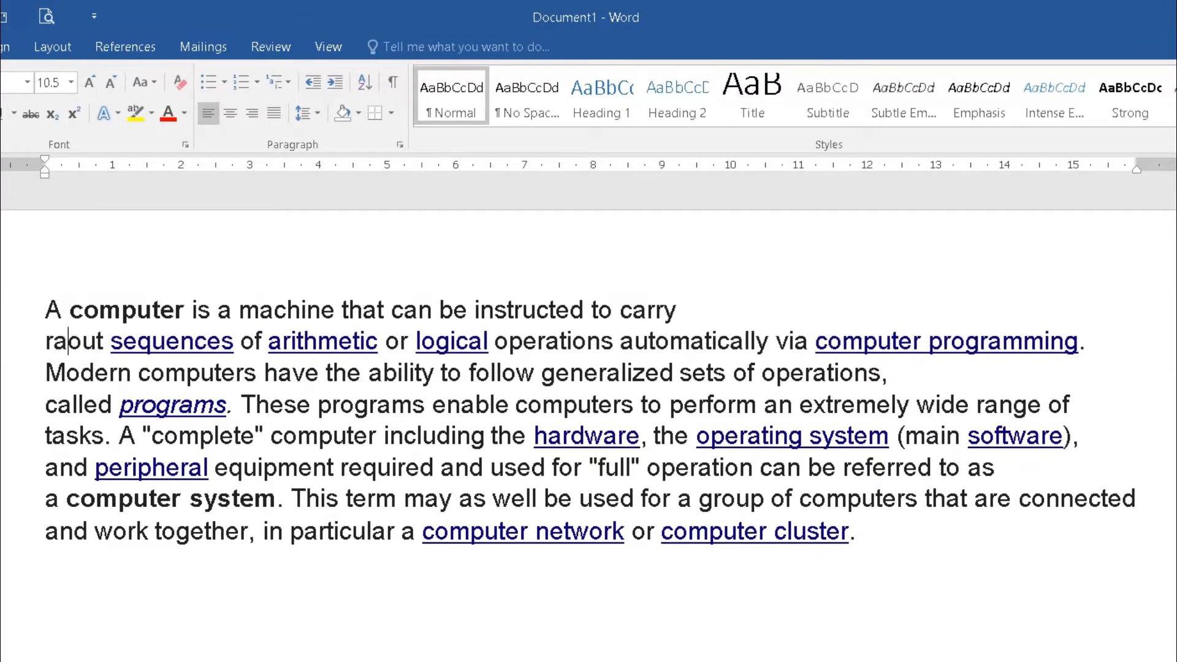
left_click(704, 310)
type("ra")
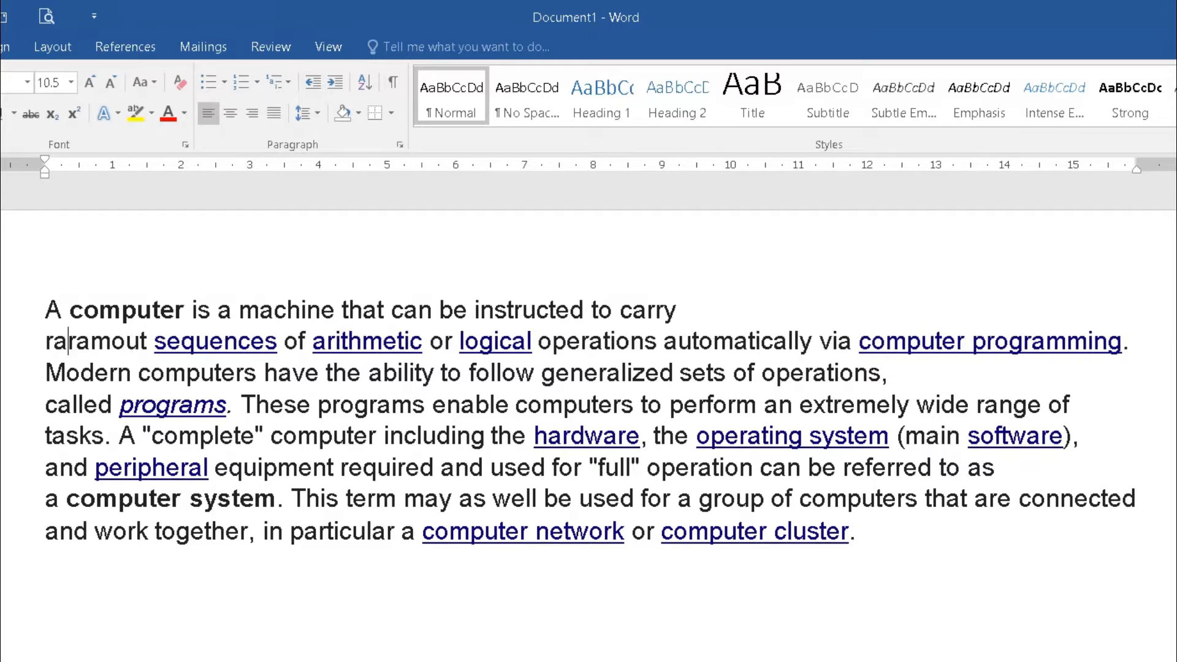
type("m")
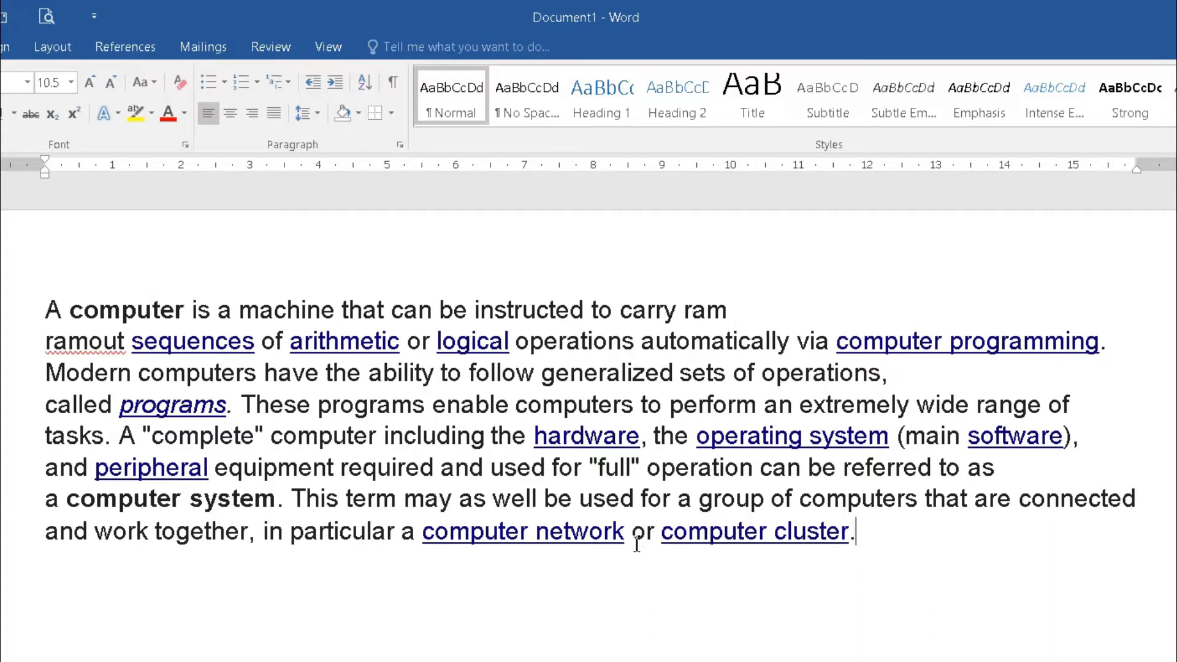
left_click(405, 530)
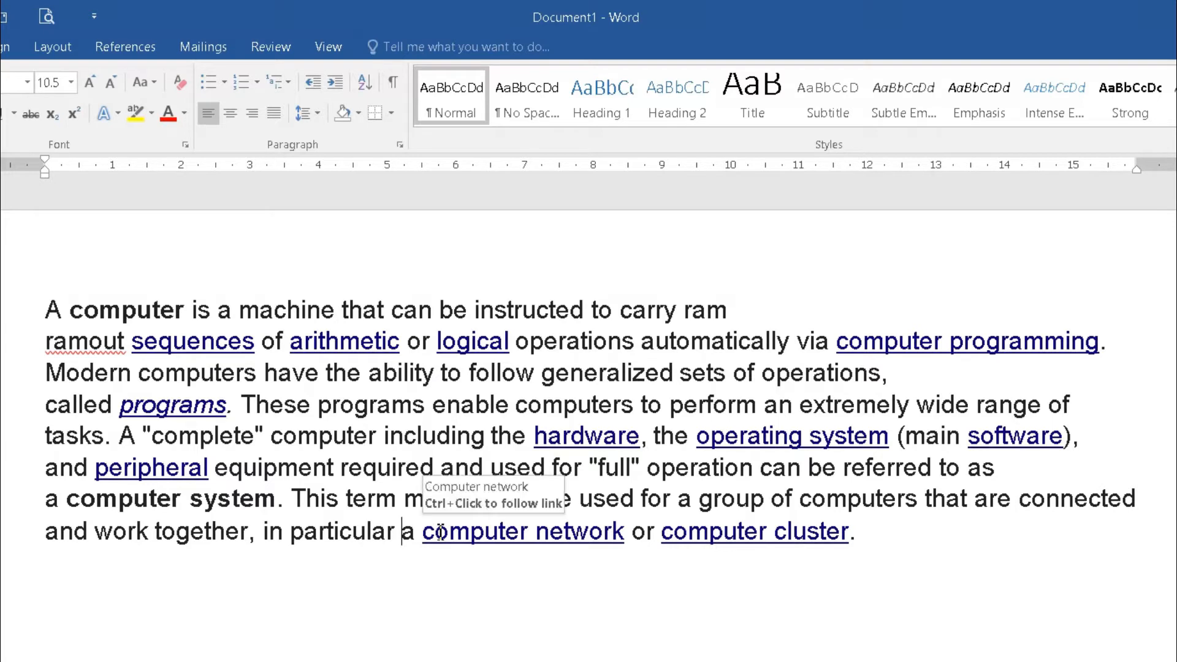
type("ram")
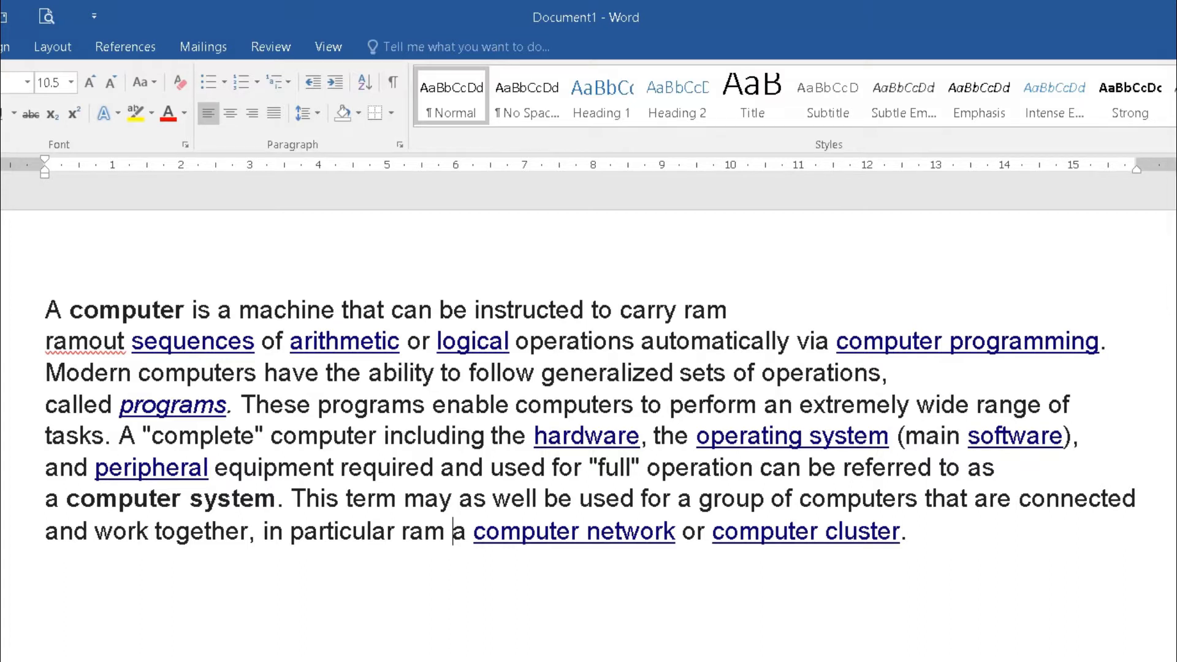
- Open Find and Replace and set it to find "ram" and replace it with "rom"
key("ctrl+h")
left_click_drag(527, 287, 837, 83)
left_click(690, 135)
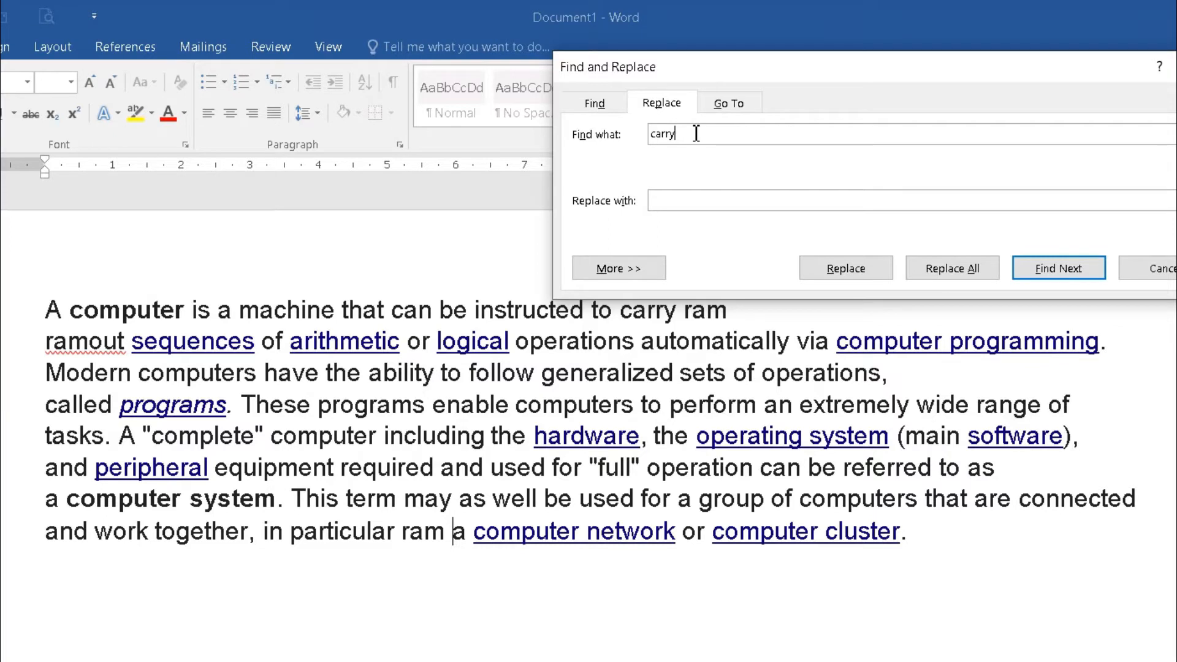
left_click_drag(872, 82, 629, 38)
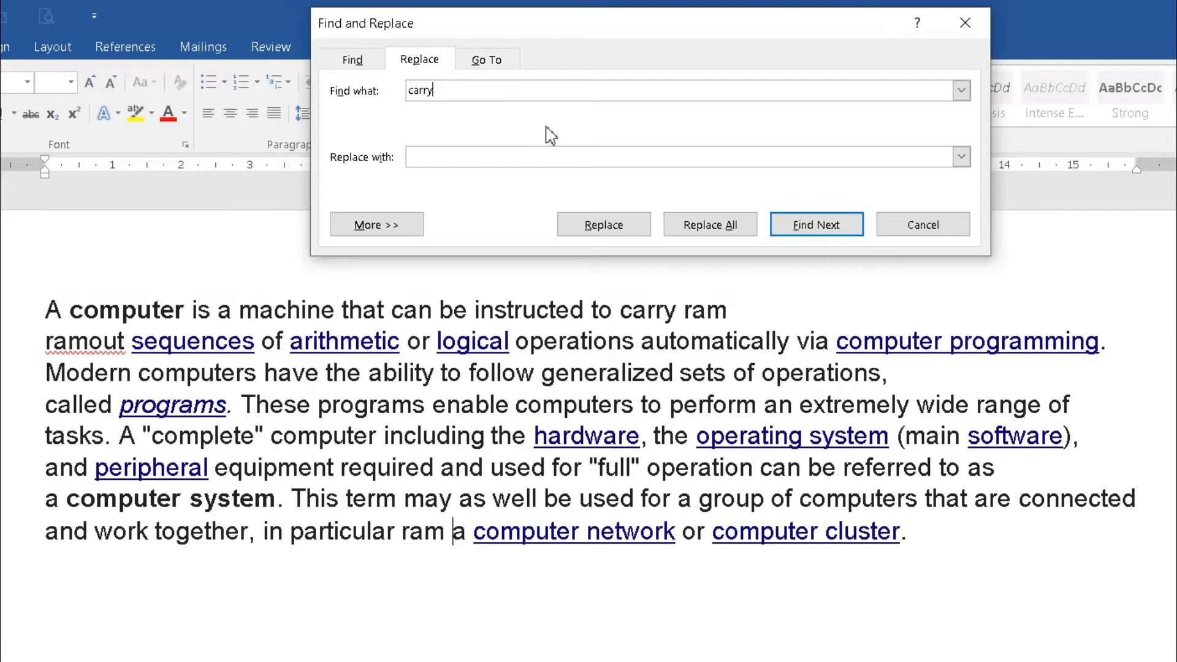
left_click(49, 305)
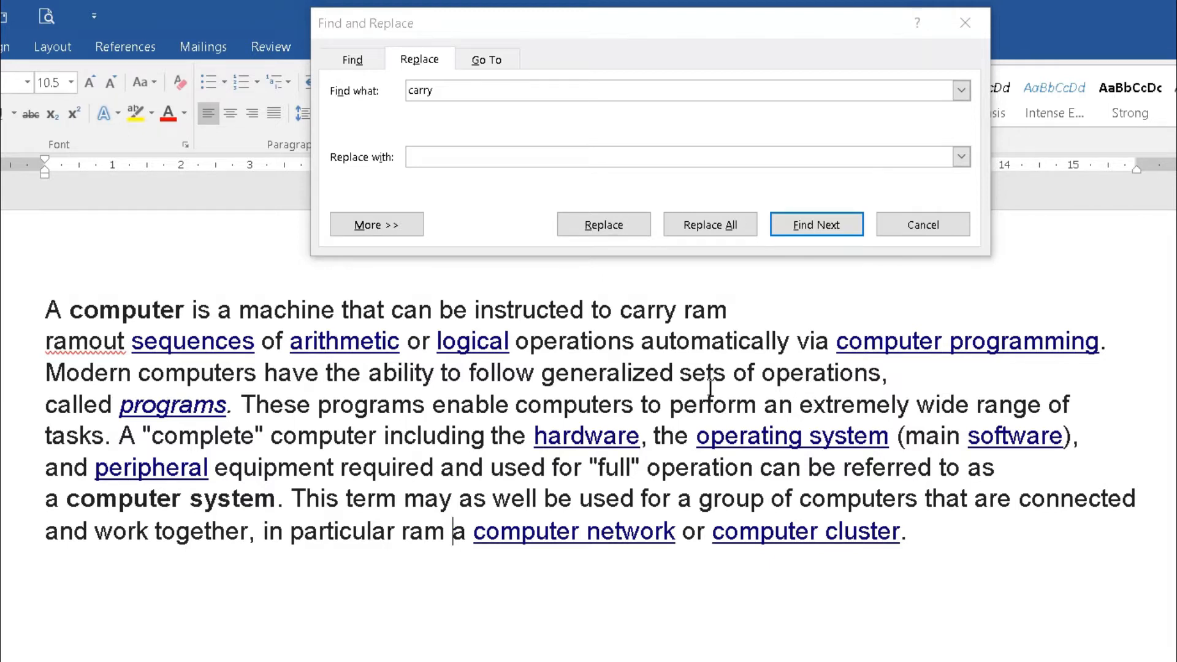
left_click(507, 93)
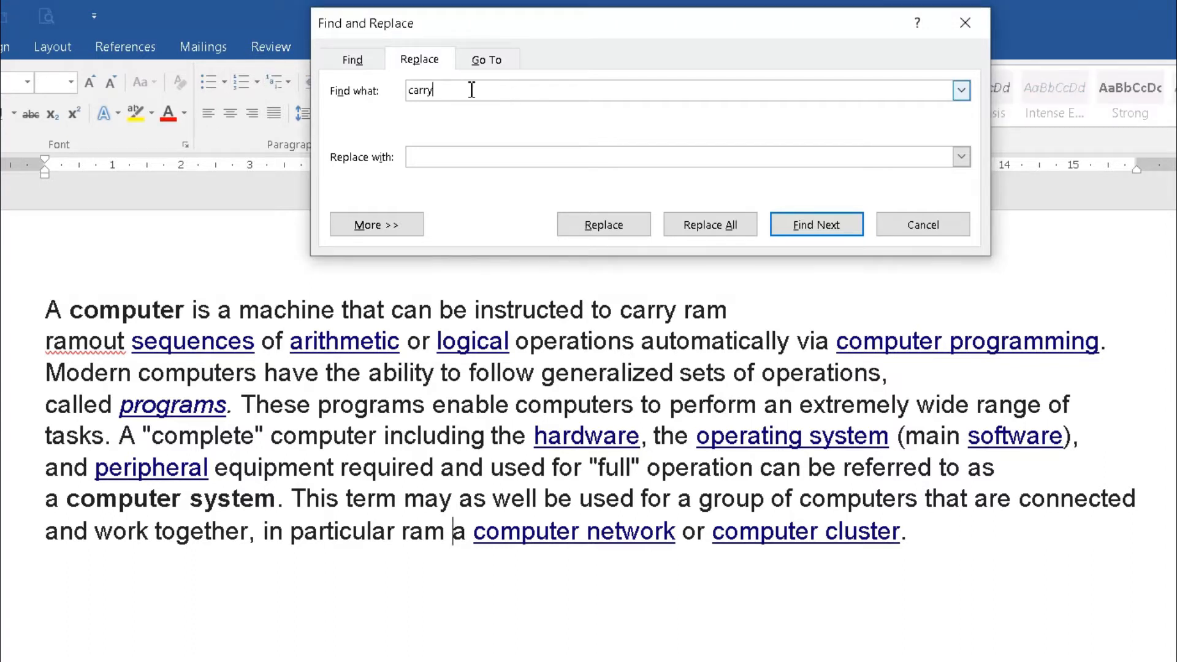
left_click_drag(478, 92, 342, 94)
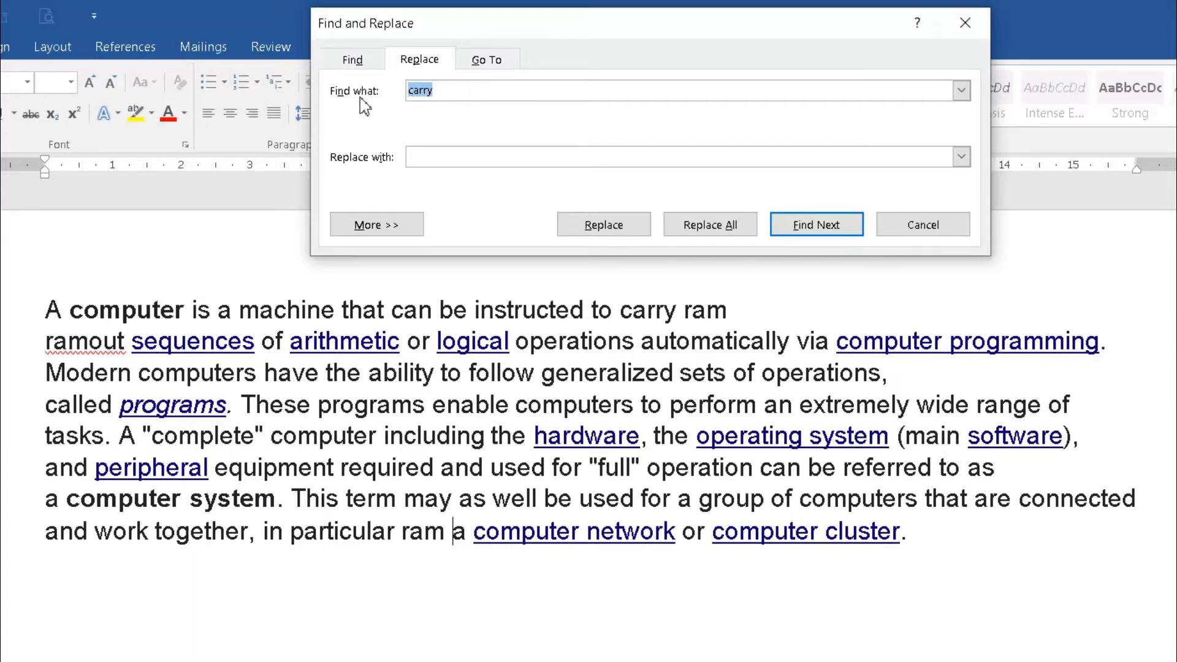
type("rom")
left_click_drag(453, 92, 335, 93)
type("r")
left_click(510, 158)
type("rom")
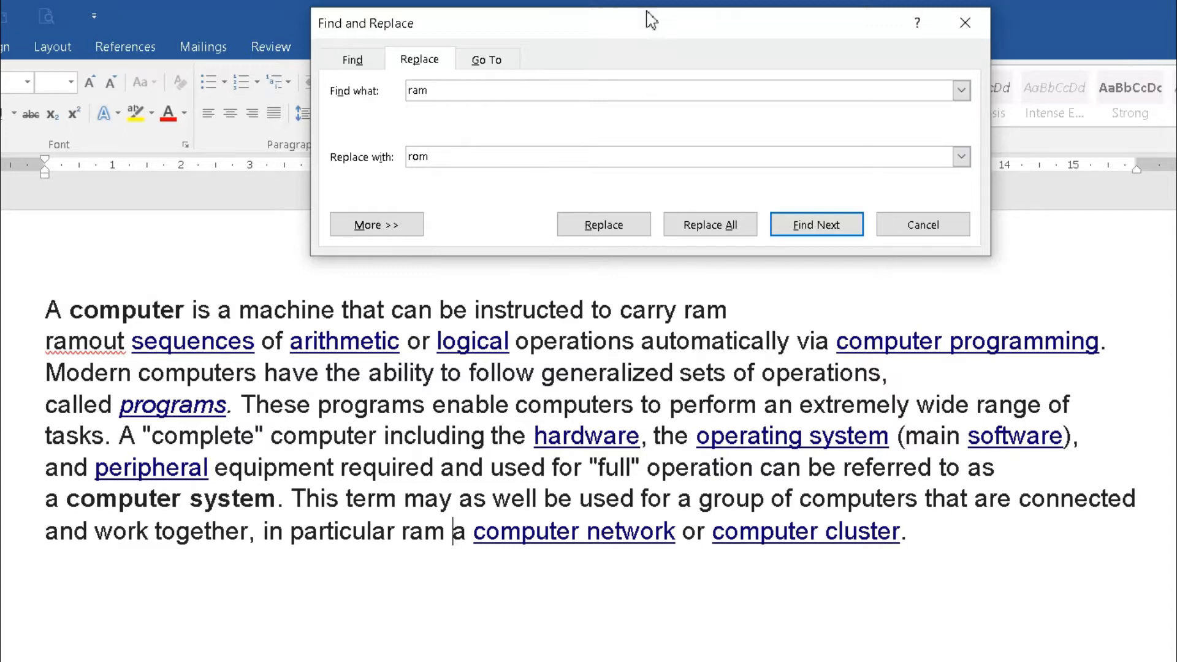
- Replace every "ram" in the document with "rom" and place the cursor before the "m" of "rom" in the last line
left_click_drag(667, 36, 591, 31)
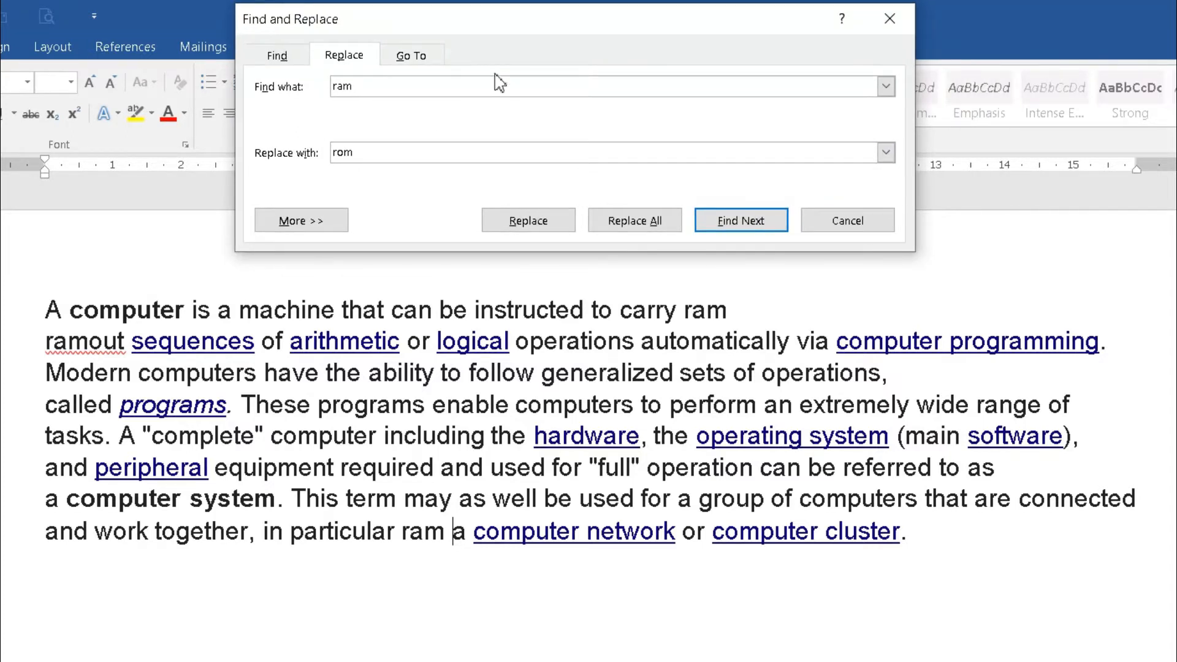
left_click_drag(370, 90, 318, 83)
left_click(381, 90)
left_click_drag(369, 155, 334, 154)
left_click(375, 152)
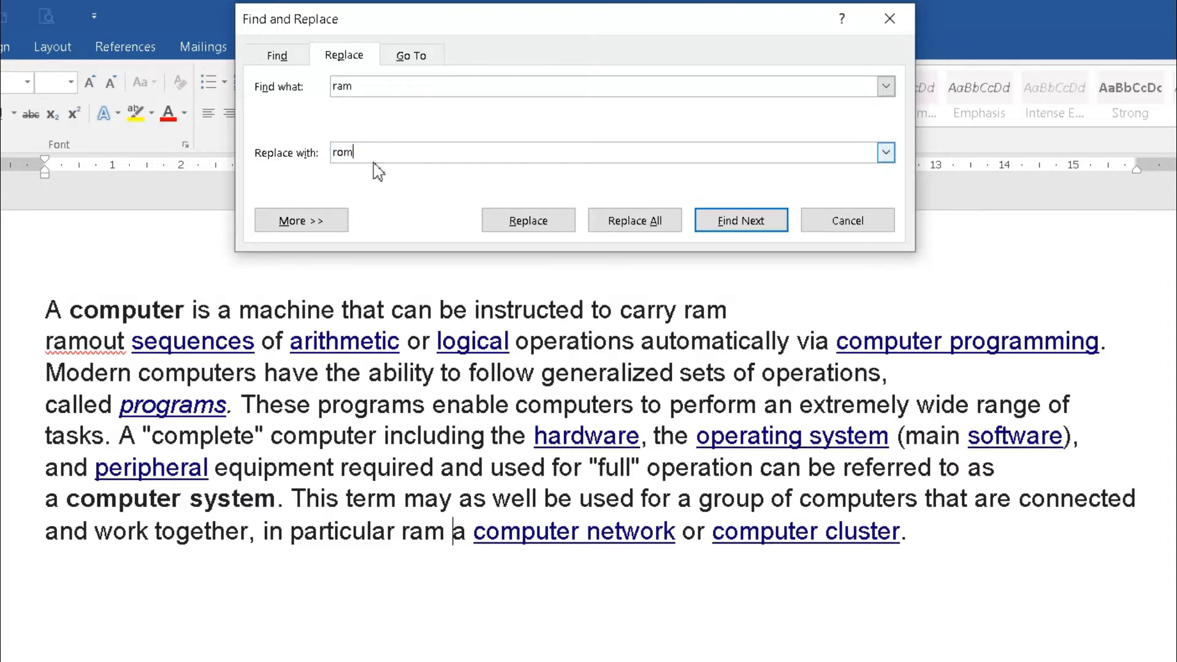
left_click(689, 312)
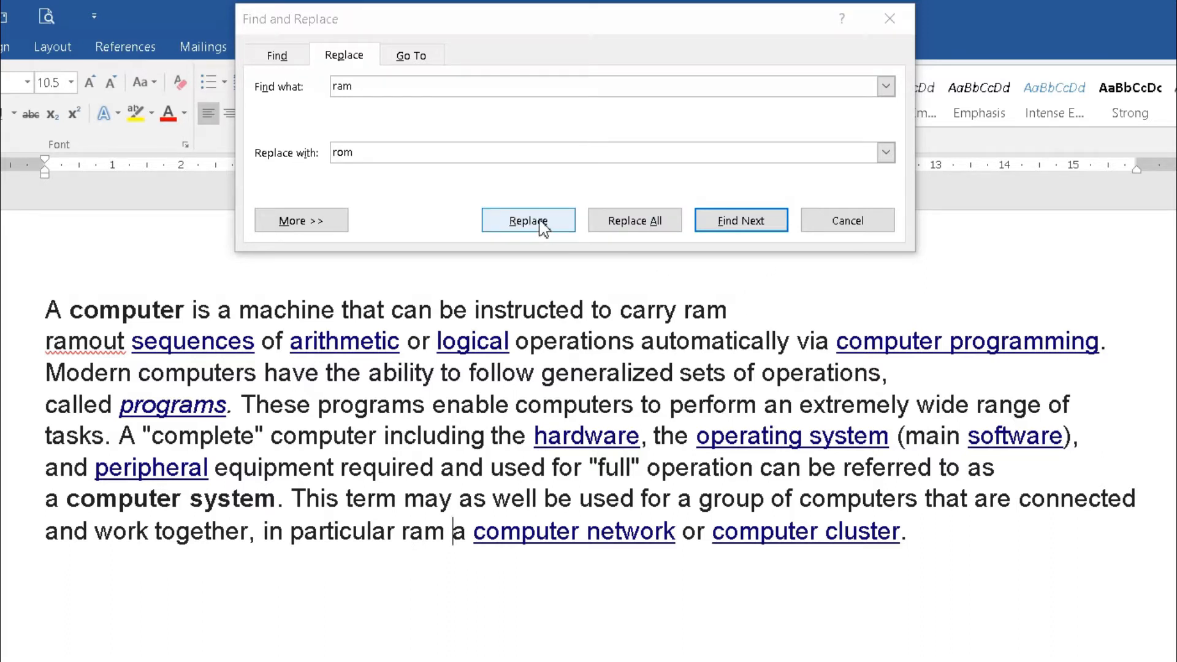
left_click(645, 236)
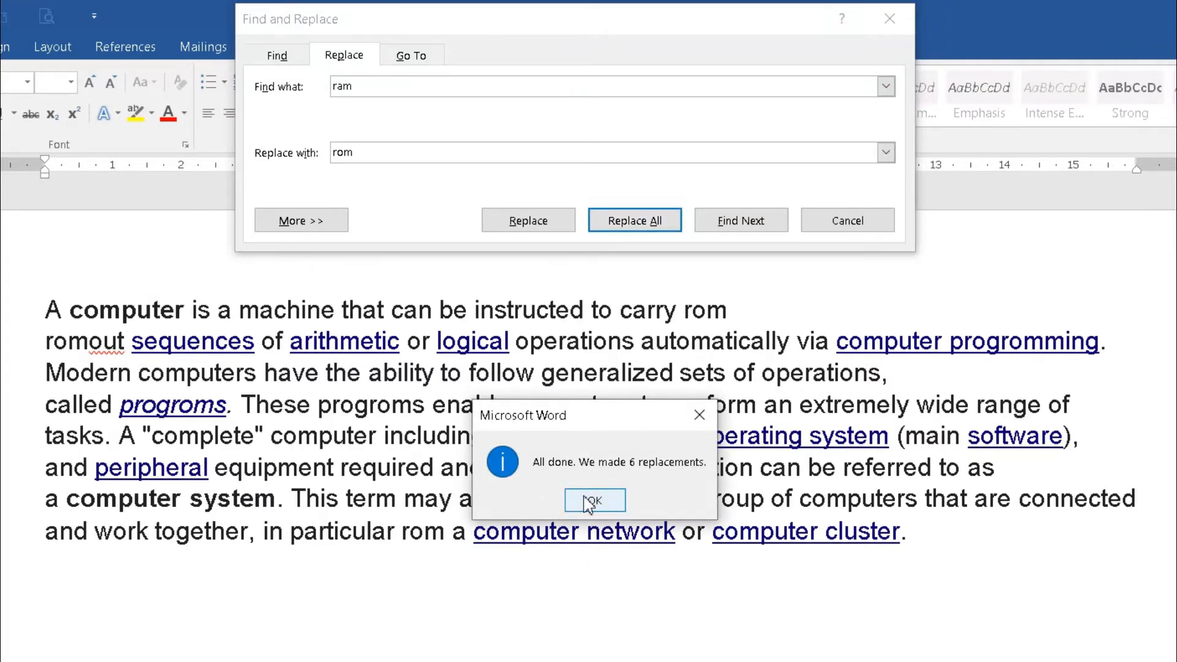
left_click(588, 504)
scroll(613, 548, "down", 3)
scroll(617, 553, "up", 3)
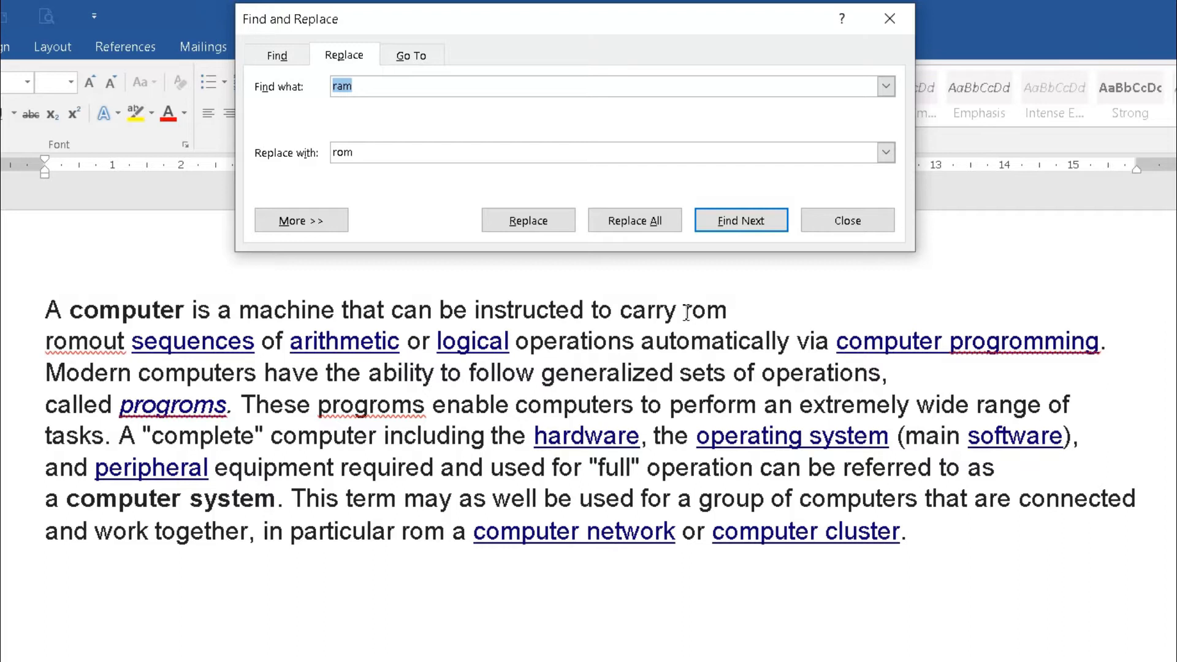
left_click(721, 312)
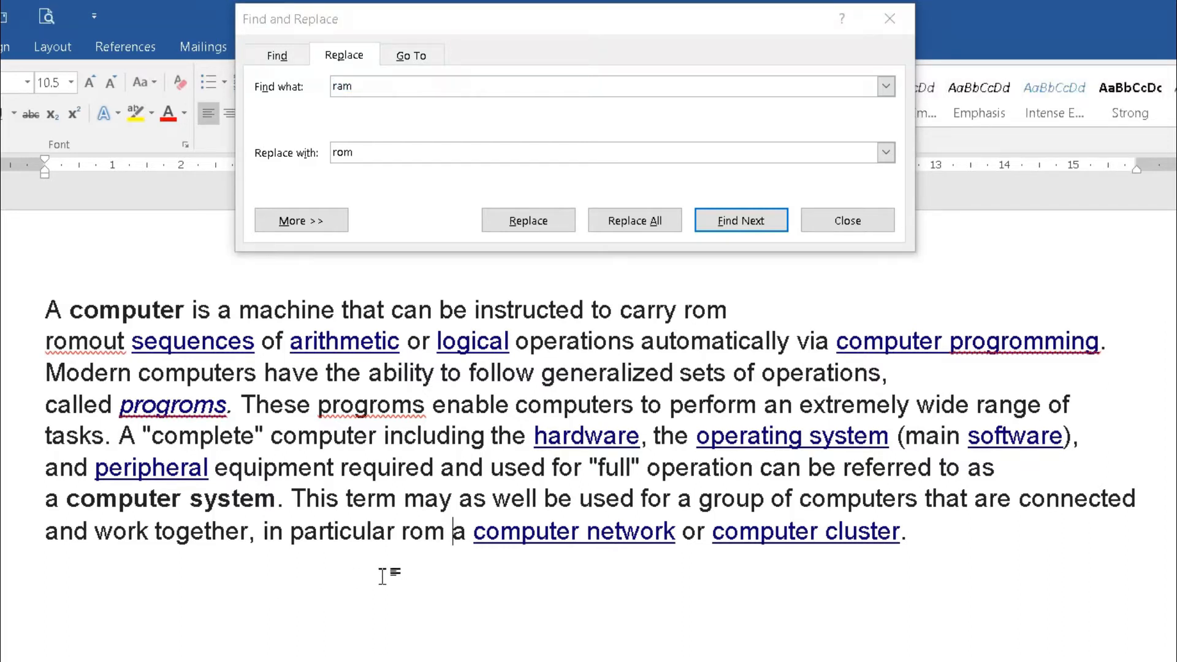
left_click_drag(409, 532, 423, 533)
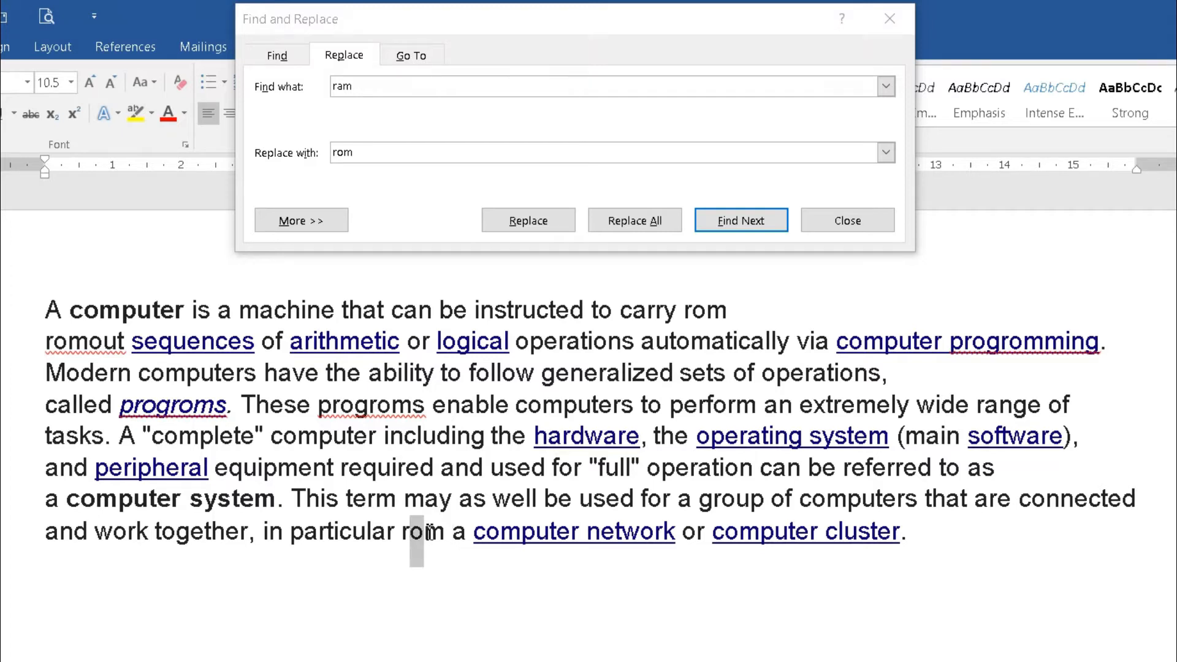
left_click(422, 545)
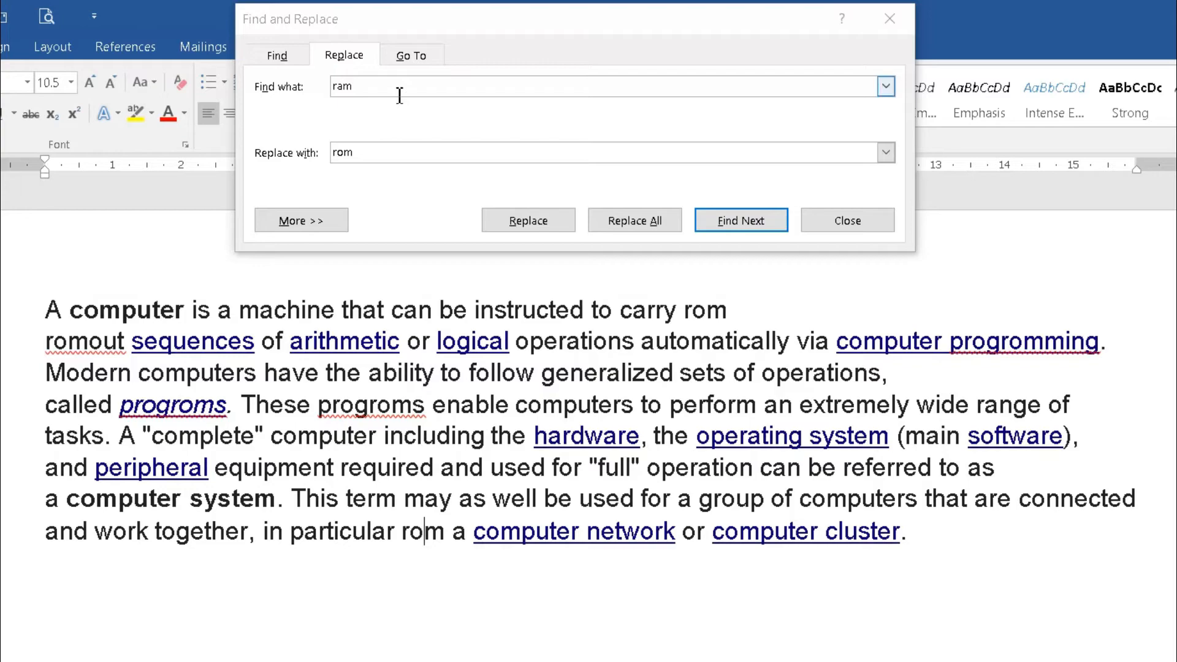
- Examine the Go To targets Page, Section, Line, Bookmark and Footnote, ending with Page selected
left_click(419, 59)
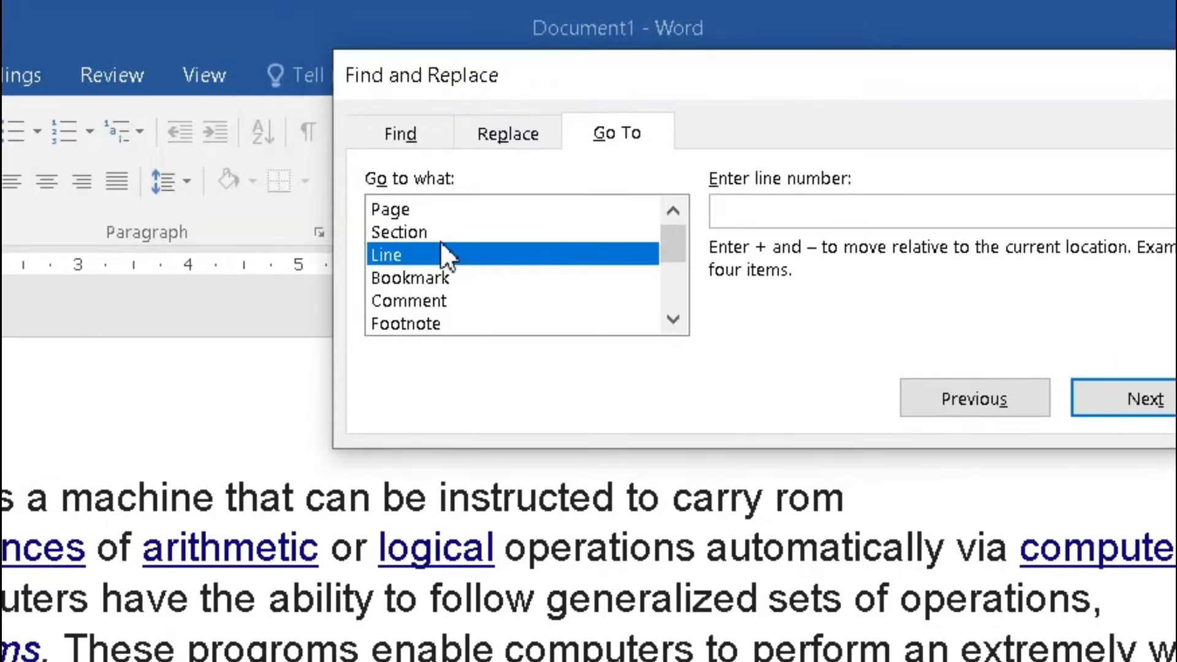
left_click(409, 210)
left_click(409, 233)
left_click(404, 258)
left_click(409, 281)
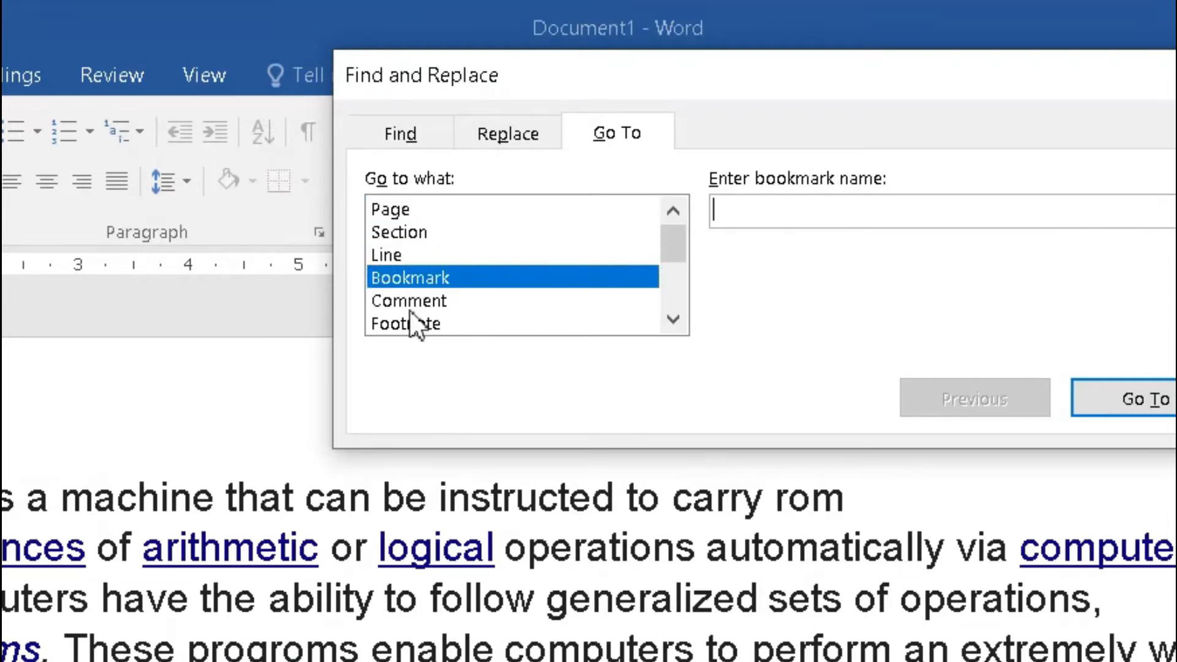
left_click(413, 318)
scroll(446, 247, "down", 2)
scroll(447, 237, "up", 2)
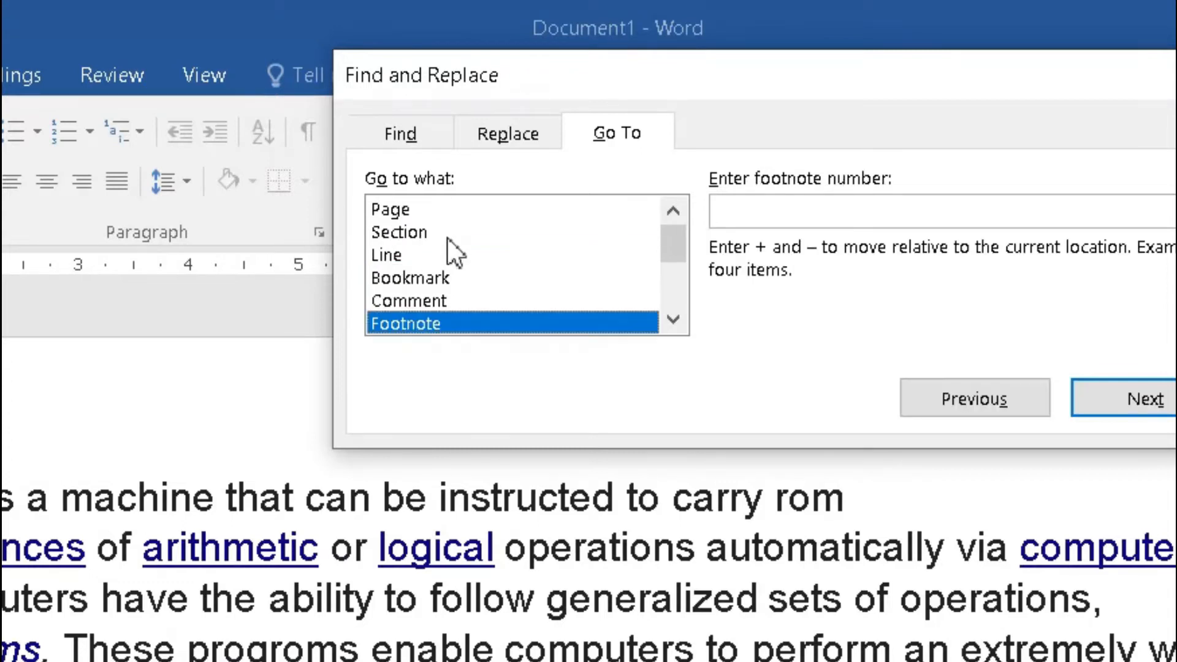
left_click(425, 209)
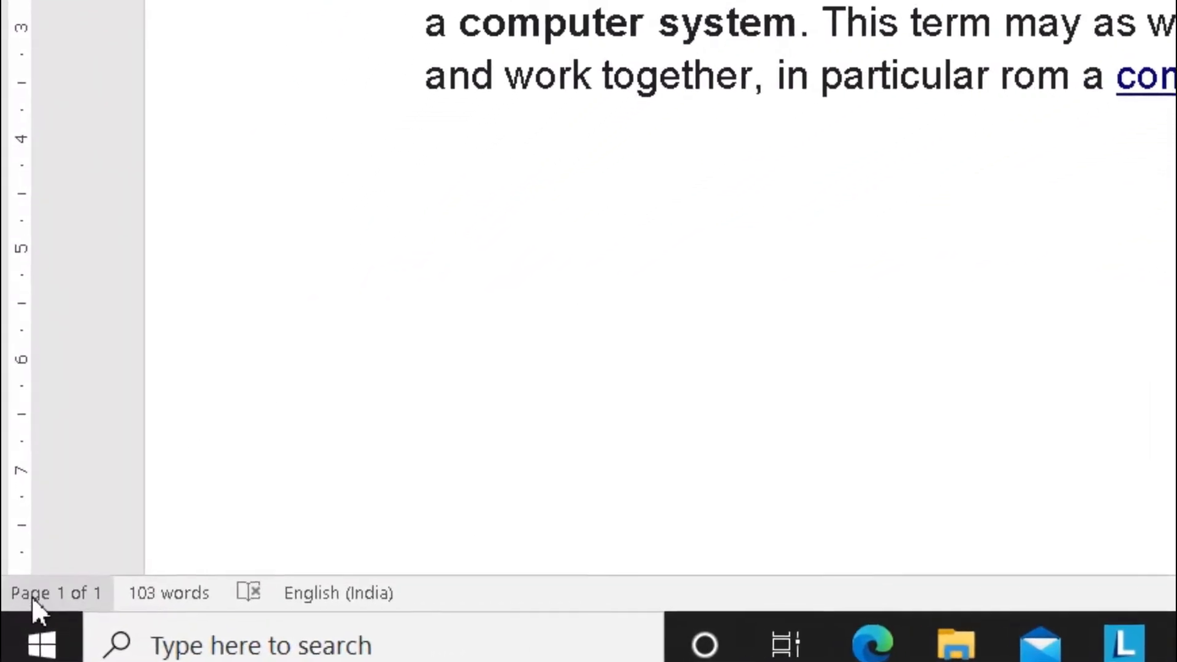
- Insert page breaks before the "m" of "rom" until the document has seven pages, and add a blank line above the moved text
scroll(864, 407, "down", 5)
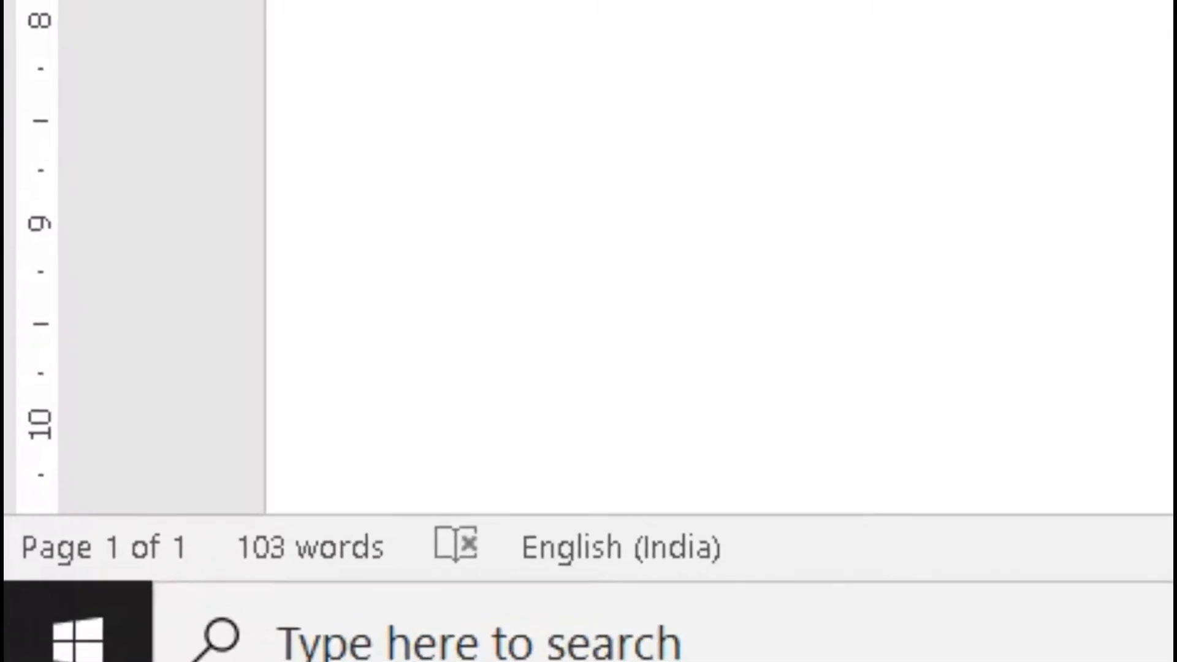
scroll(720, 257, "down", 5)
scroll(468, 483, "up", 5)
scroll(468, 484, "down", 3)
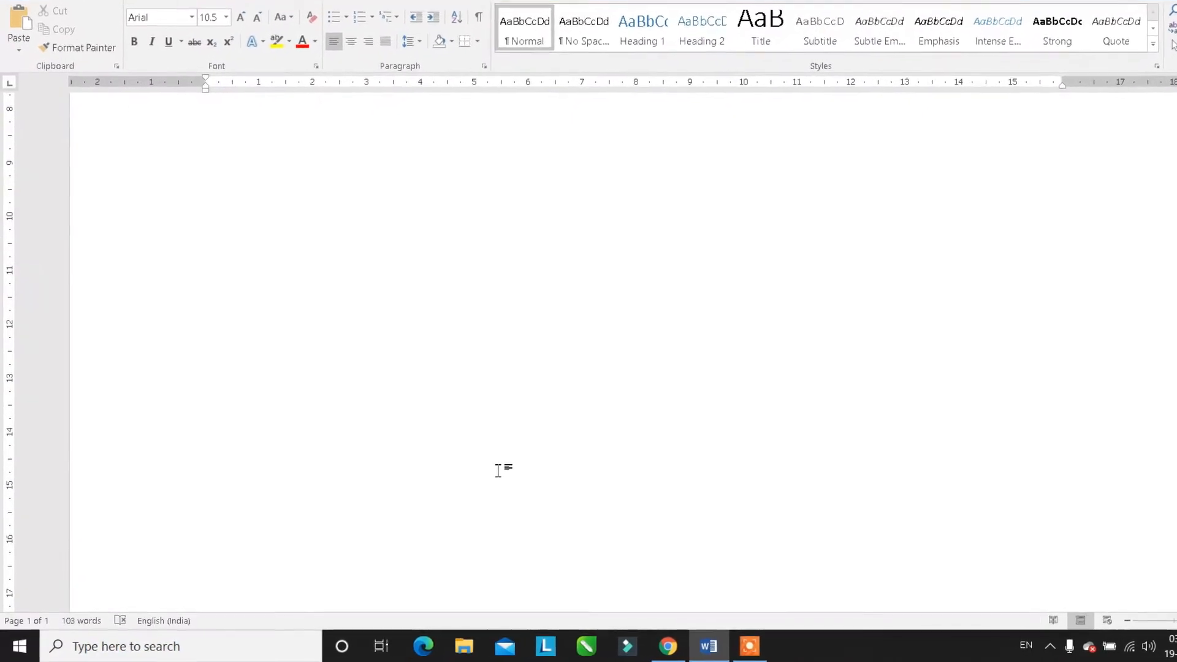
scroll(497, 470, "down", 6)
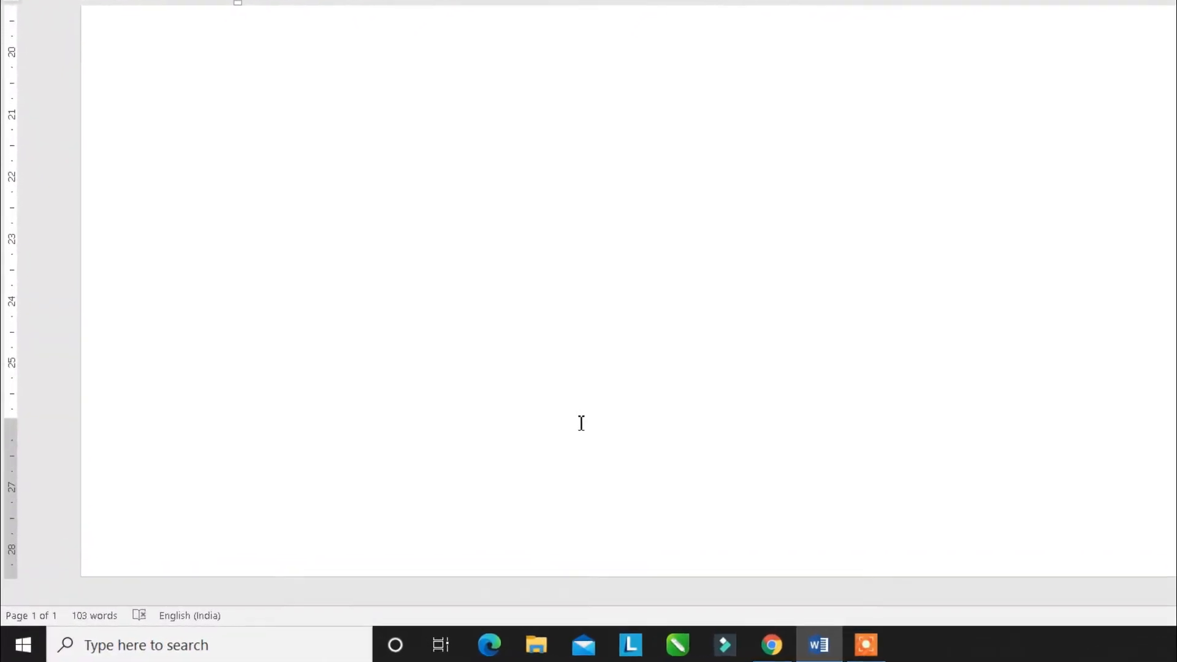
key("ctrl+Return")
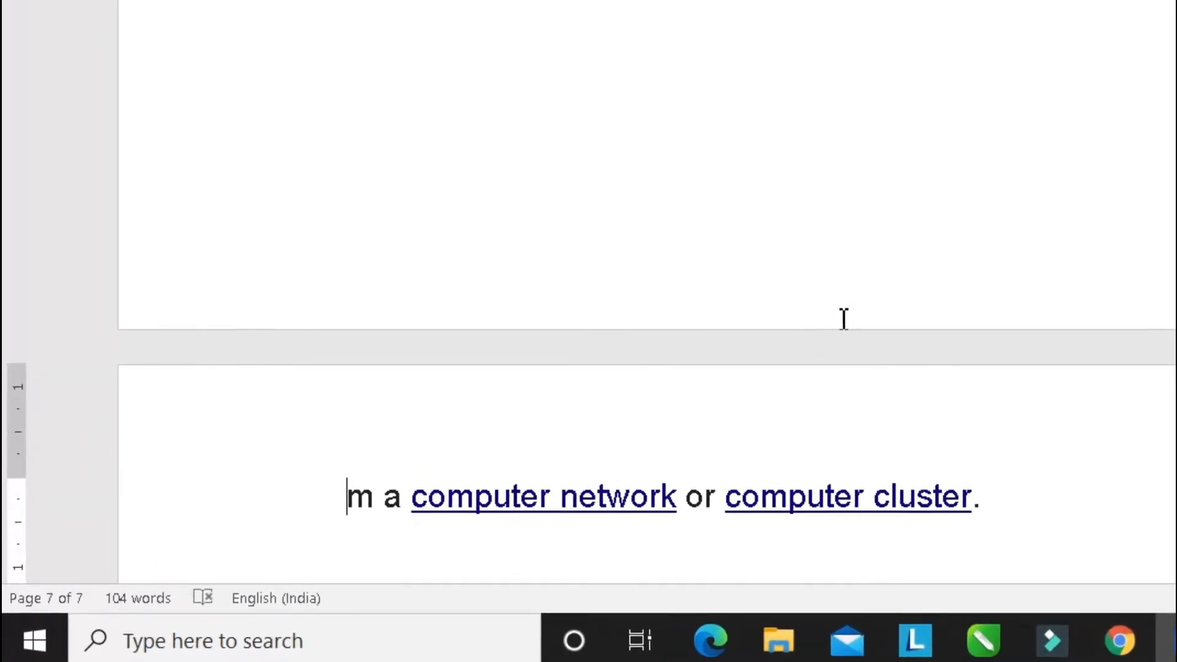
scroll(844, 318, "down", 3)
scroll(843, 319, "up", 5)
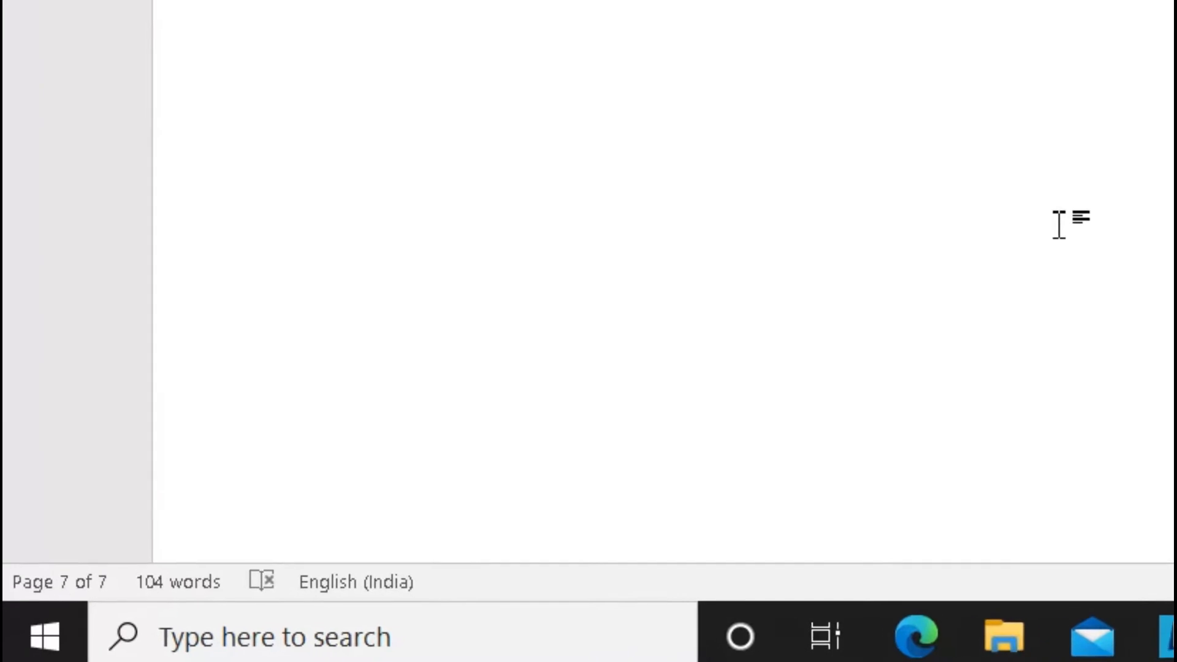
scroll(1058, 225, "down", 6)
scroll(1059, 225, "up", 3)
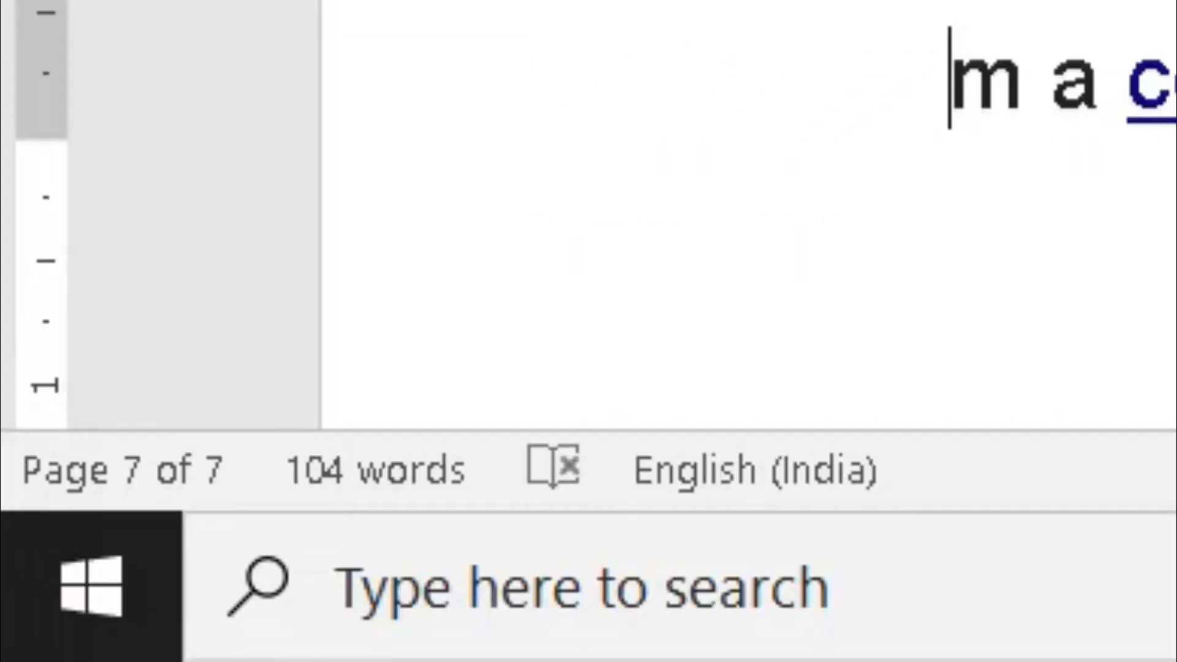
key("Return")
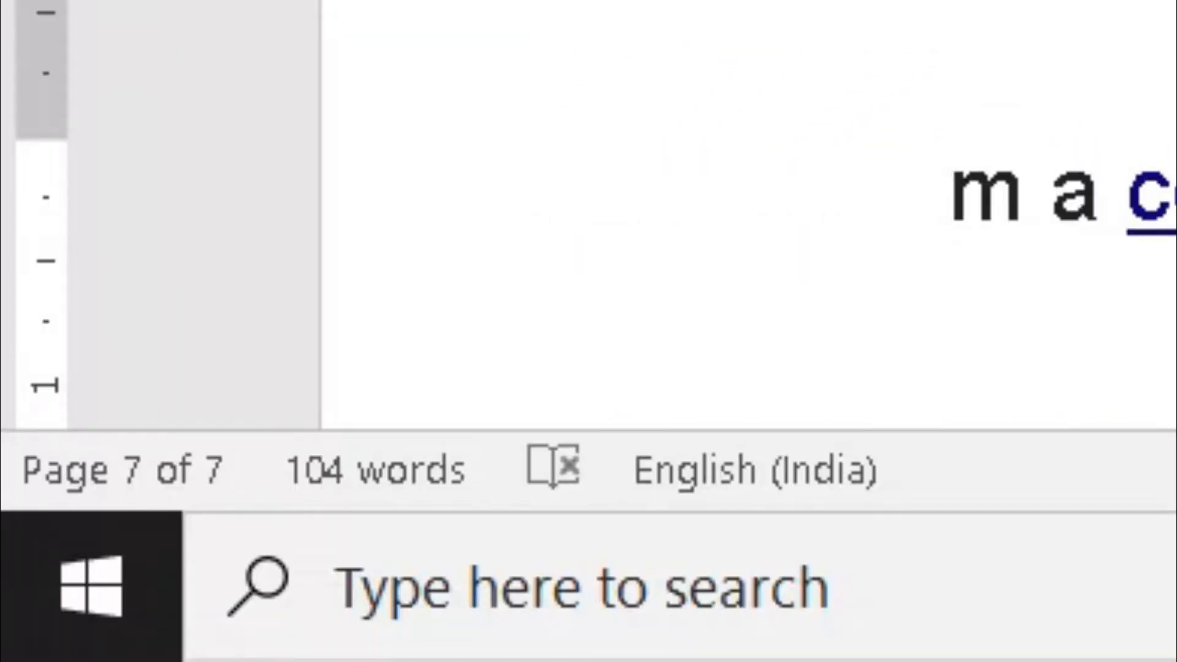
scroll(747, 220, "up", 2)
scroll(748, 215, "down", 1)
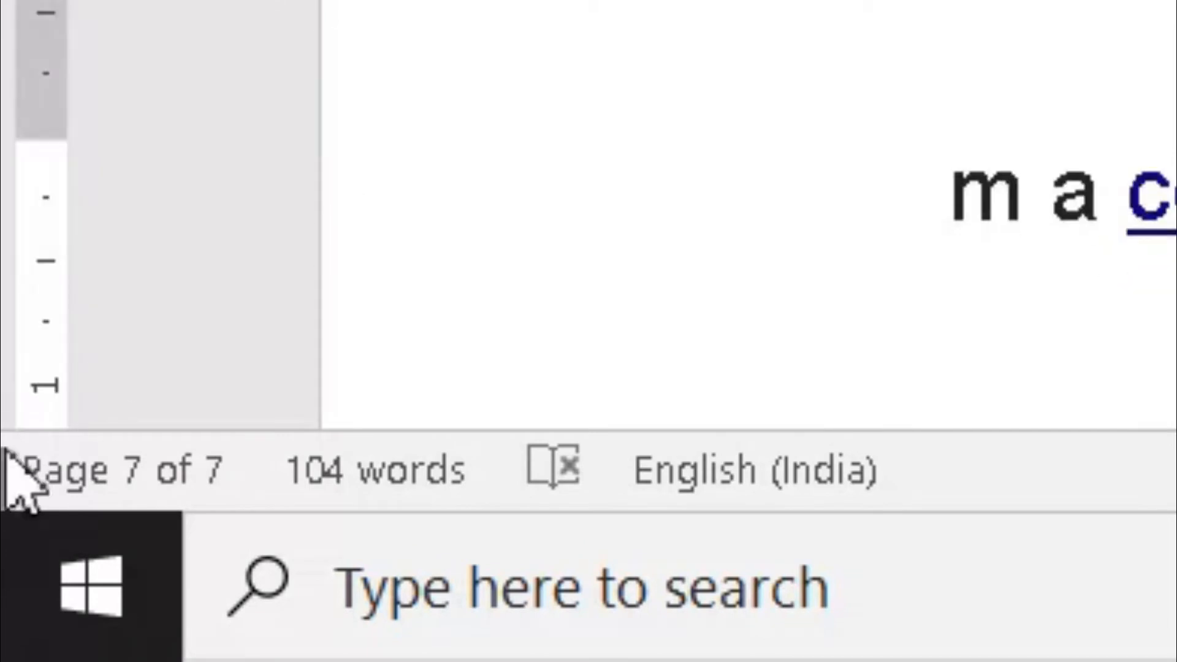
- Place the cursor in "including" on the first page, jump to page 5 with Go To, and close the dialog
scroll(528, 384, "up", 18)
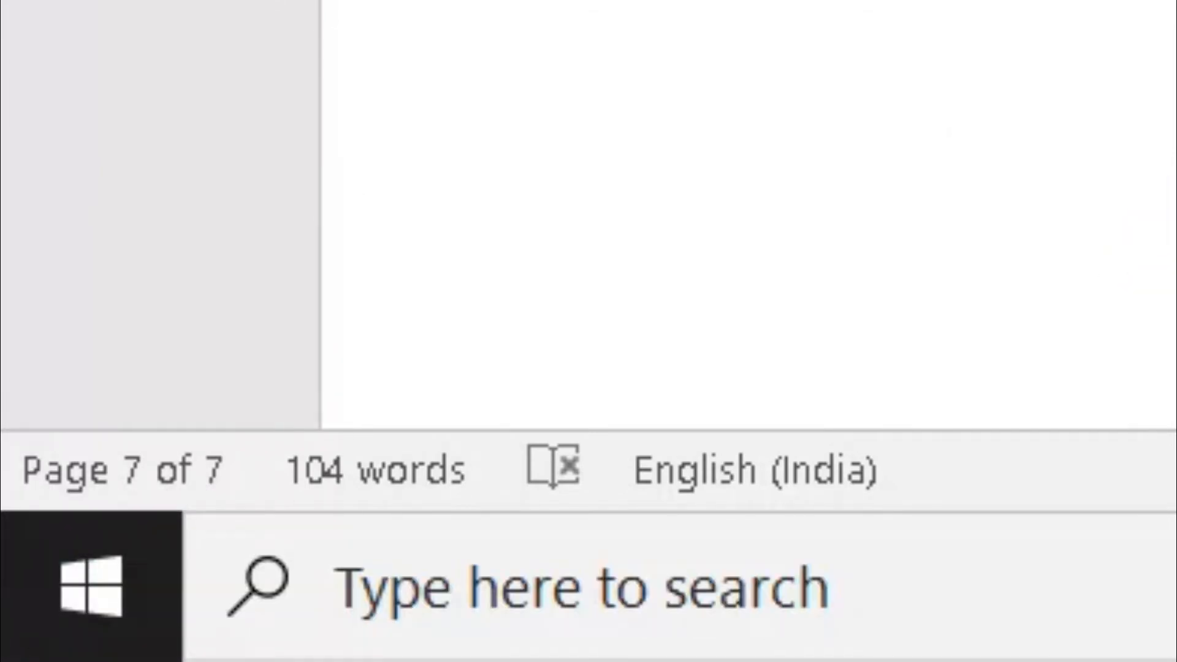
left_click_drag(1170, 449, 1170, 138)
left_click(497, 317)
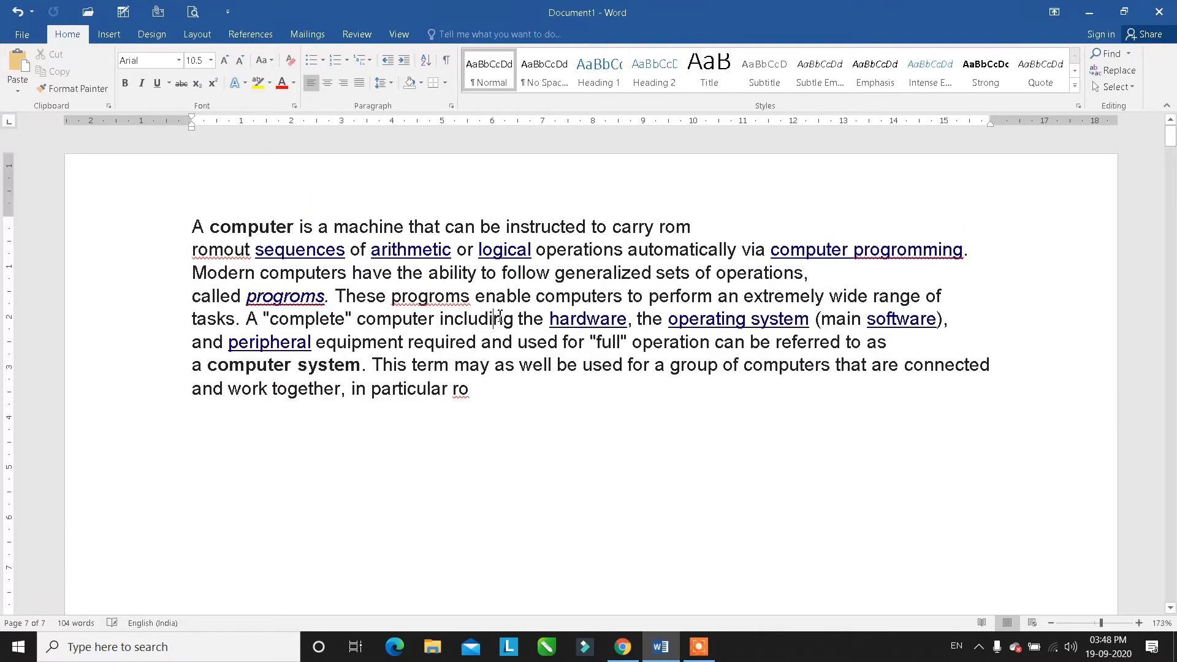
left_click(1121, 70)
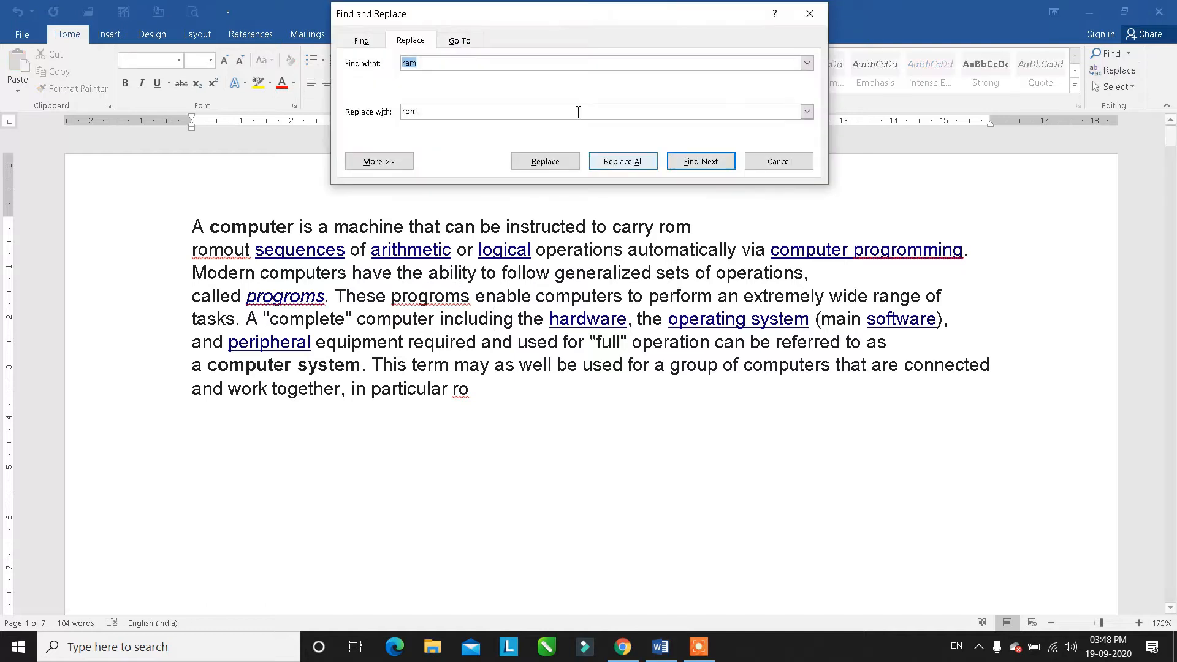
left_click(459, 41)
left_click_drag(583, 21, 566, 47)
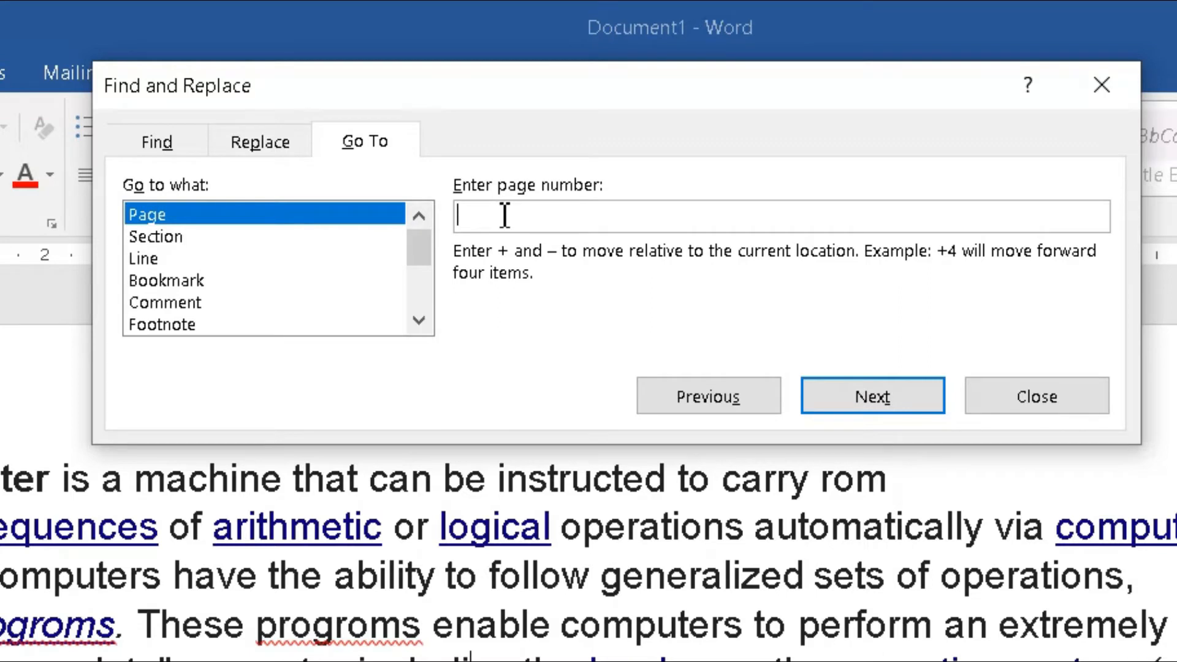
type("5")
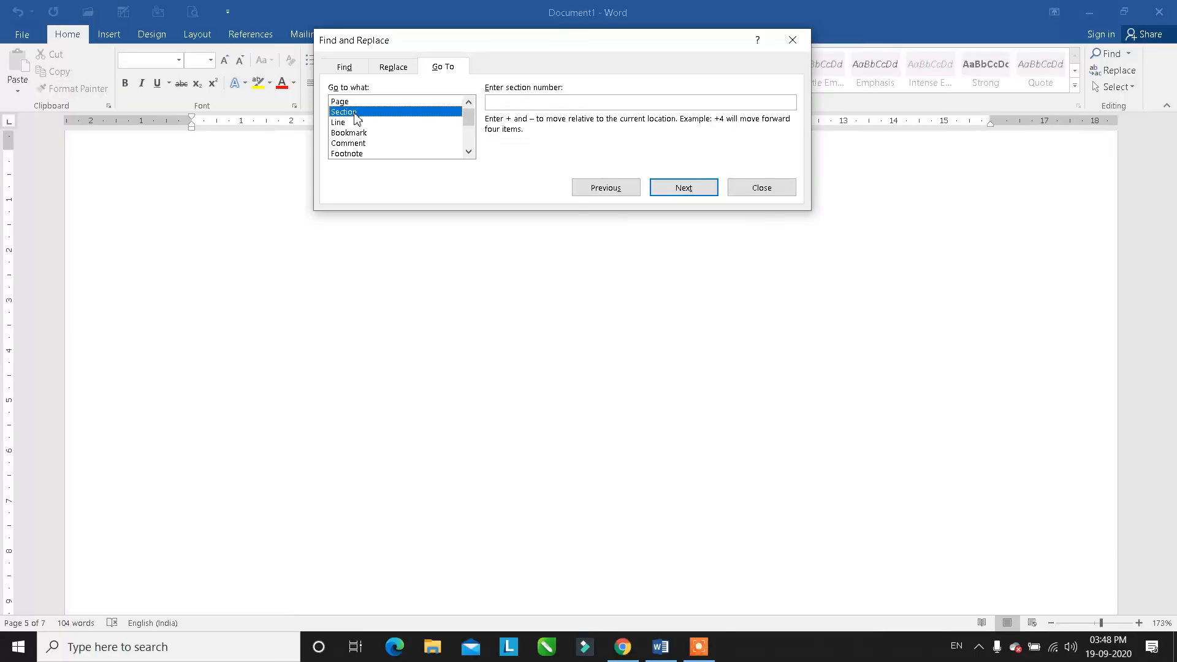
left_click(351, 123)
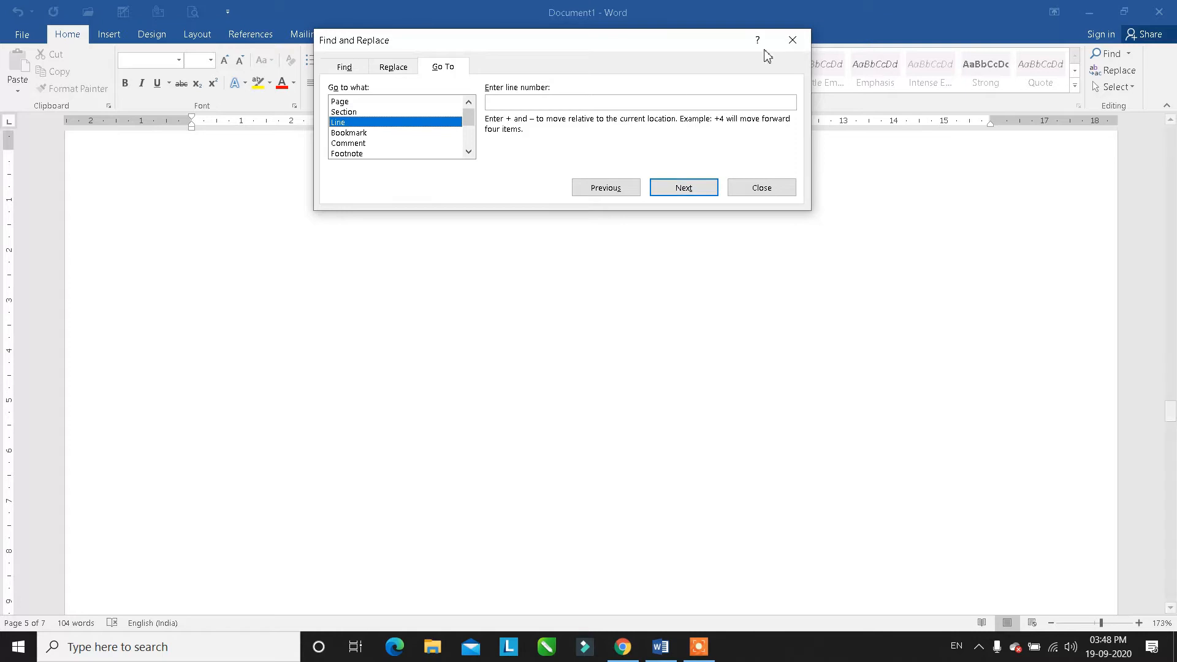
left_click(791, 40)
- Place the cursor after "to" in the first line of the first page and open the document search pane
scroll(748, 350, "up", 15)
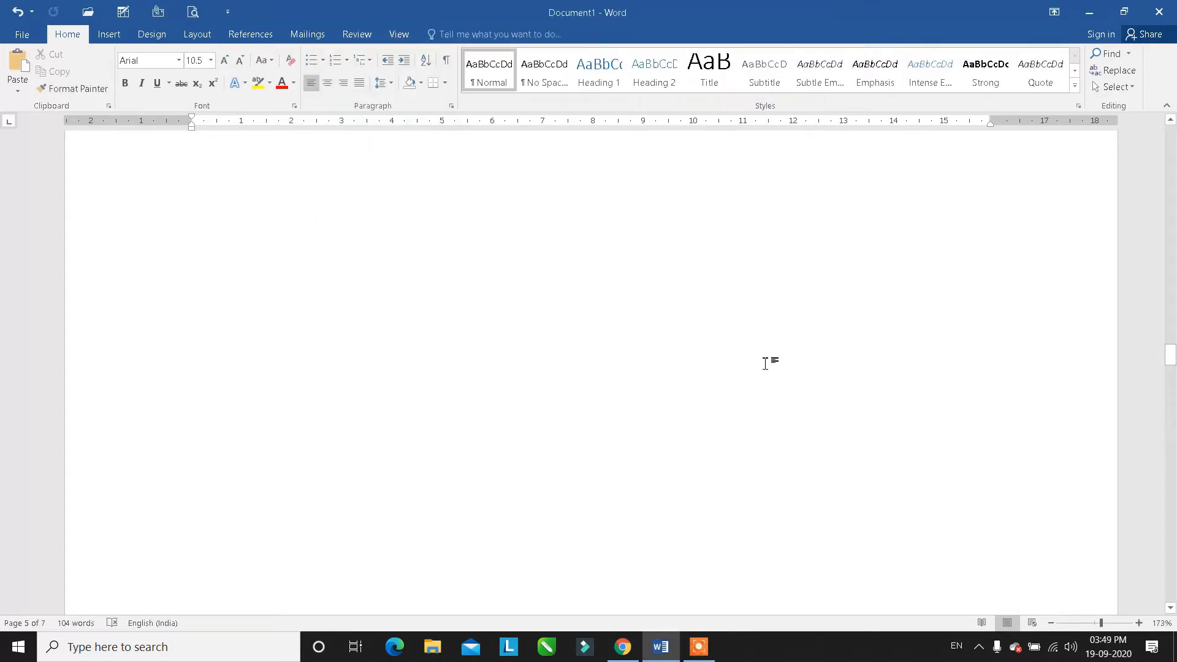
scroll(764, 360, "up", 10)
left_click(607, 238)
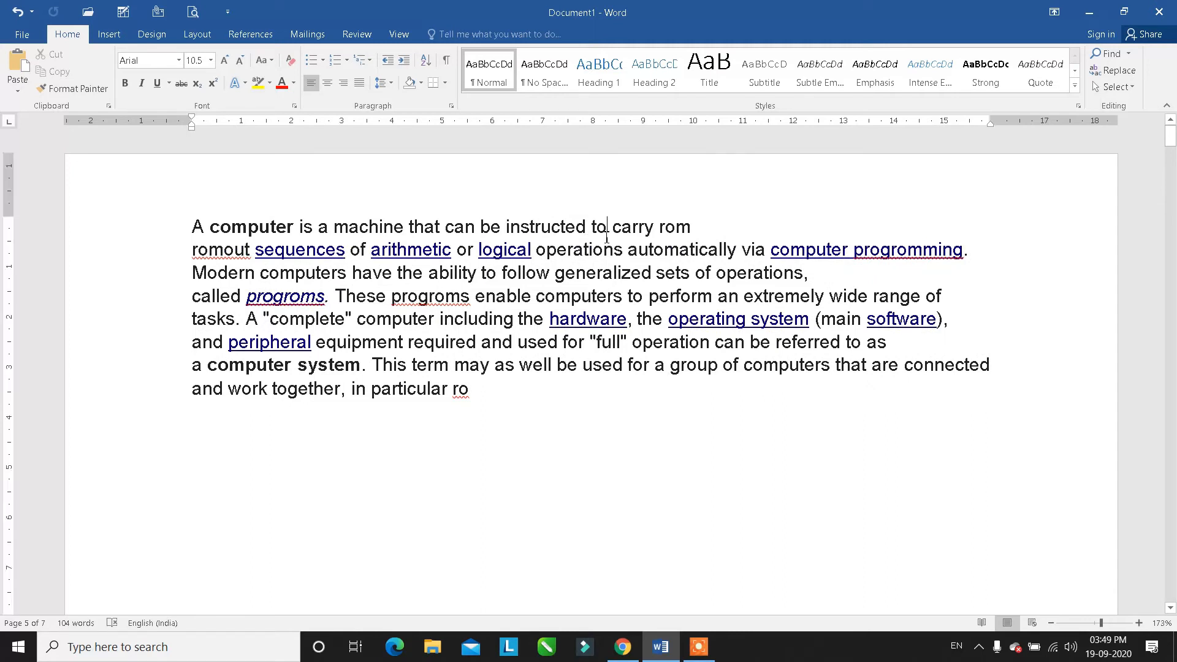
key("ctrl+f")
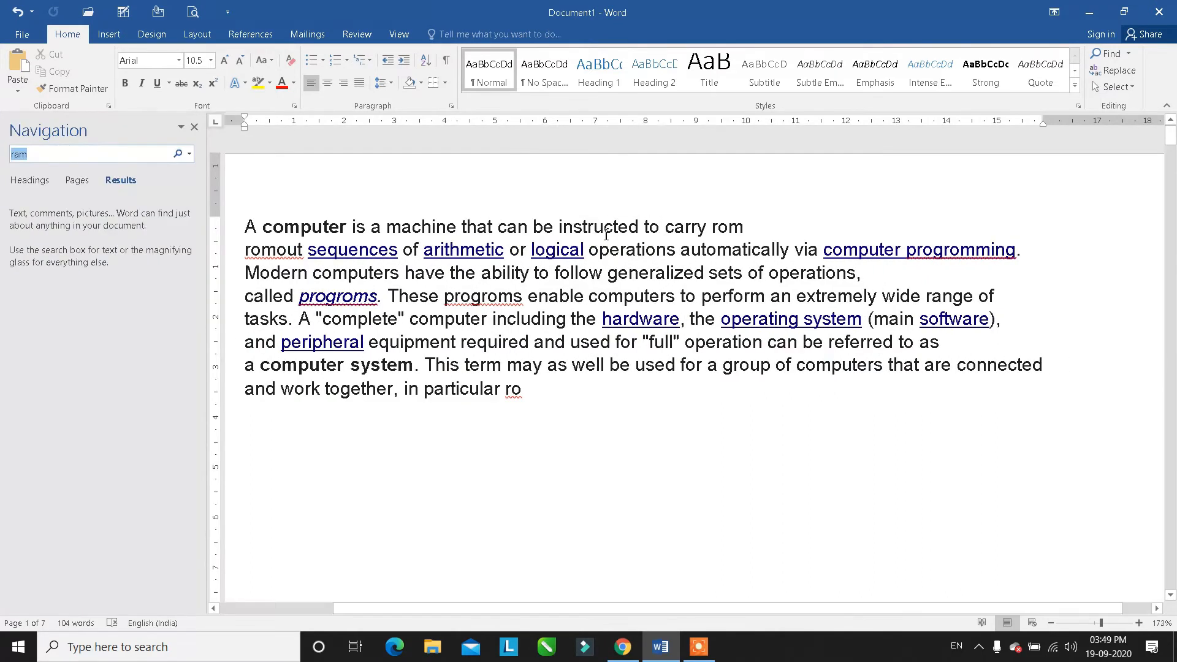
- Close the document search pane and jump to line 3 of the text with Go To
left_click(194, 127)
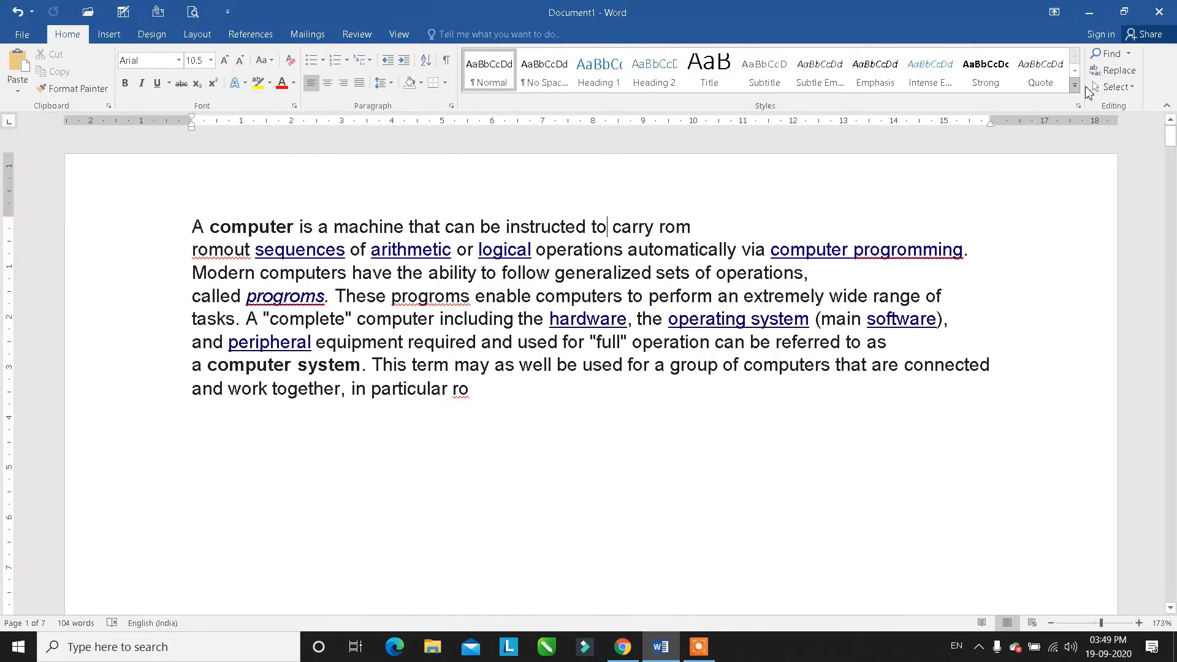
left_click(1133, 90)
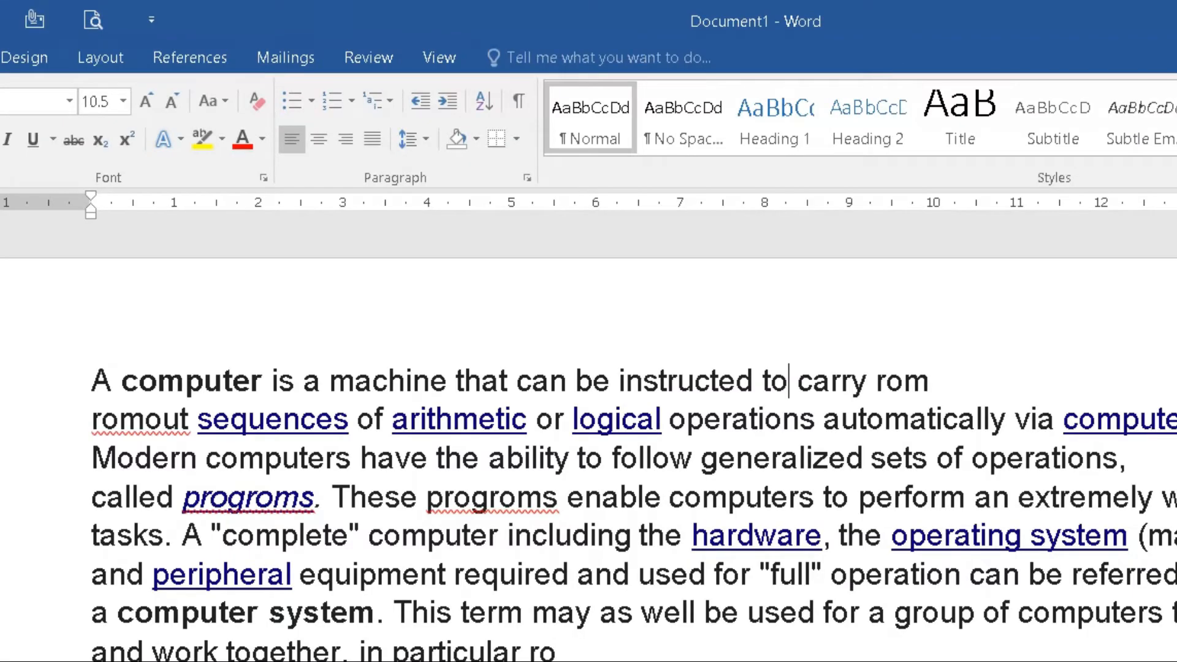
key("ctrl+g")
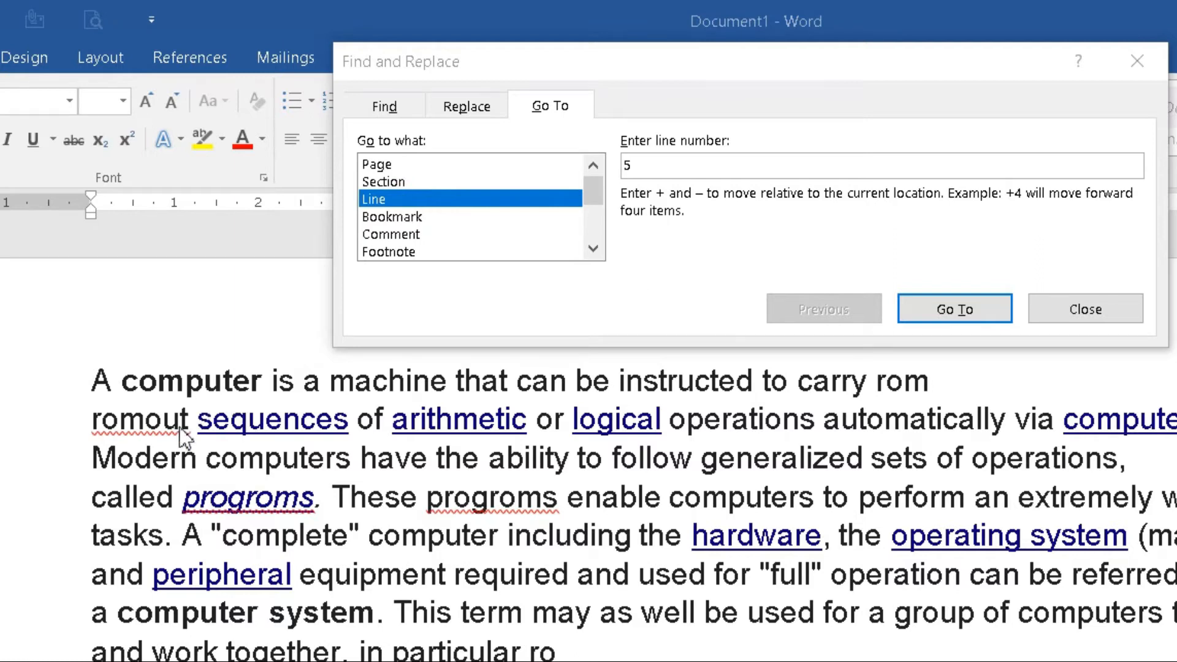
left_click(744, 169)
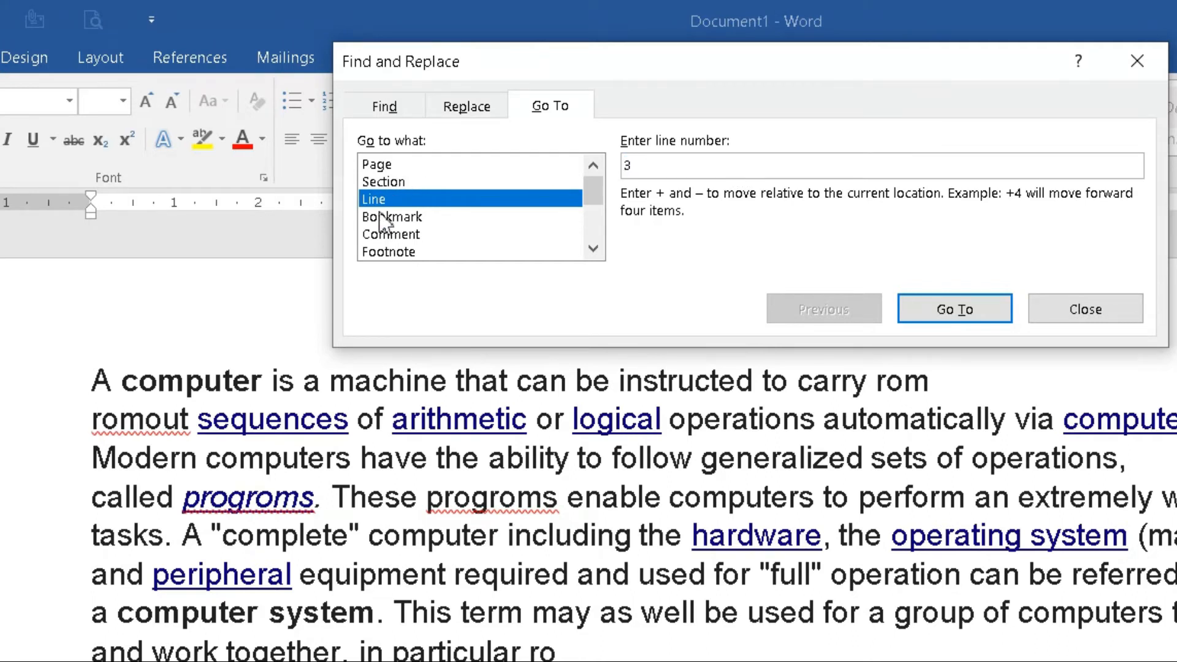
left_click(995, 310)
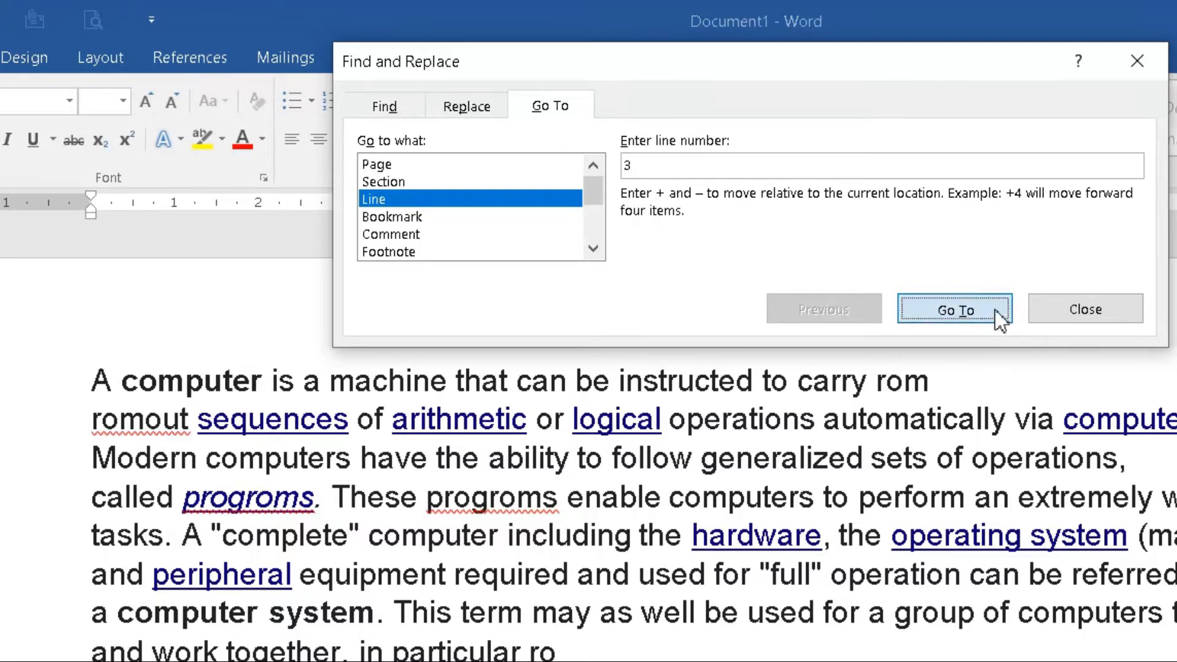
left_click(1093, 314)
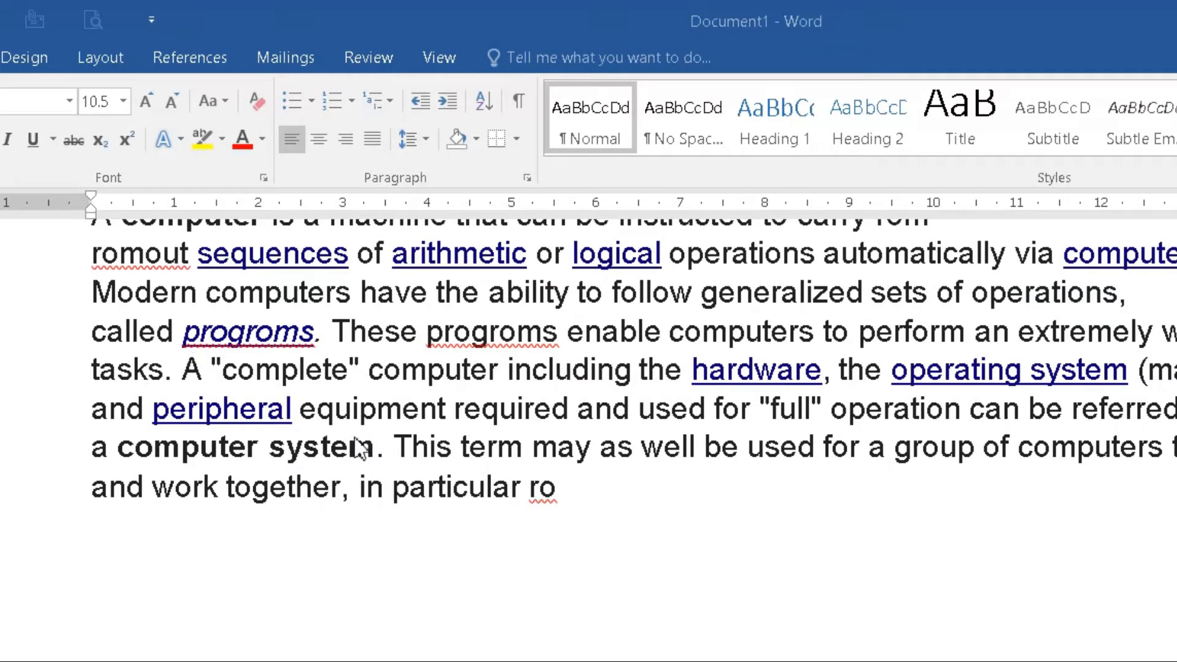
scroll(392, 408, "up", 1)
left_click(92, 398)
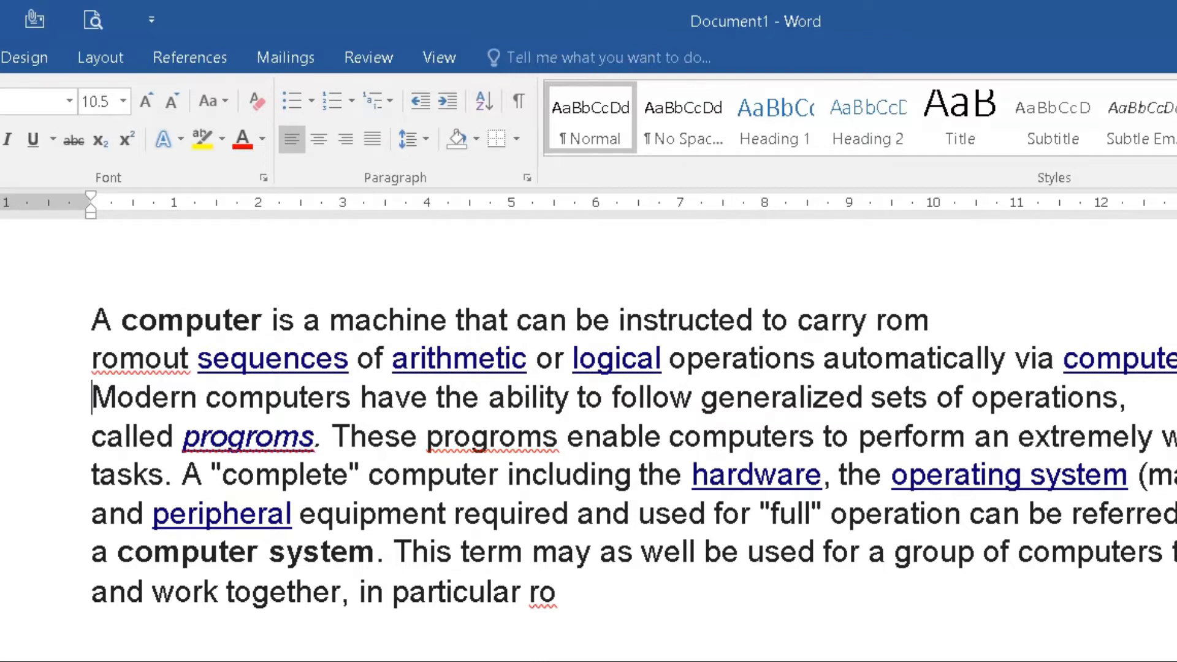
- Reopen Find and Replace, repeat the Go To jump to line 3, and close the dialog
key("ctrl+h")
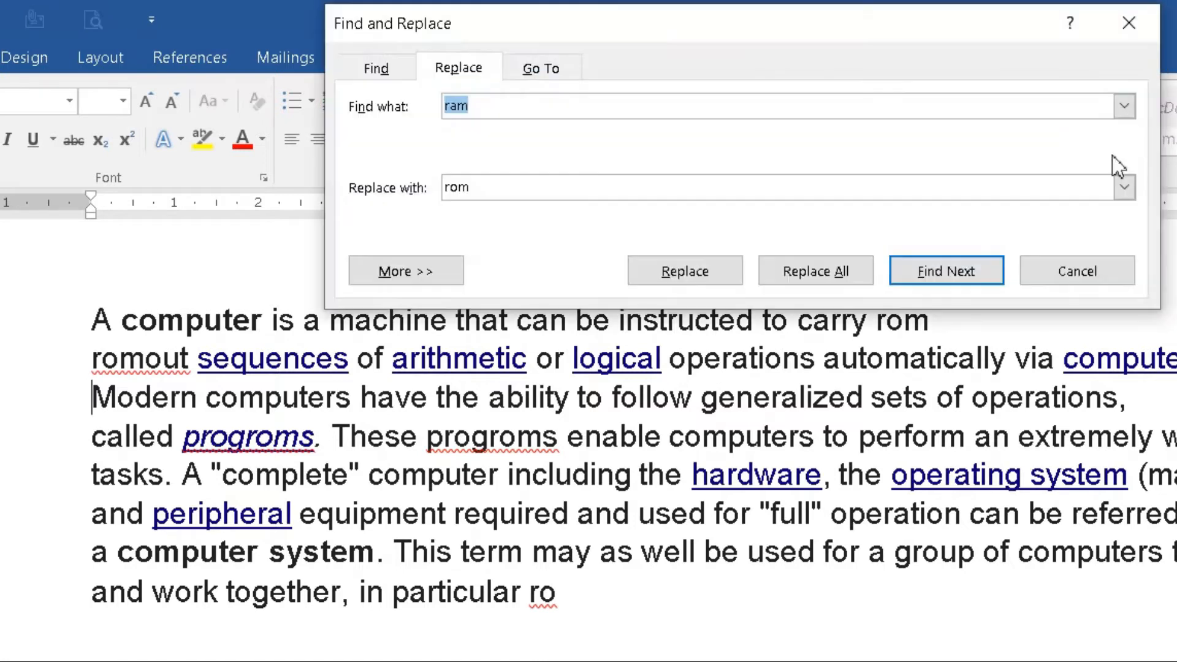
left_click(544, 68)
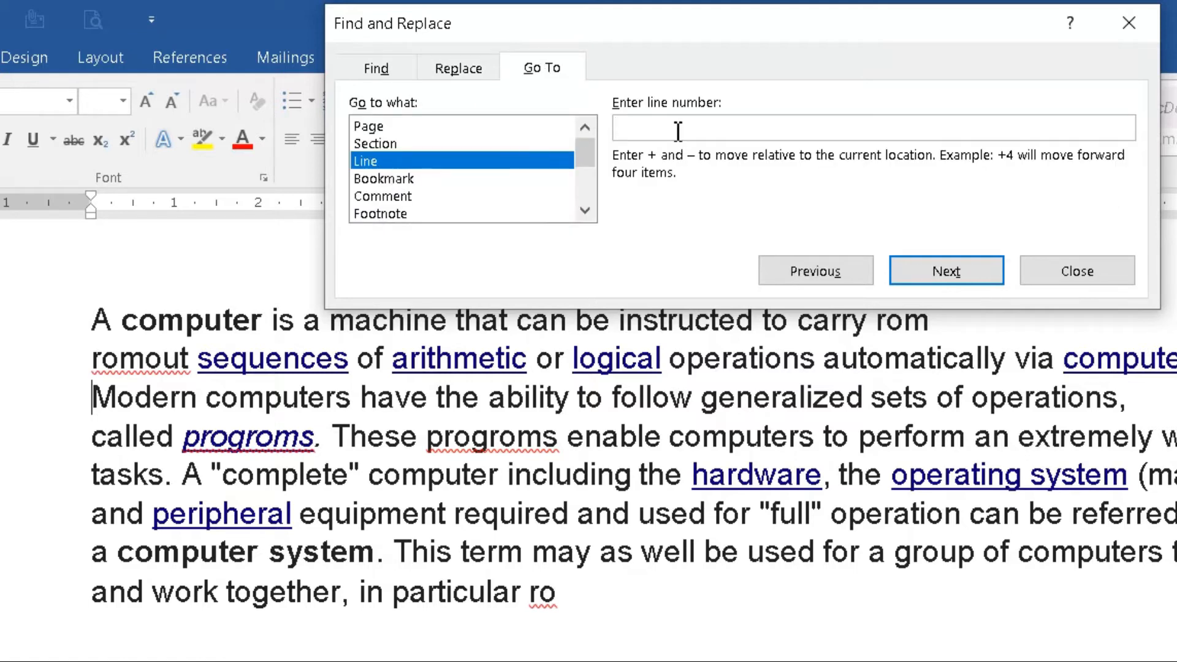
type("3")
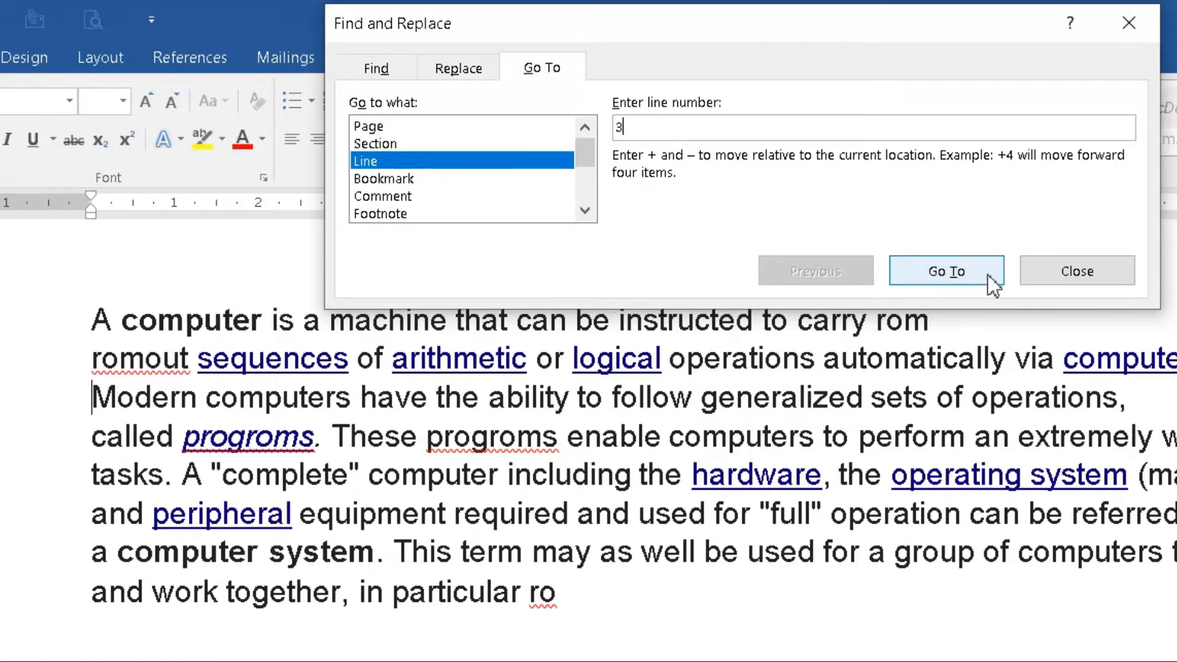
left_click(946, 271)
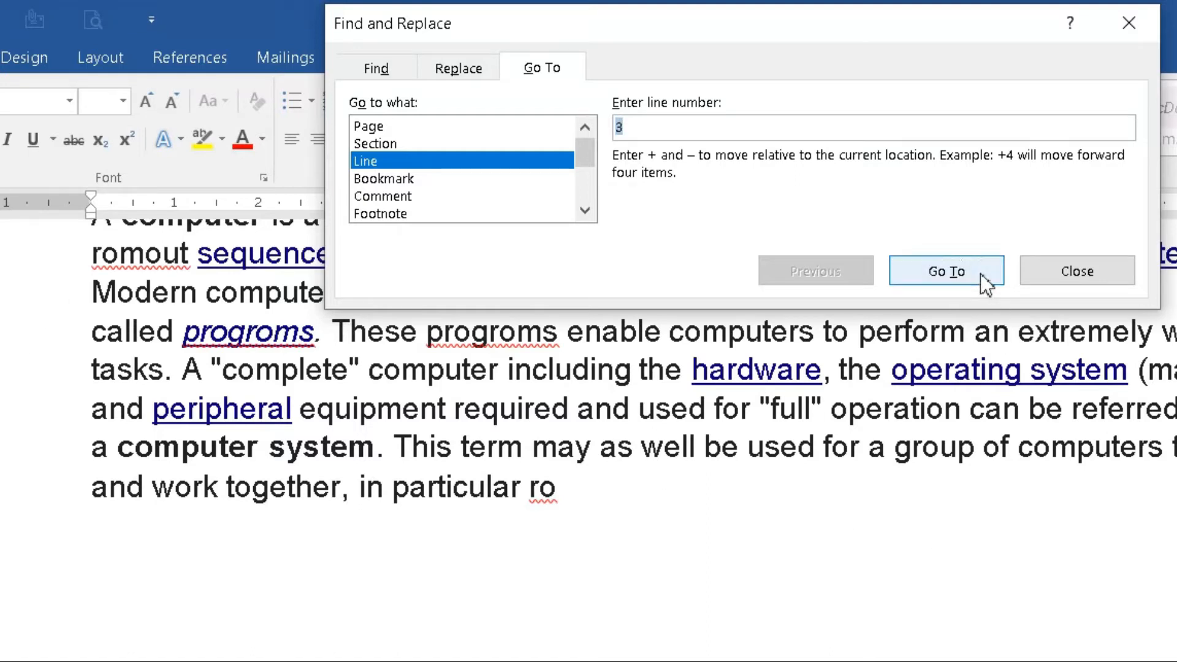
scroll(167, 389, "up", 3)
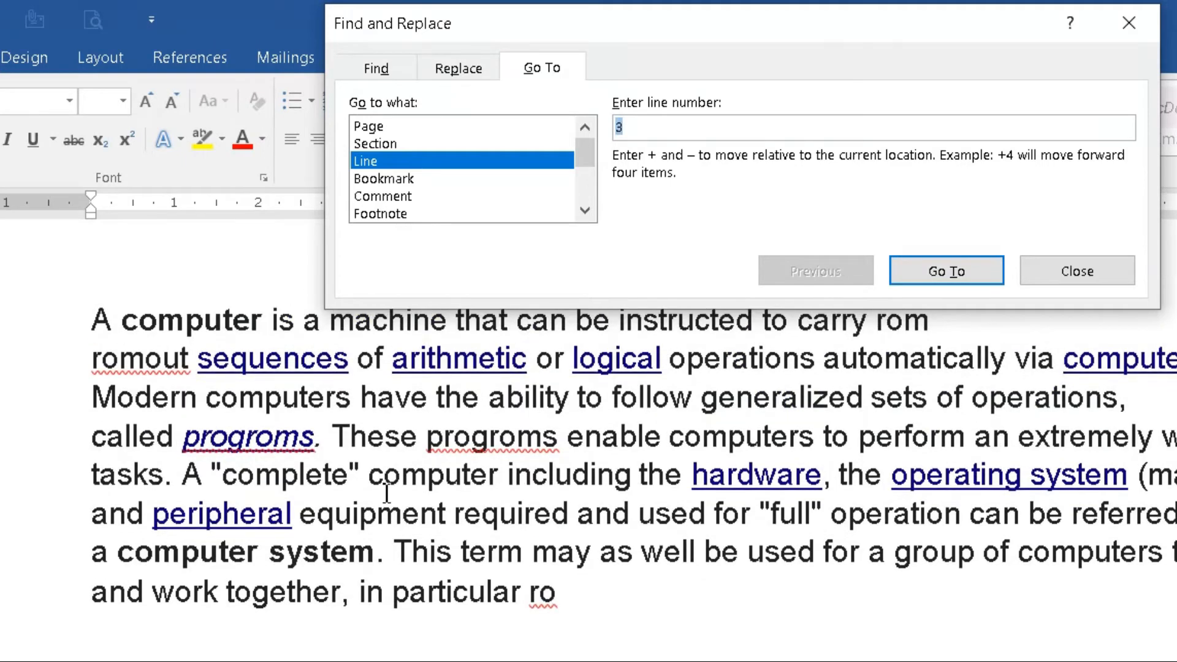
left_click(1083, 272)
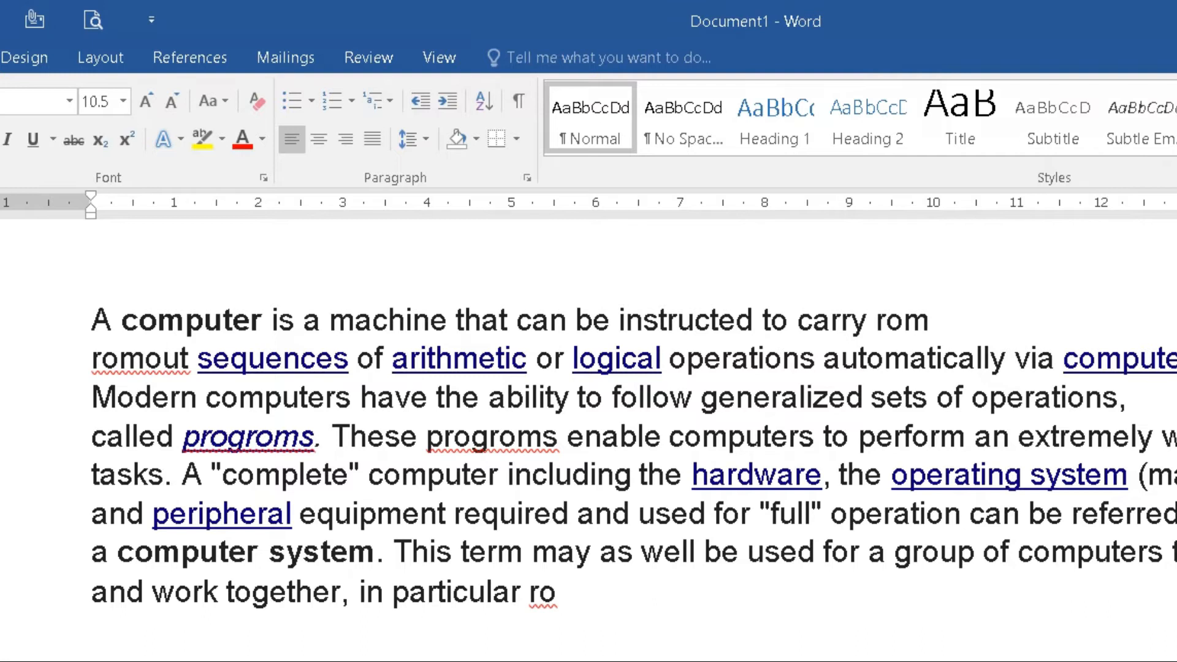
- Look through the full list of Go To targets and close the dialog
key("ctrl+h")
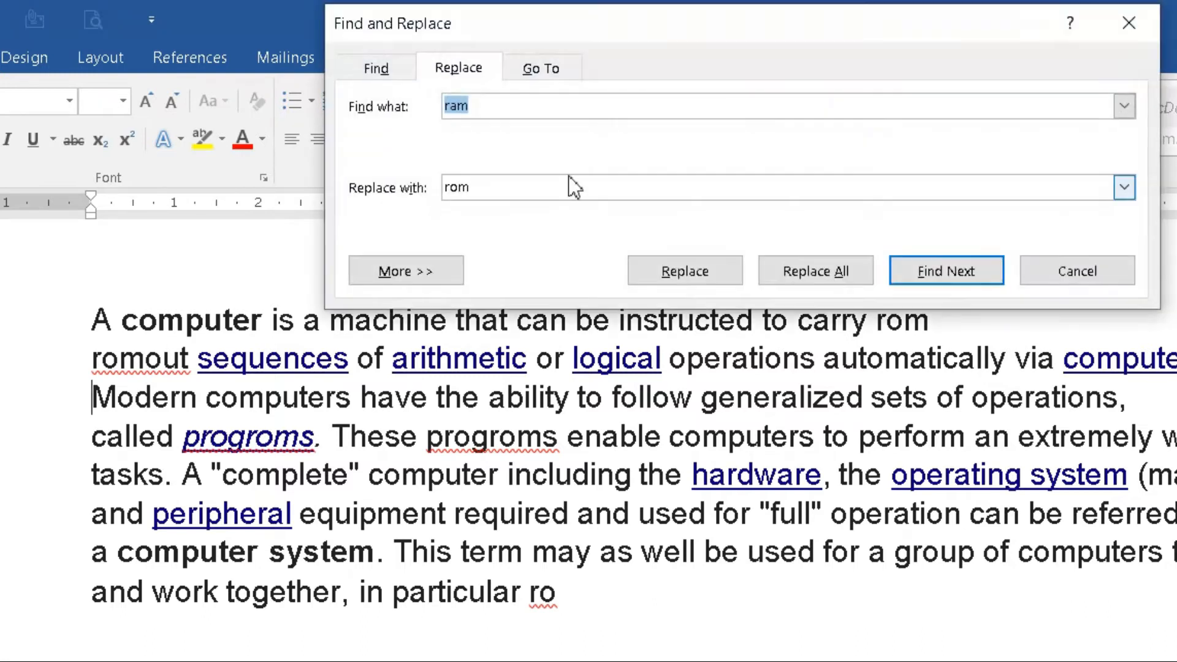
left_click(551, 66)
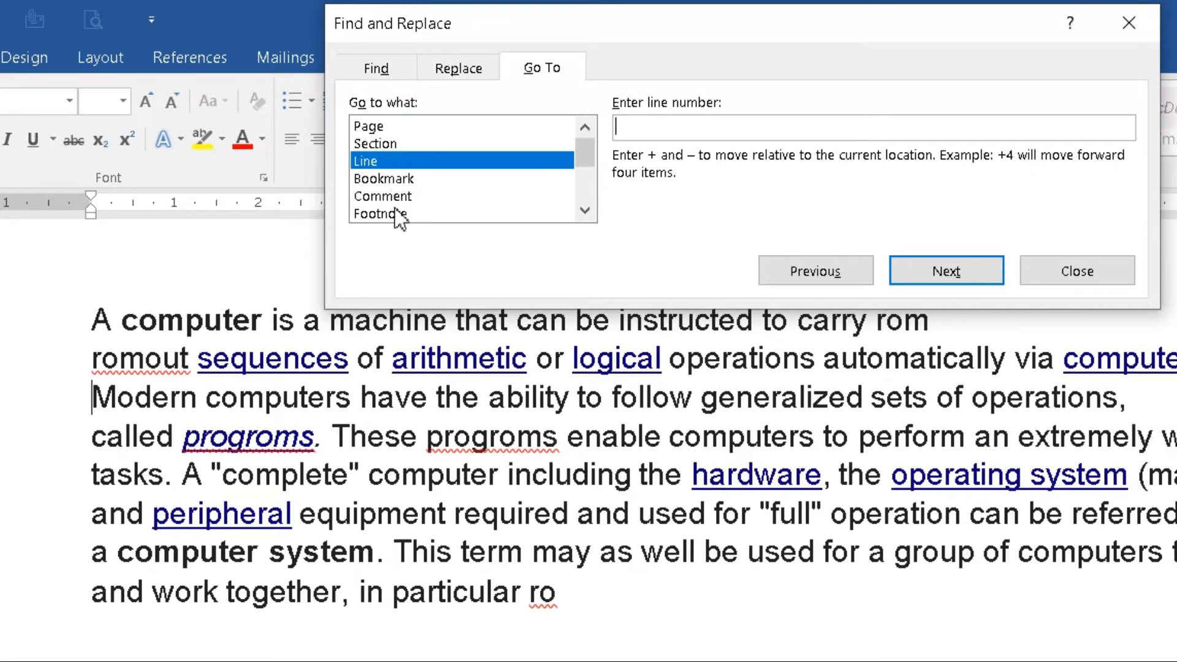
left_click_drag(589, 156, 584, 185)
left_click_drag(557, 233, 576, 156)
left_click(1123, 28)
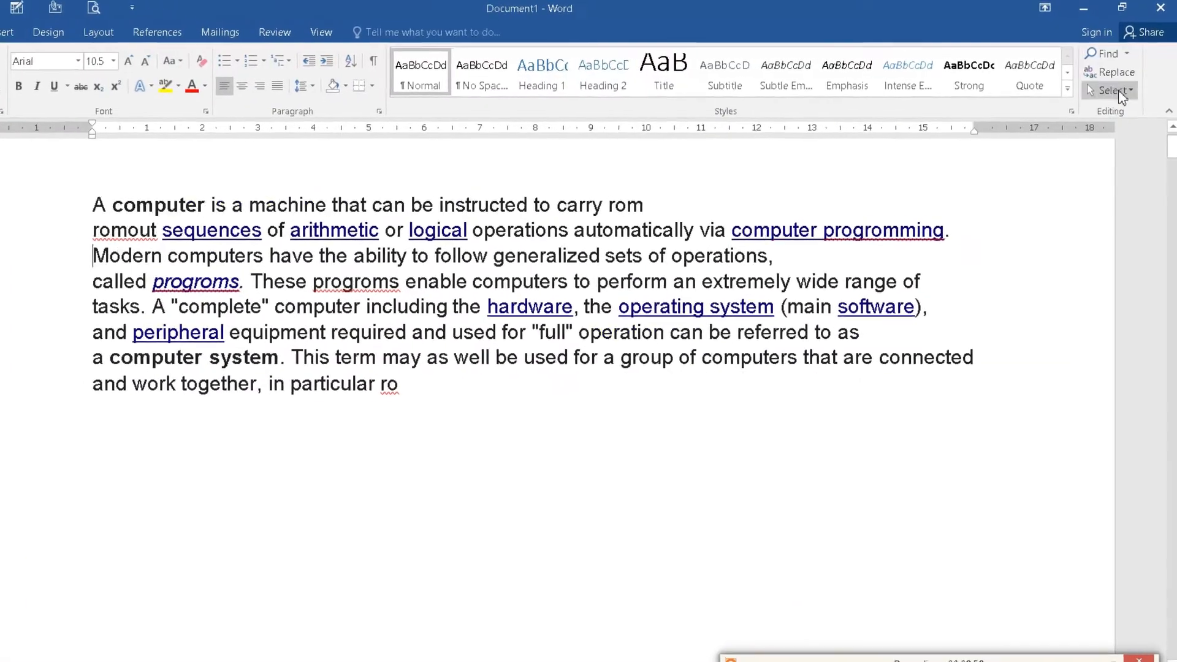
- Select the entire document, clear the selection, and review the available selection options
left_click(1129, 89)
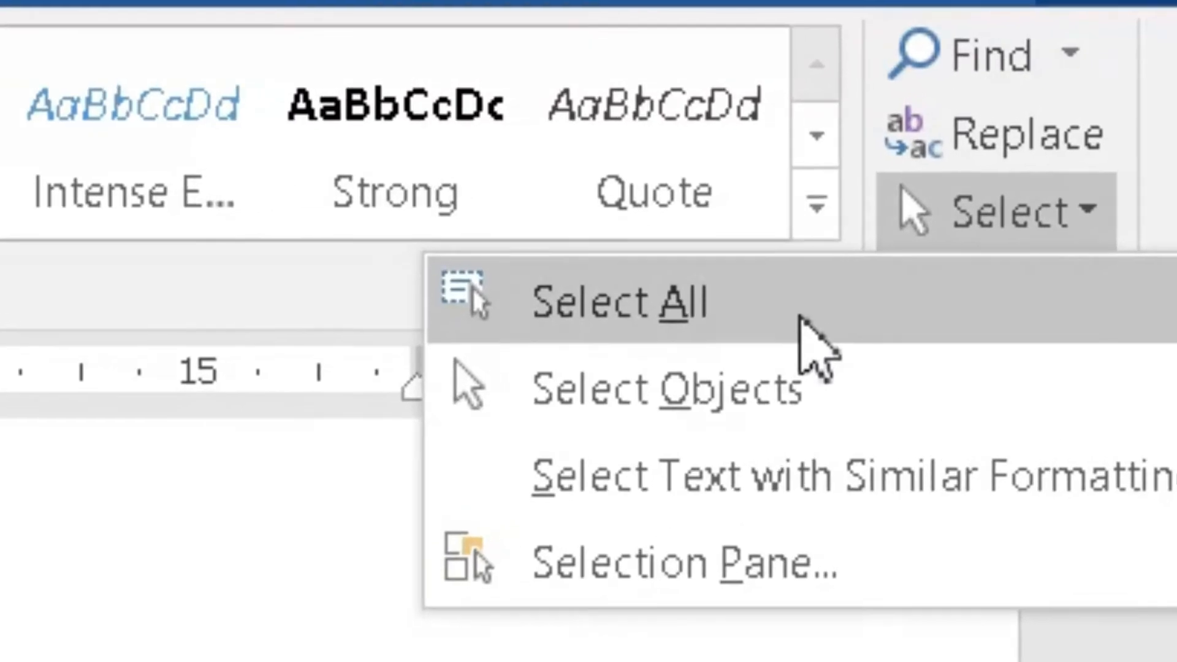
left_click(928, 224)
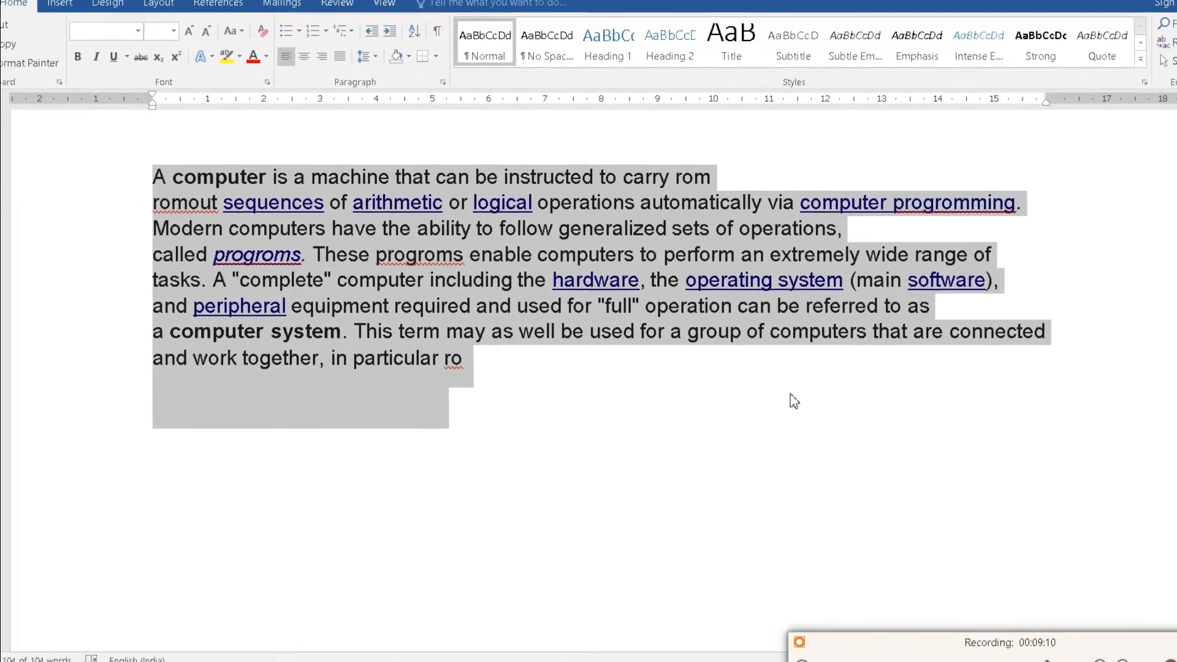
left_click(807, 406)
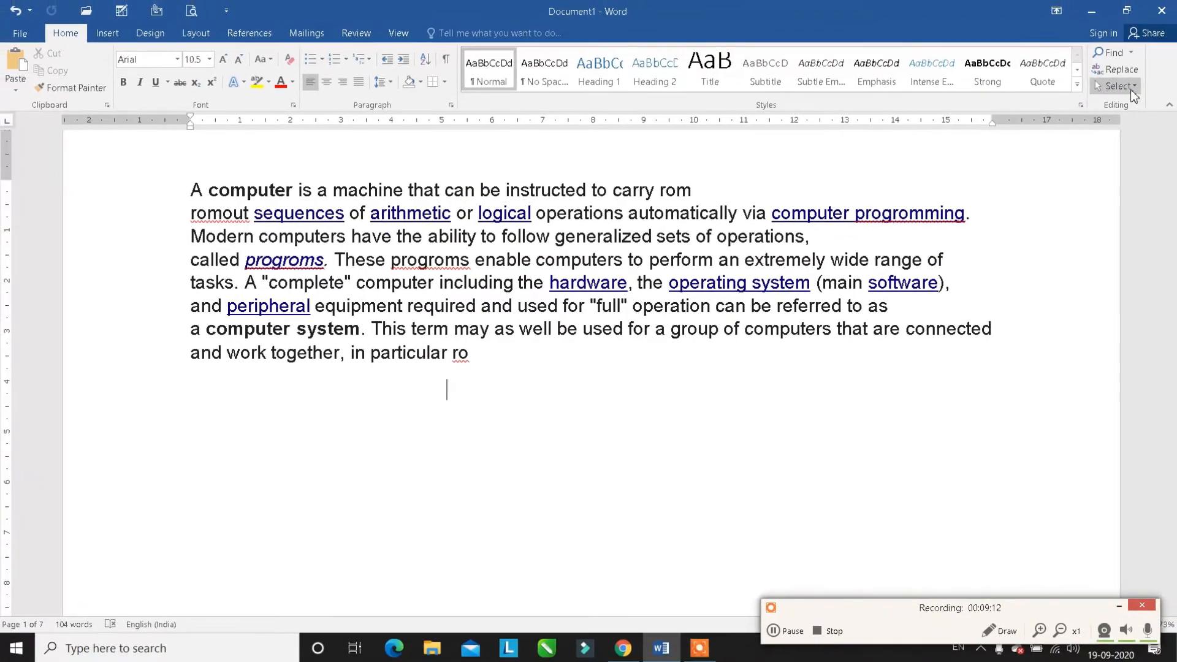
left_click(1147, 74)
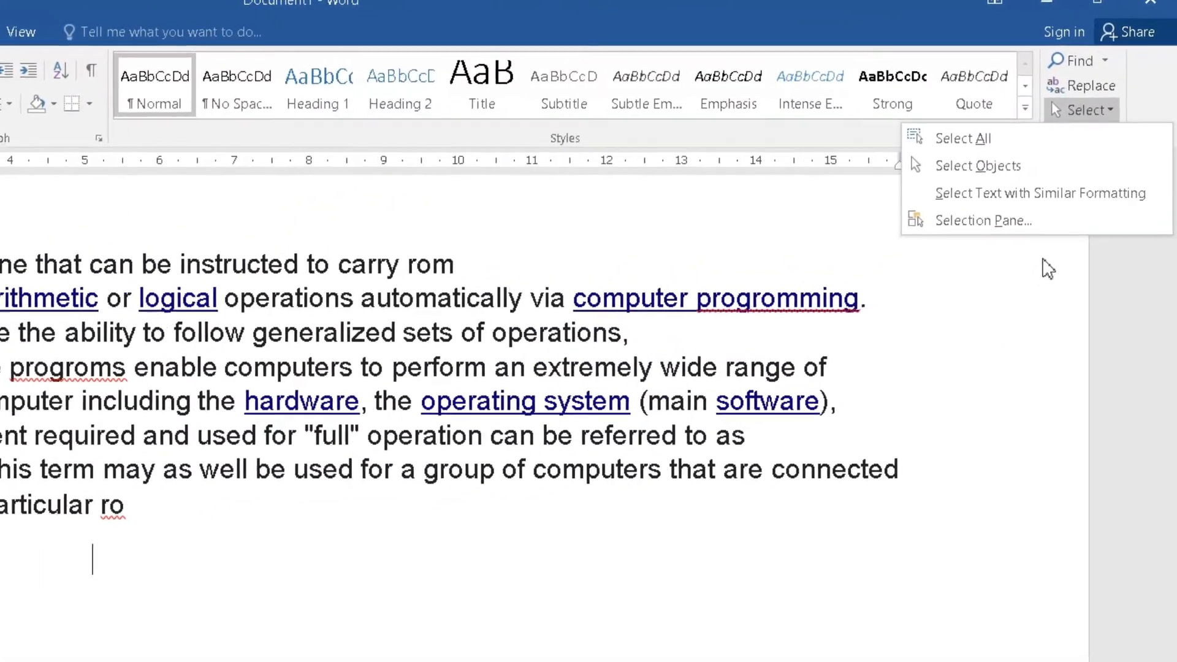
left_click(871, 529)
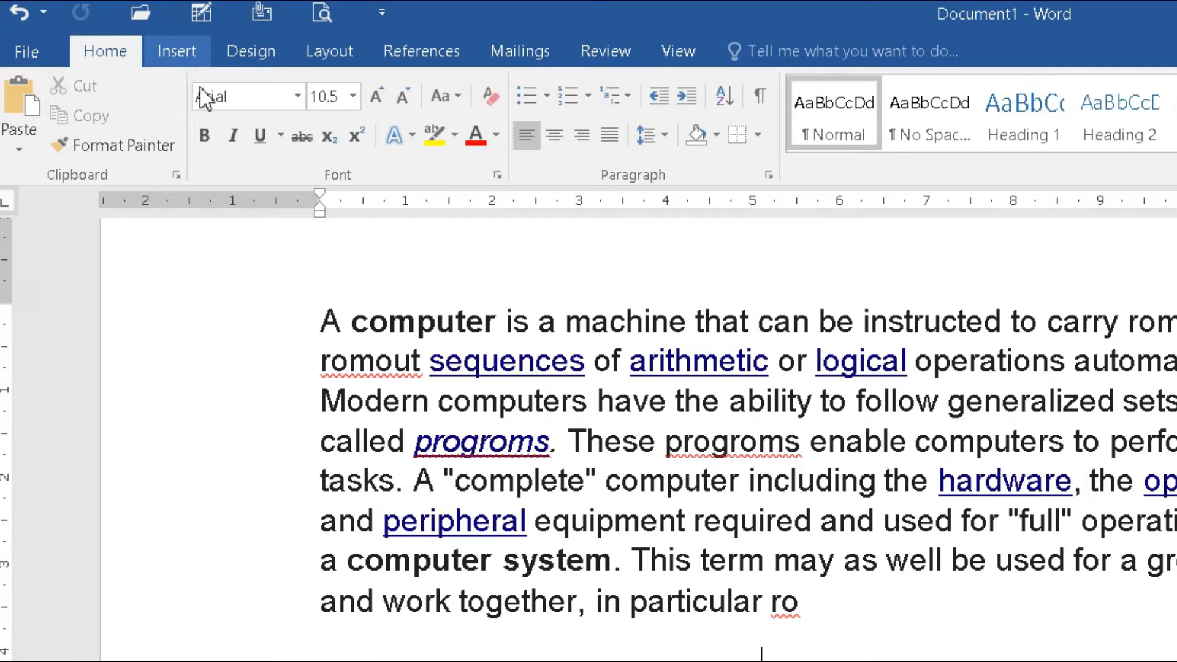
- Draw an oval over the first two lines beside "computer" and a triangle below it over the start of the paragraph
scroll(211, 135, "down", 1)
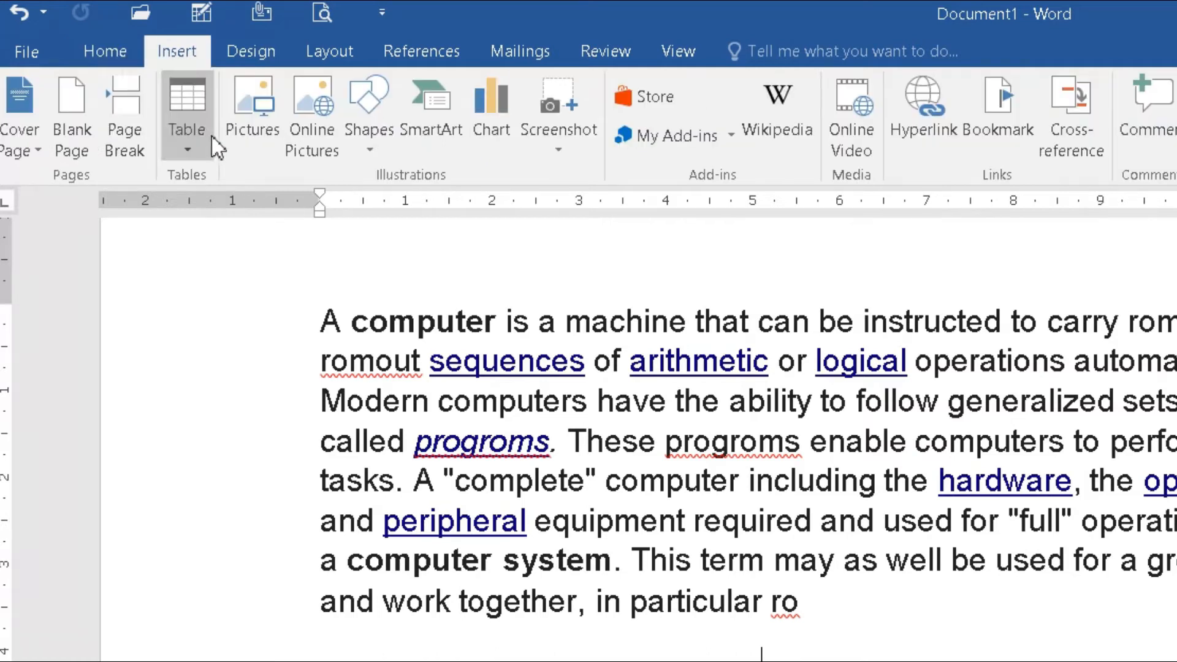
left_click(376, 152)
left_click(395, 197)
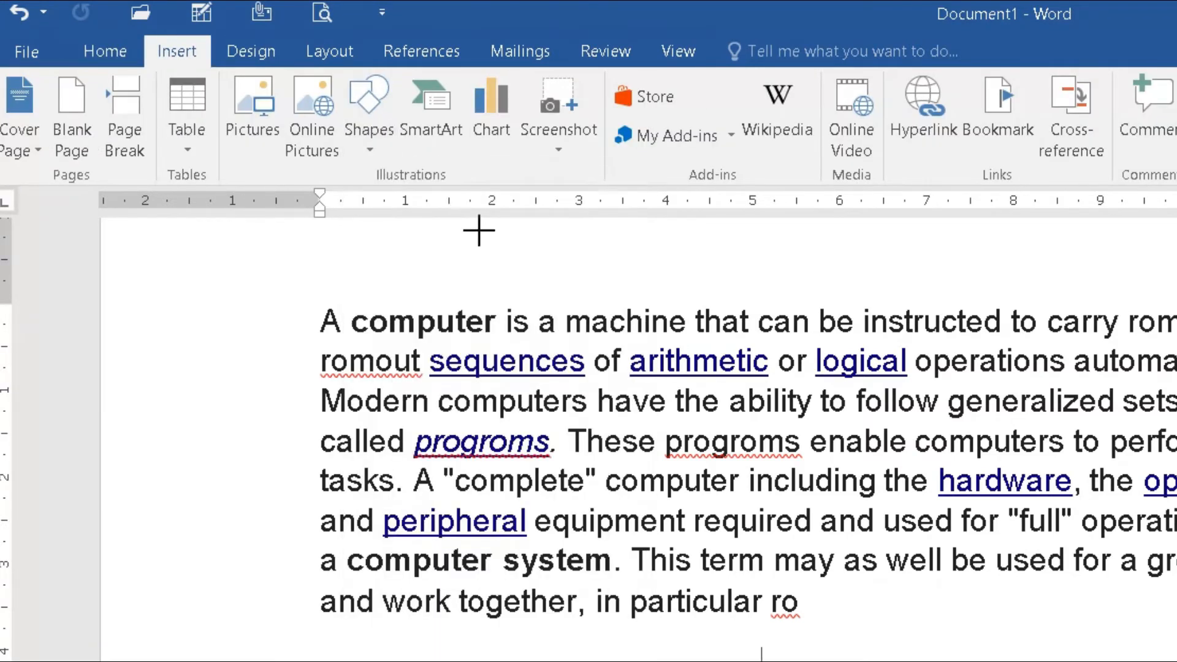
left_click_drag(475, 251, 601, 364)
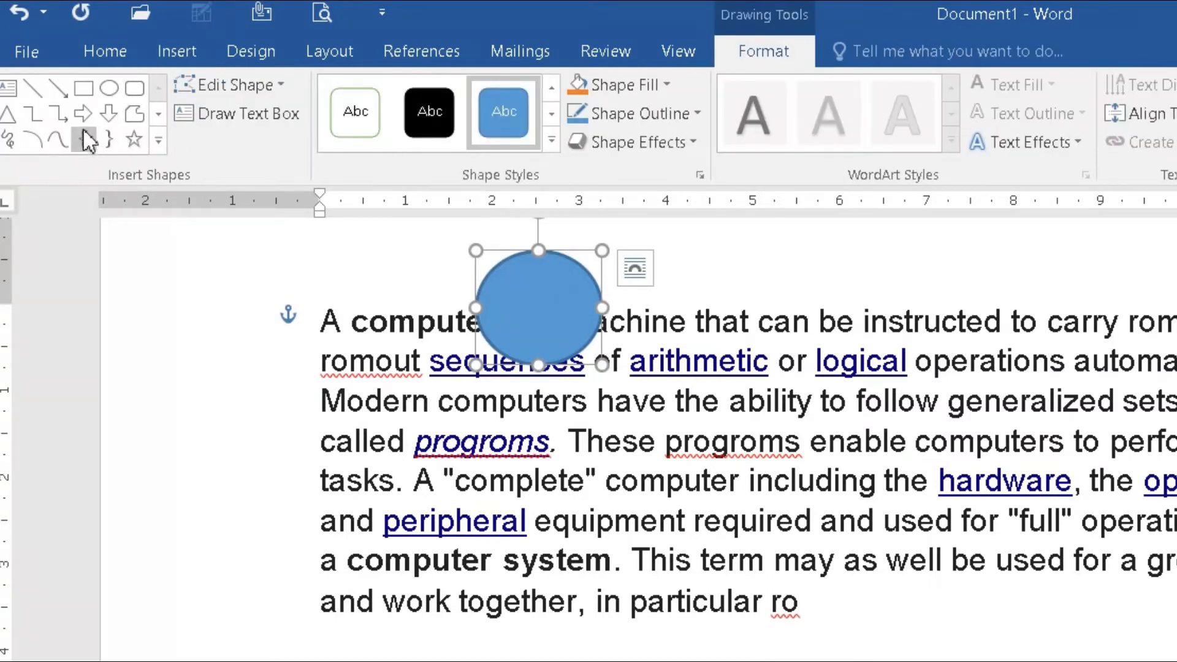
left_click(8, 114)
left_click_drag(399, 415, 567, 545)
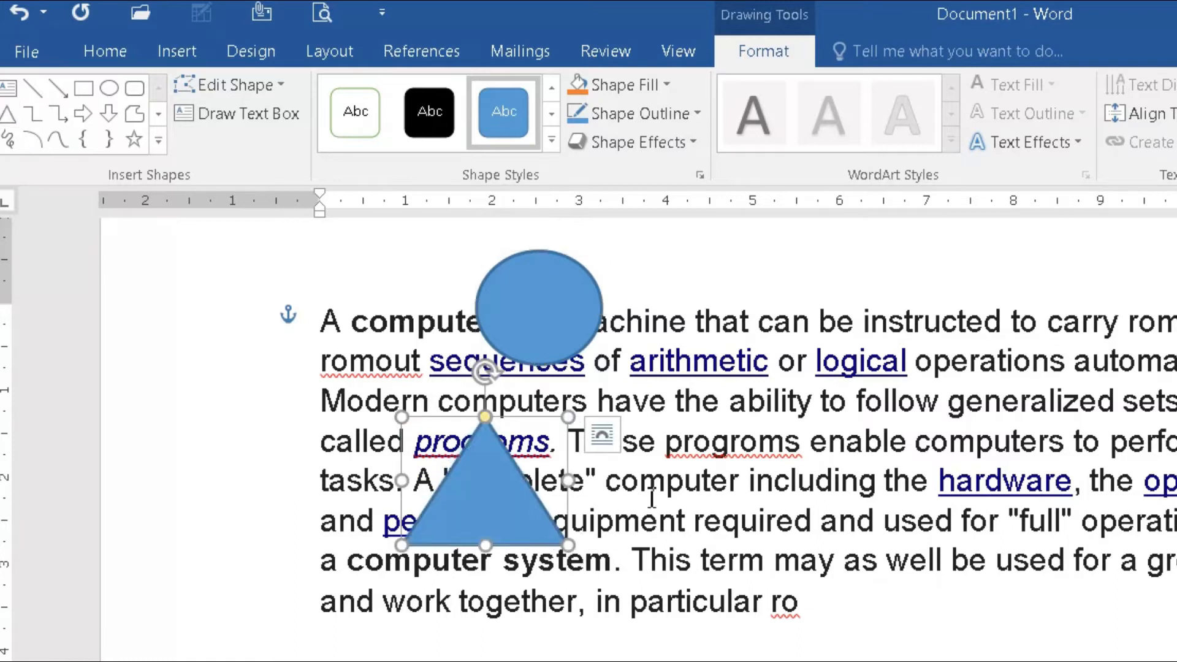
left_click(104, 51)
key("Escape")
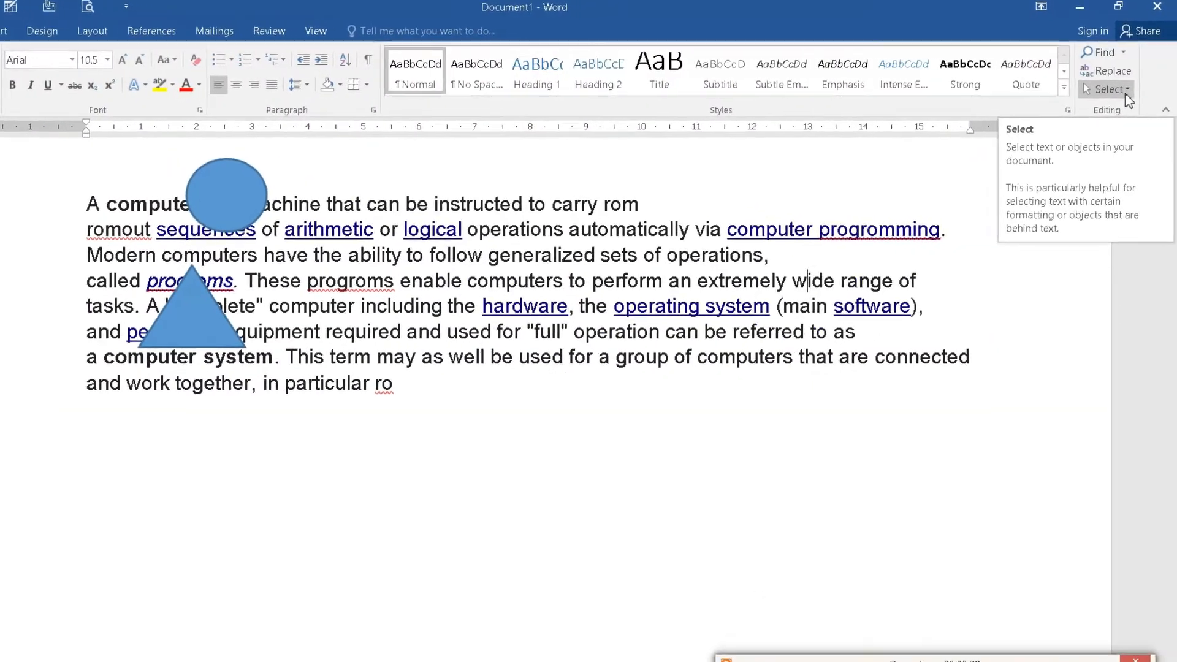
- Enable Select Objects and select both the oval and the triangle with a selection area around them
left_click(1111, 88)
left_click(1041, 139)
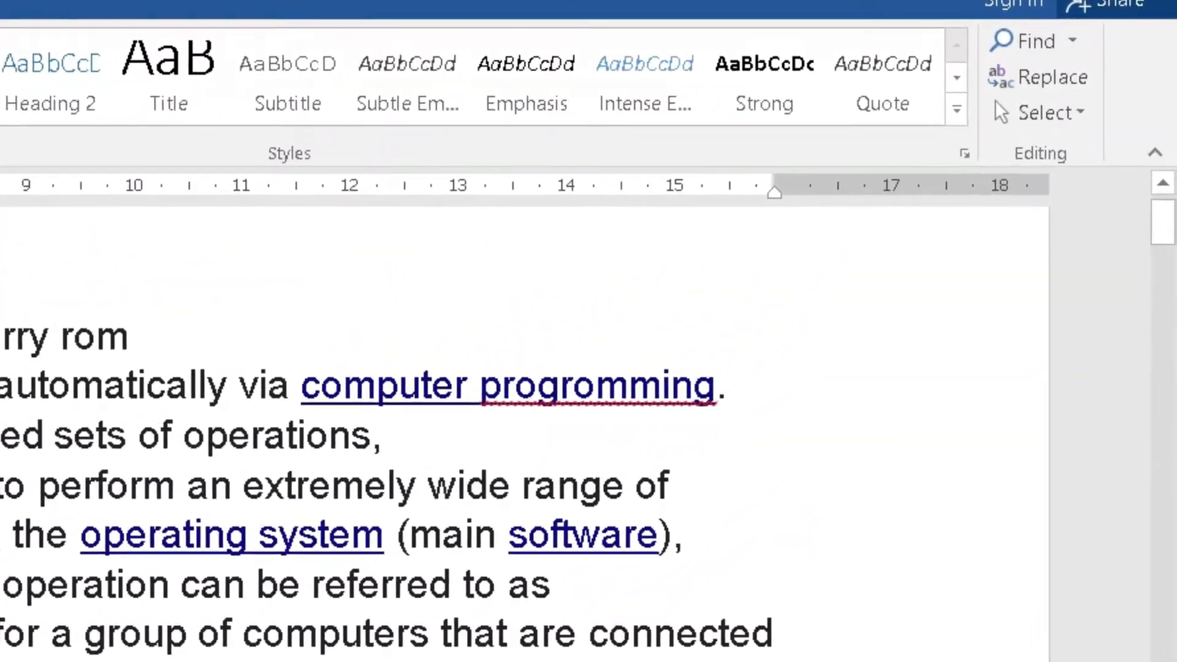
left_click(1051, 134)
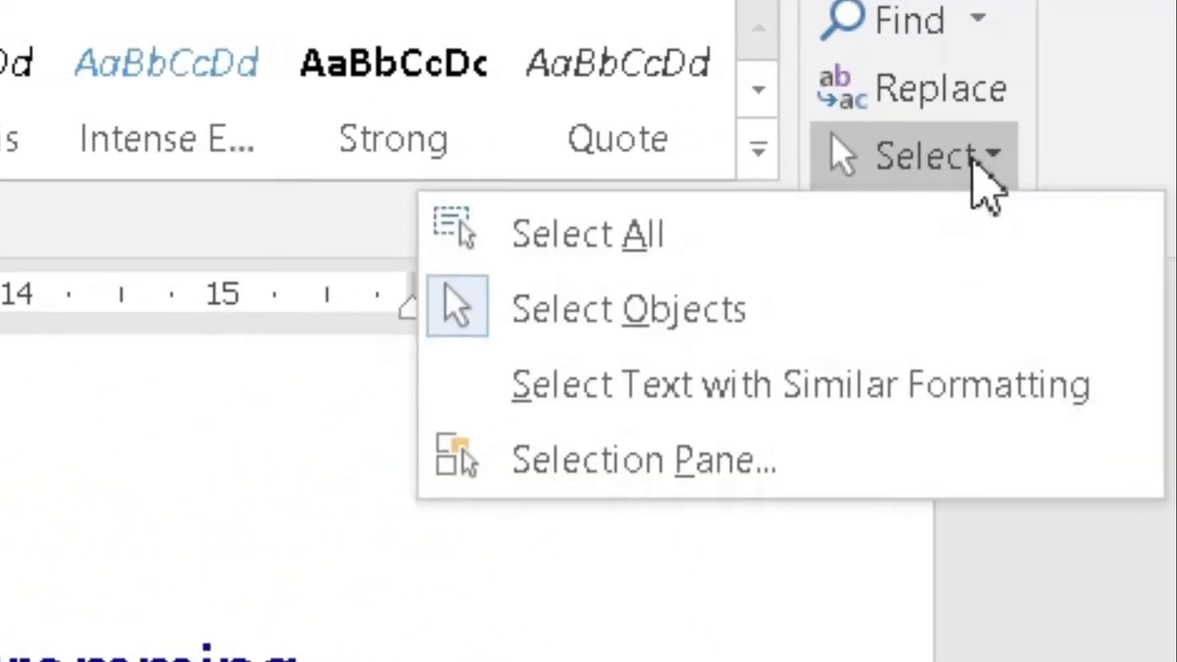
left_click(825, 236)
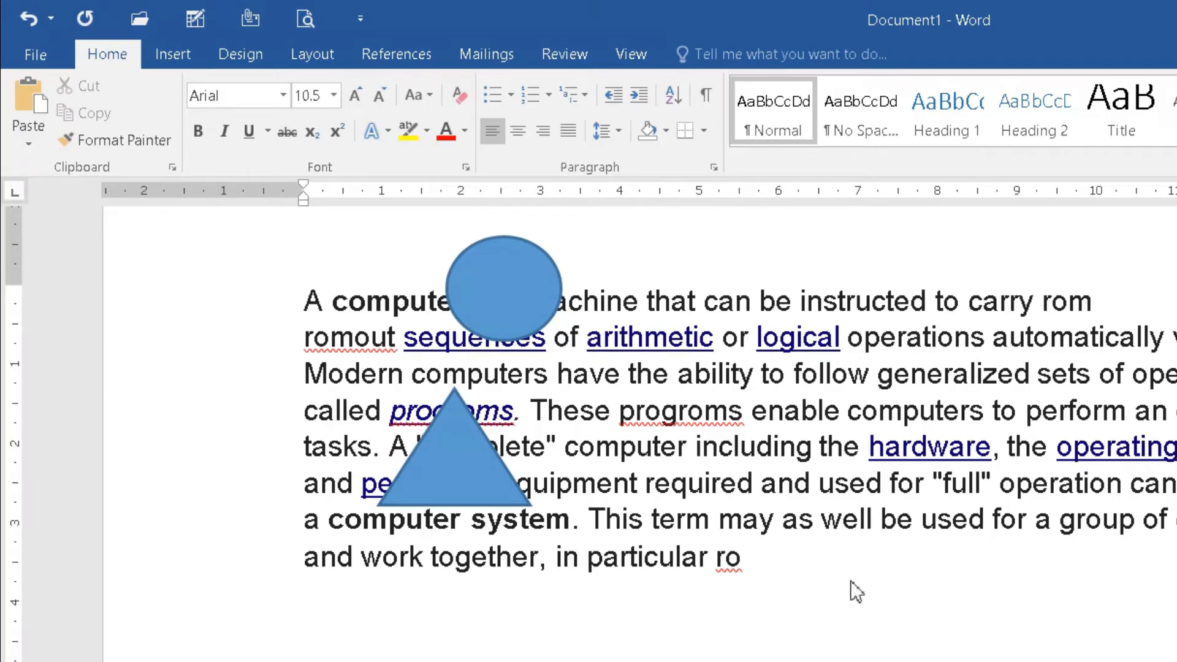
mouse_move(267, 240)
left_mouse_down()
mouse_move(394, 336)
mouse_move(1042, 642)
mouse_move(1042, 661)
left_mouse_up()
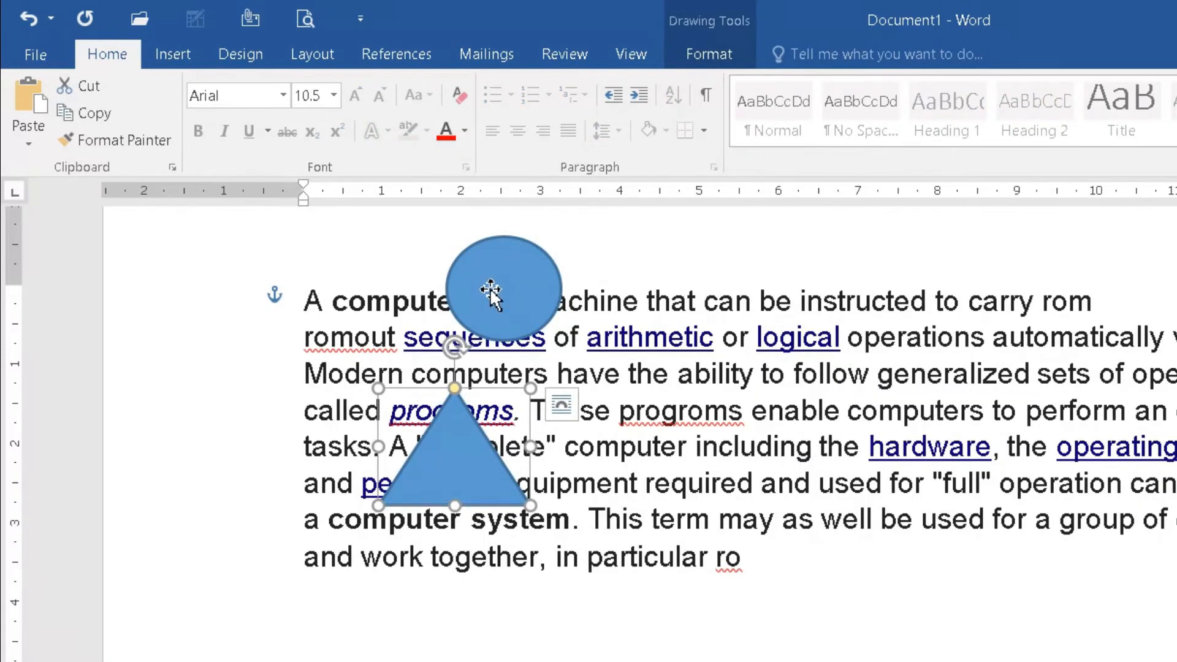
left_click_drag(282, 236, 903, 661)
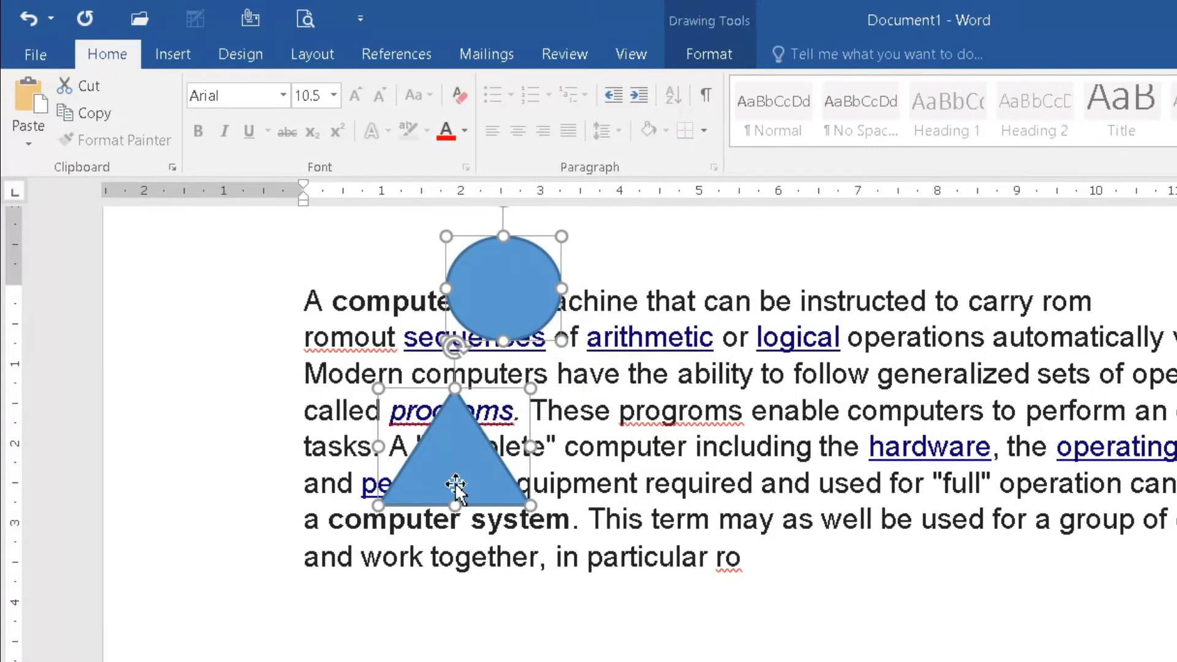
- Move both selected shapes together until the oval overlaps the paragraph's last two lines and the triangle sits below the text
left_click_drag(452, 458, 810, 502)
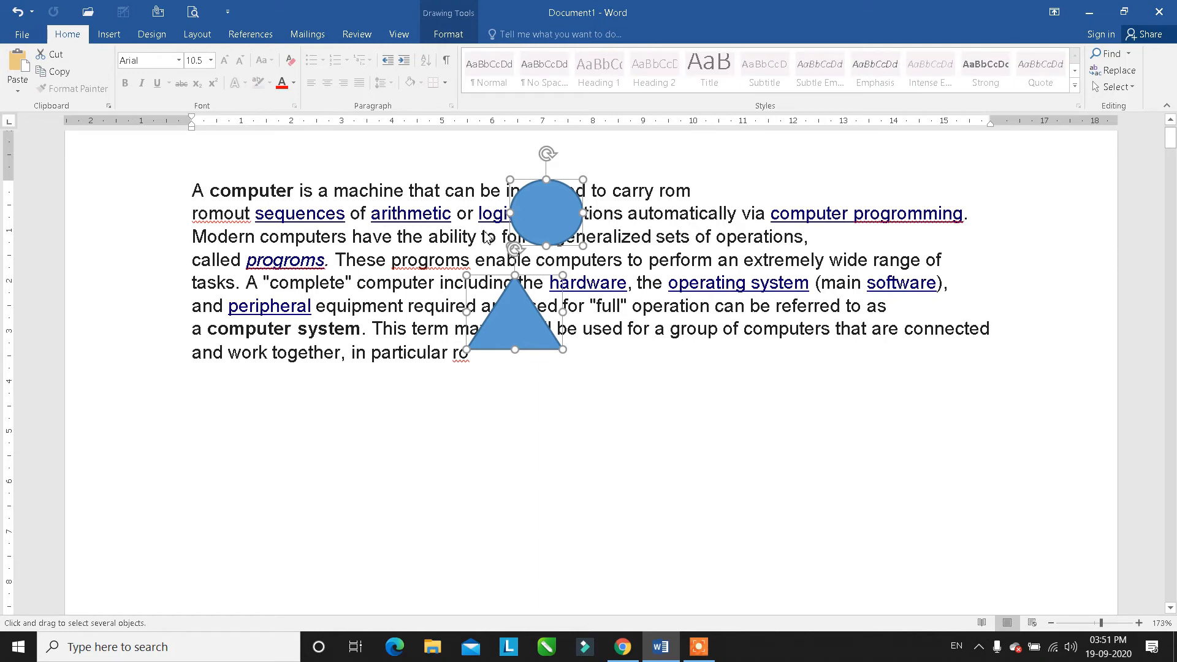
left_click(1129, 87)
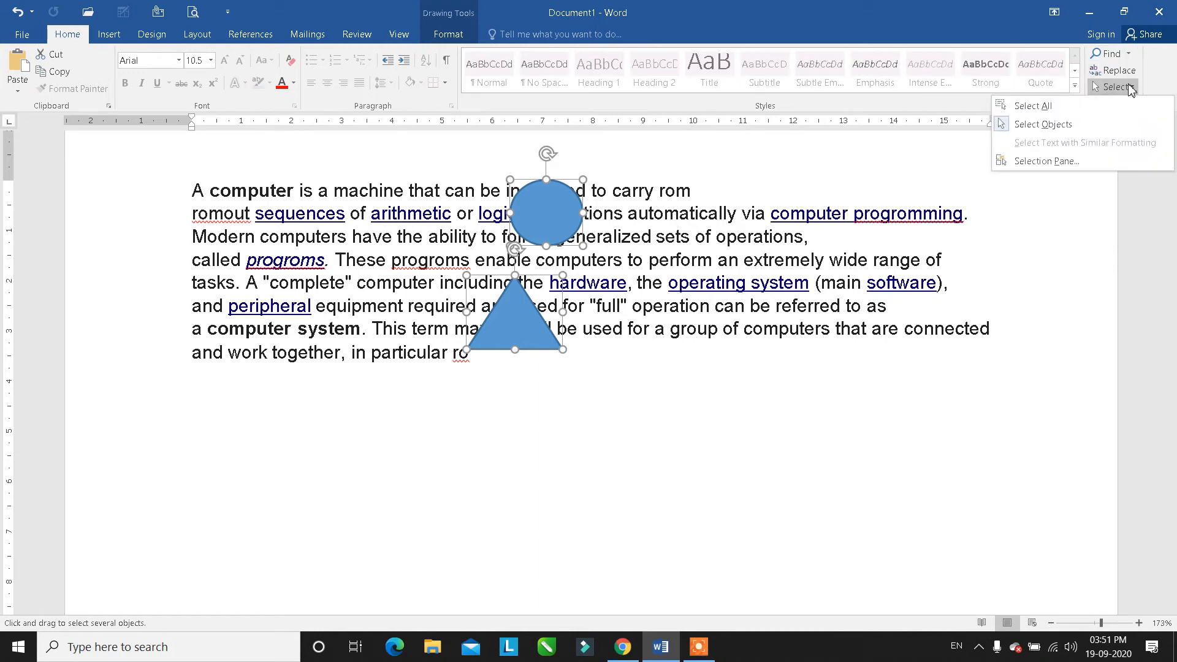
left_click(654, 226)
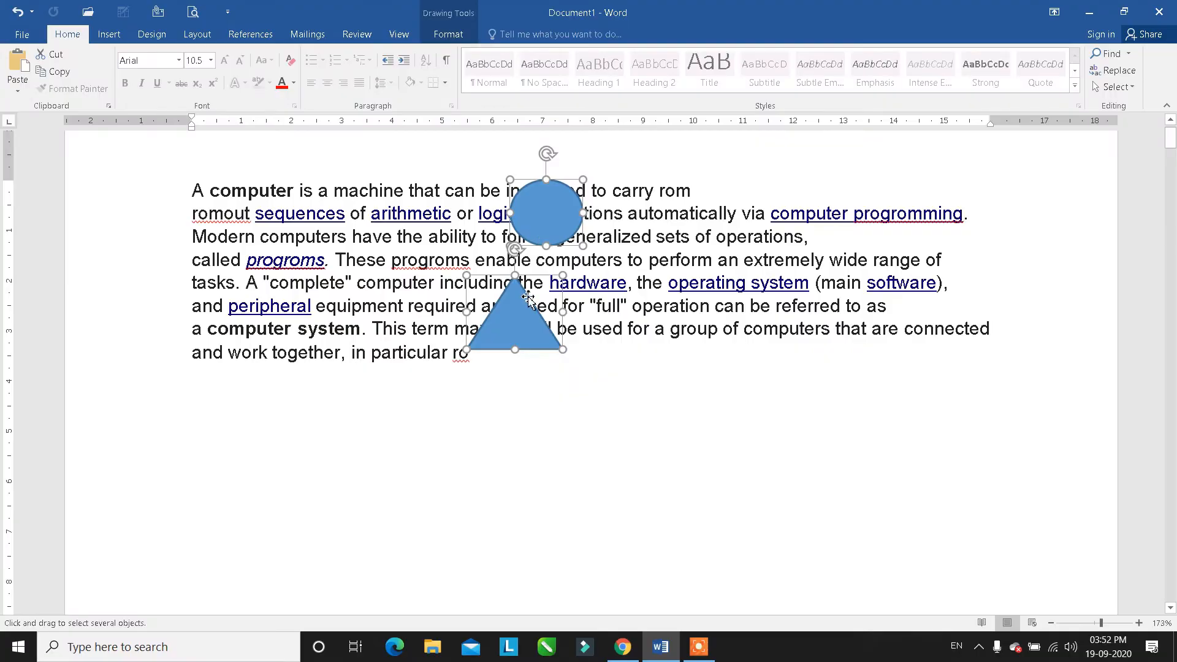
left_click_drag(525, 325, 337, 448)
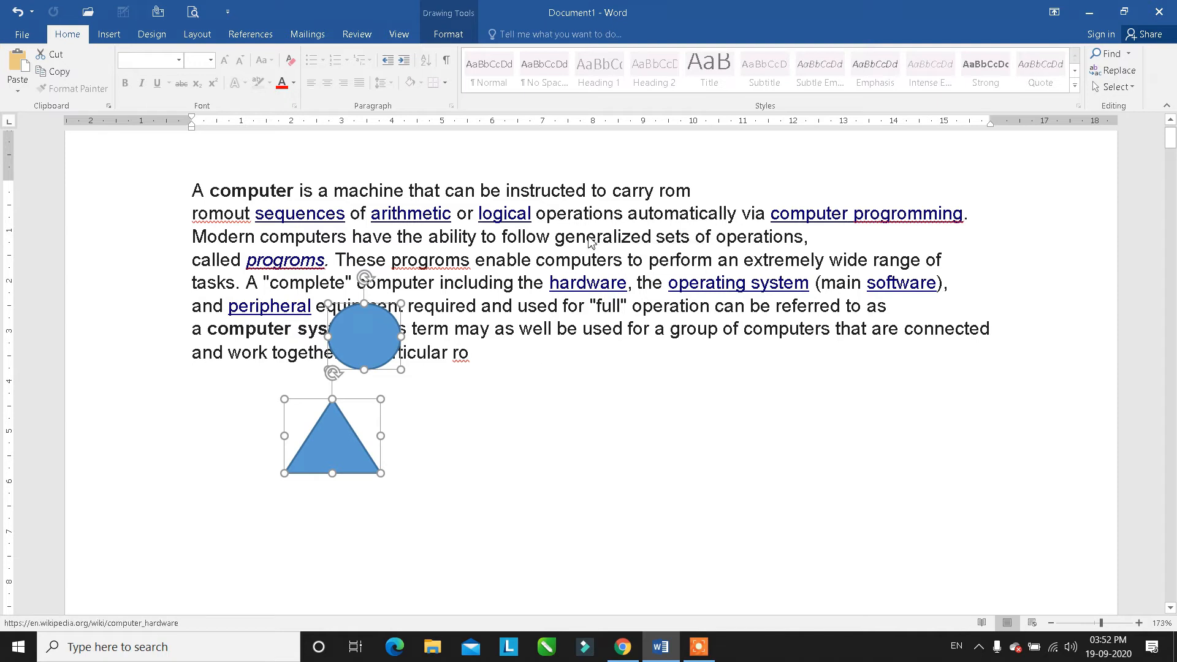
- Select the entire document, clear the selection, and move the oval below the paragraph, to the left of the triangle
left_click(1113, 86)
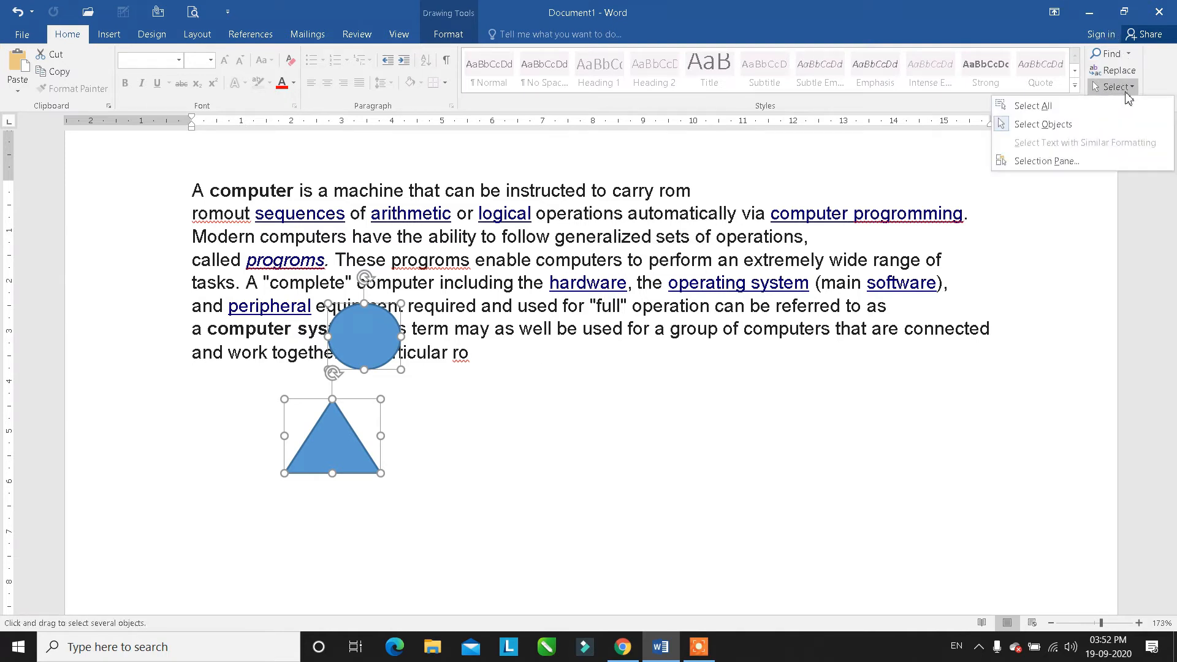
left_click(1065, 111)
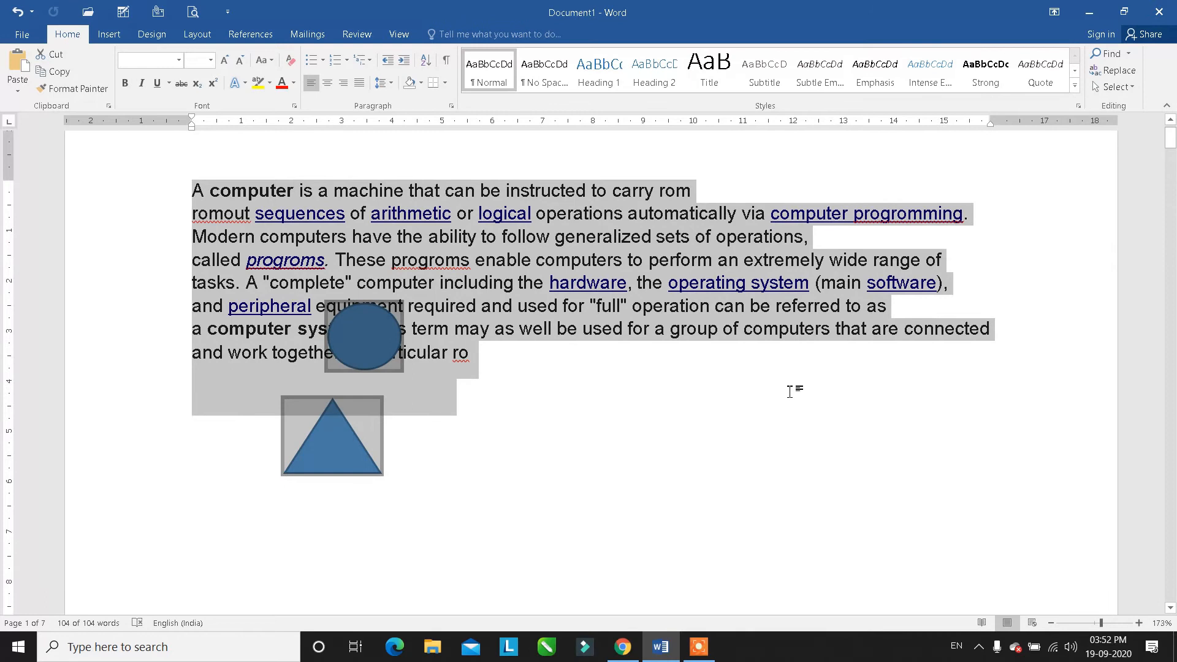
left_click(796, 386)
mouse_move(362, 336)
left_mouse_down()
mouse_move(219, 412)
mouse_move(209, 440)
left_mouse_up()
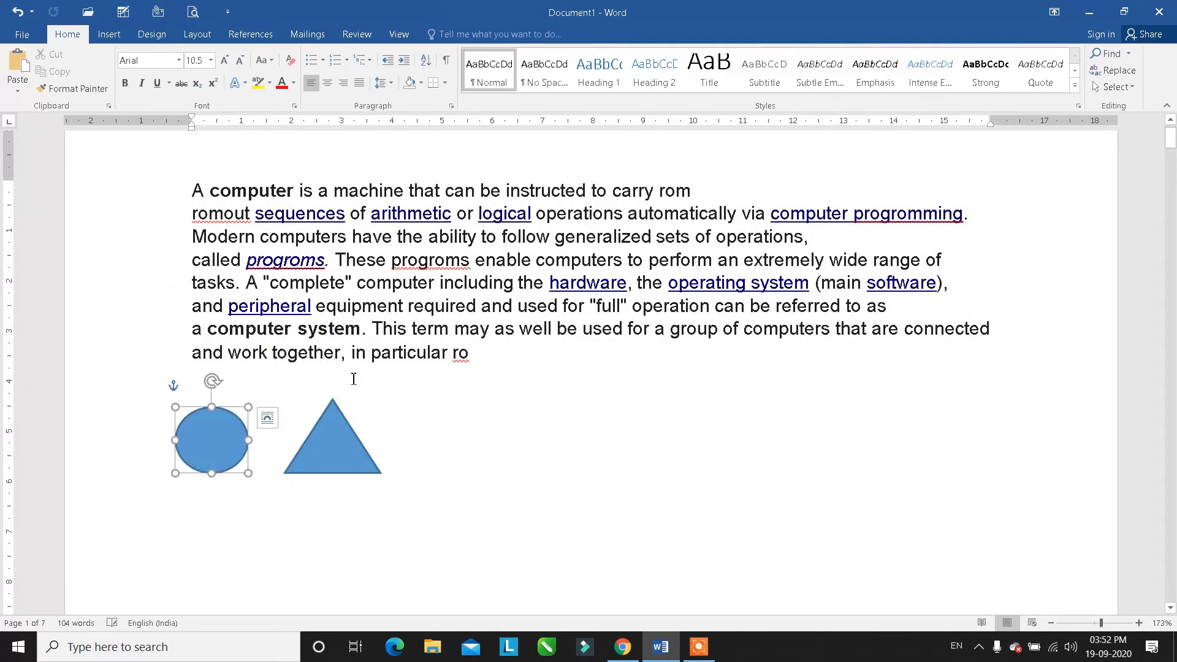
- Insert the picture "for socialff" from the Desktop folder into the document
left_click(109, 35)
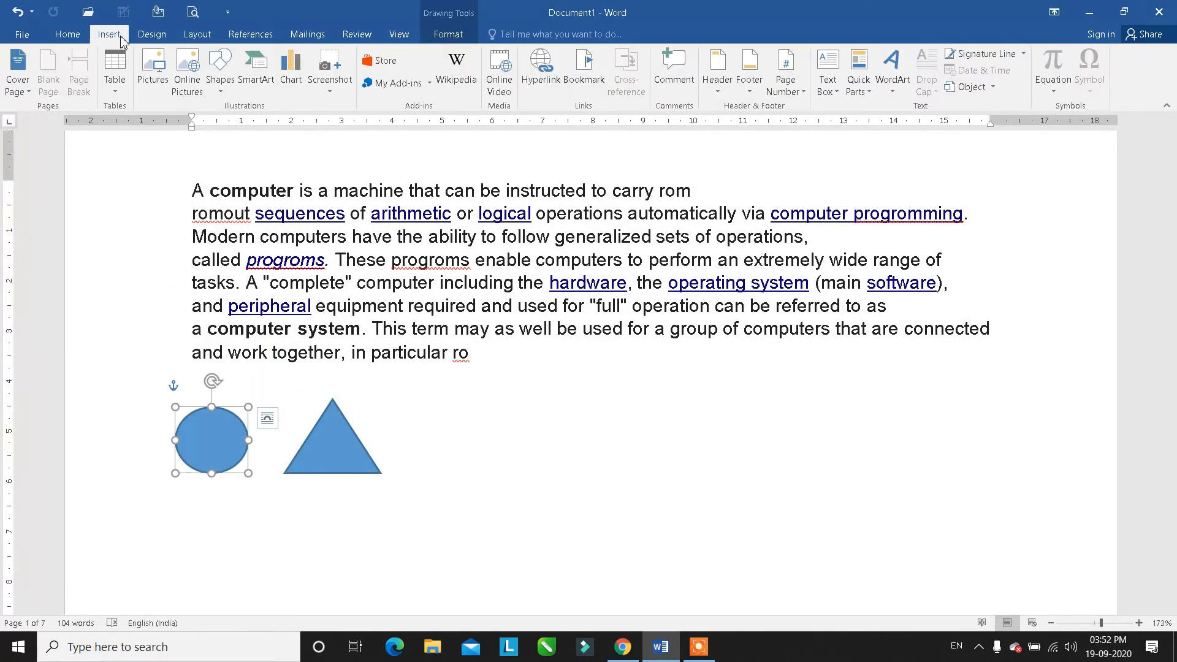
left_click(147, 92)
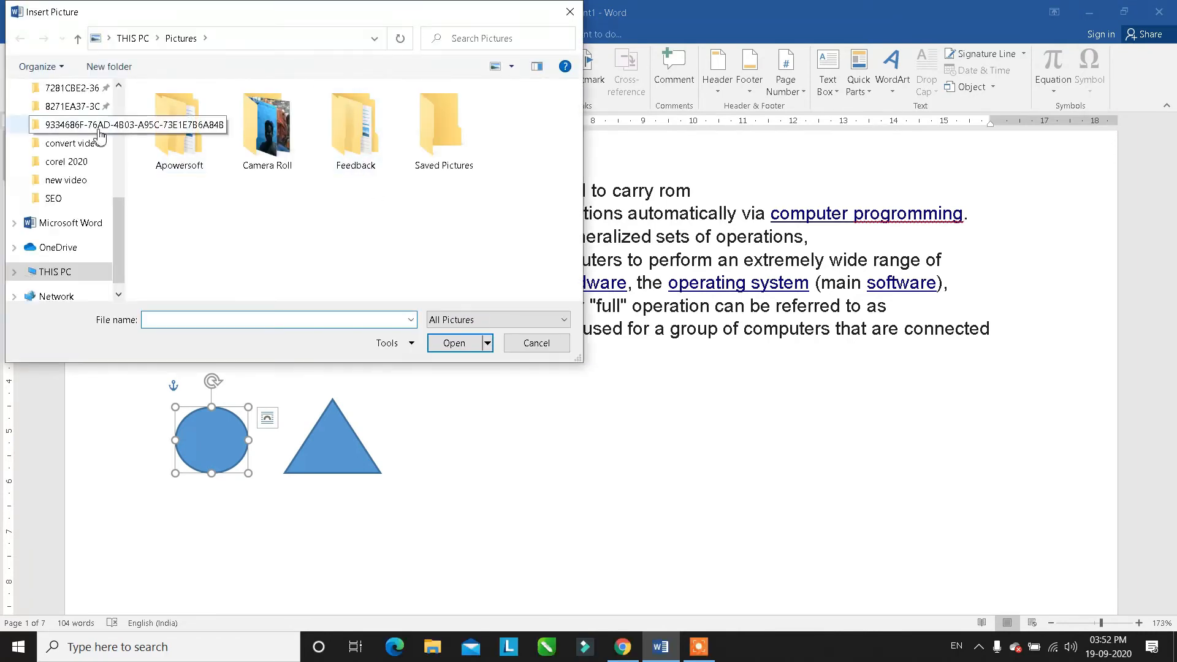
scroll(95, 119, "up", 5)
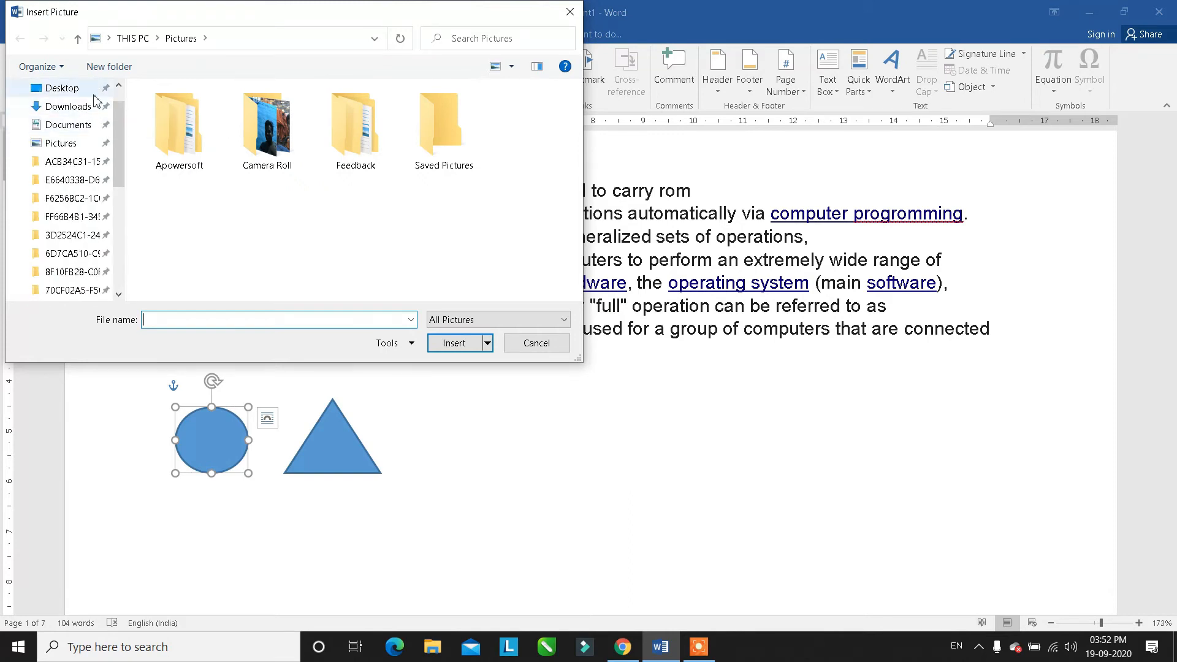
left_click(92, 89)
scroll(395, 190, "down", 6)
scroll(395, 192, "down", 3)
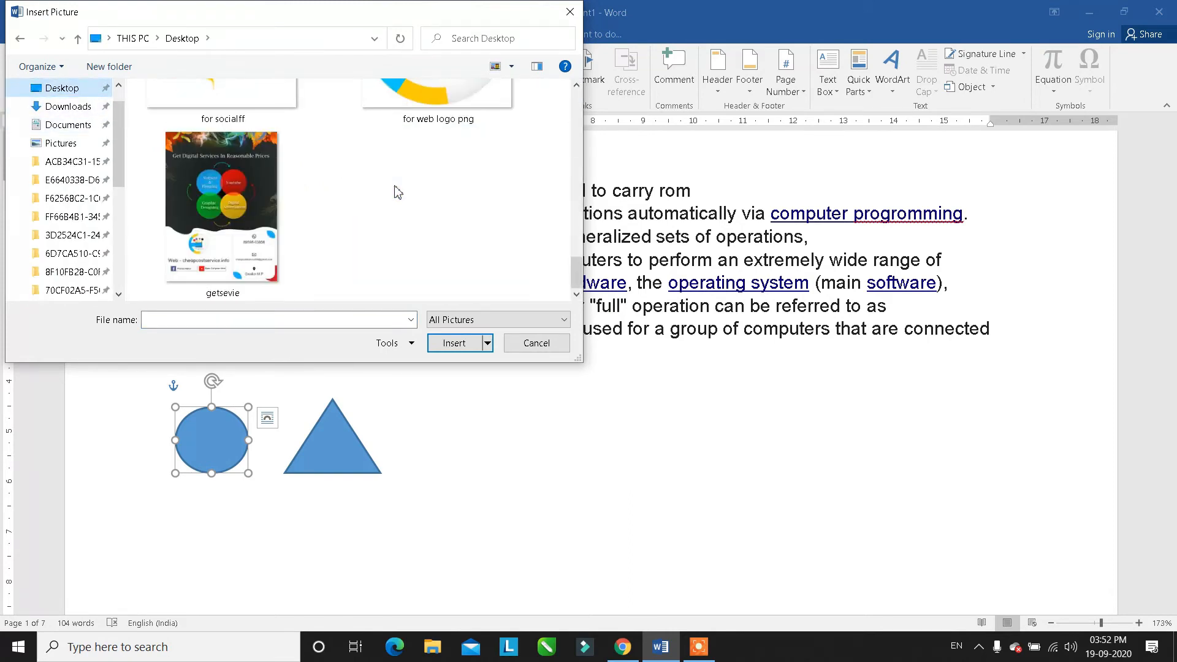
scroll(229, 225, "up", 2)
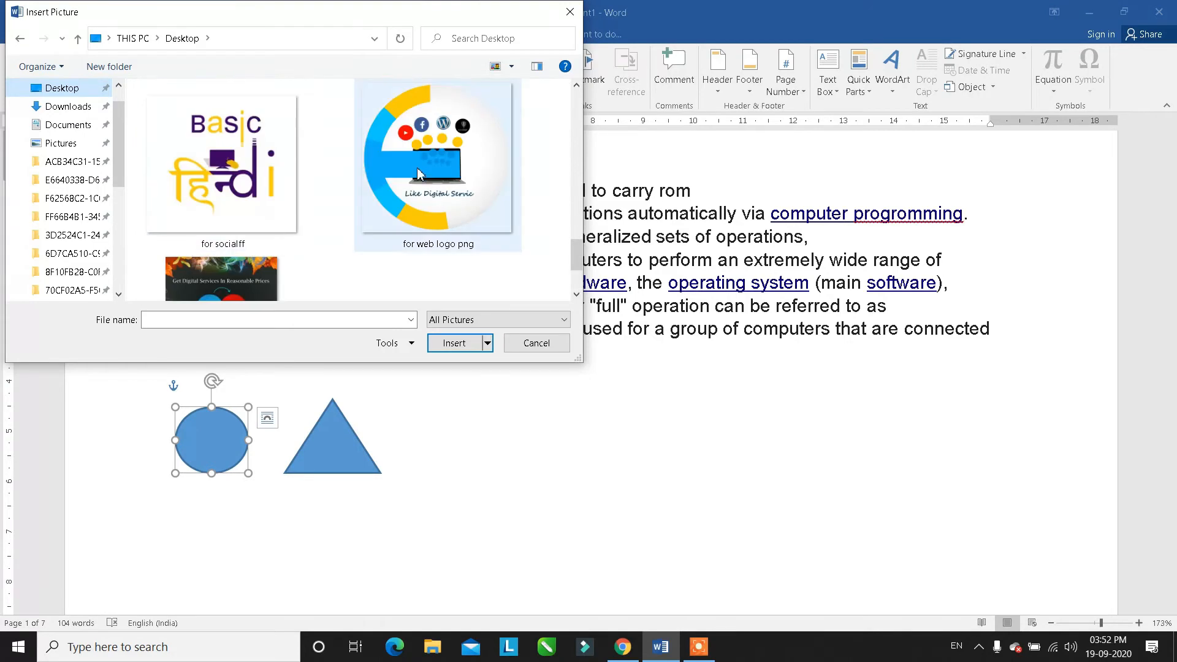
left_click(237, 182)
double_click(237, 183)
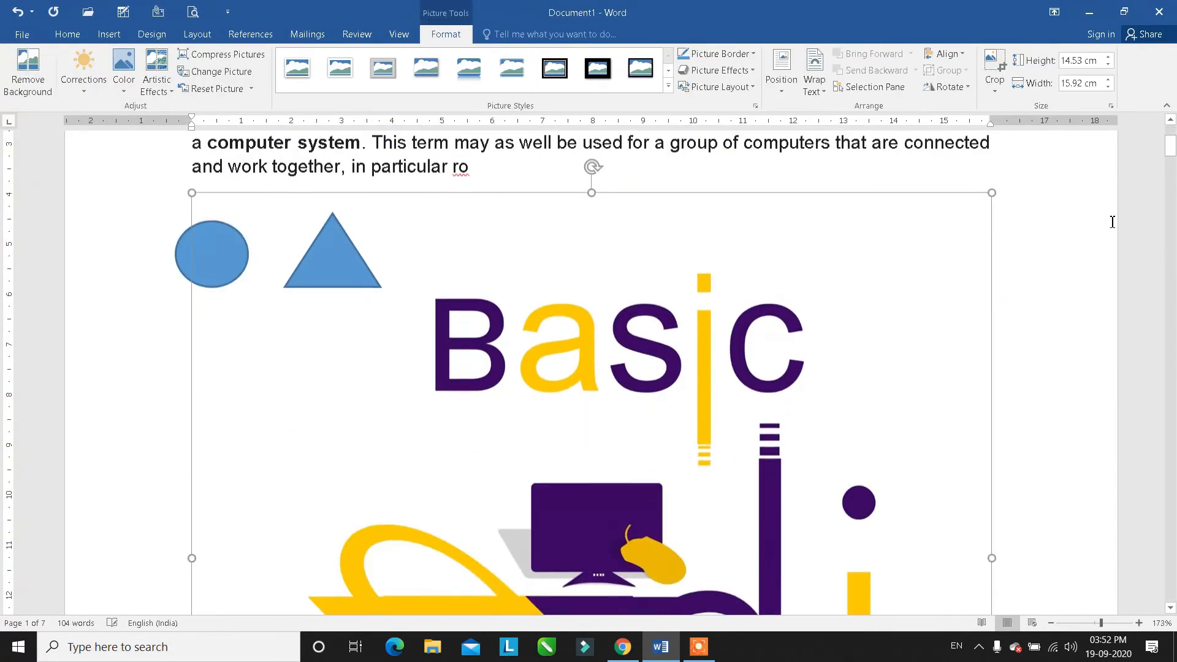
- Shrink the inserted picture proportionally to a small logo just below the paragraph, roughly the size of the triangle
left_click_drag(991, 192, 388, 472)
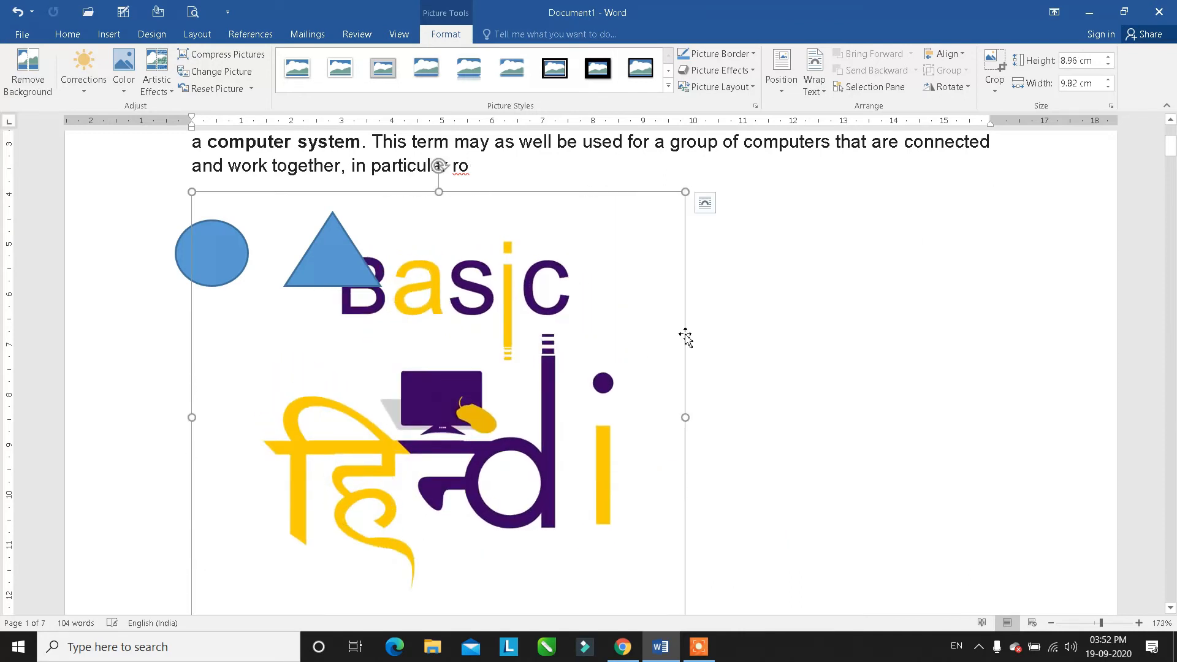
scroll(685, 346, "down", 2)
left_click_drag(685, 517, 315, 177)
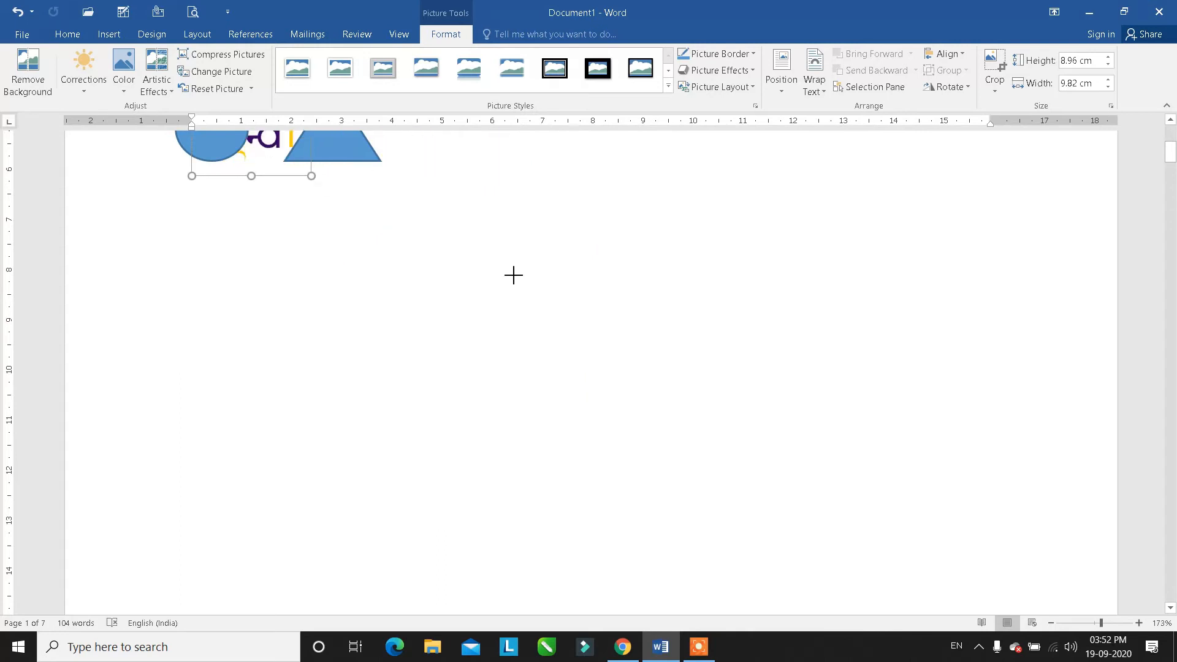
- Move the triangle and the oval to the right of the picture so all three stand in a row, and deselect them
scroll(513, 273, "up", 4)
left_click_drag(315, 407, 451, 386)
left_click_drag(220, 389, 360, 365)
left_click(634, 361)
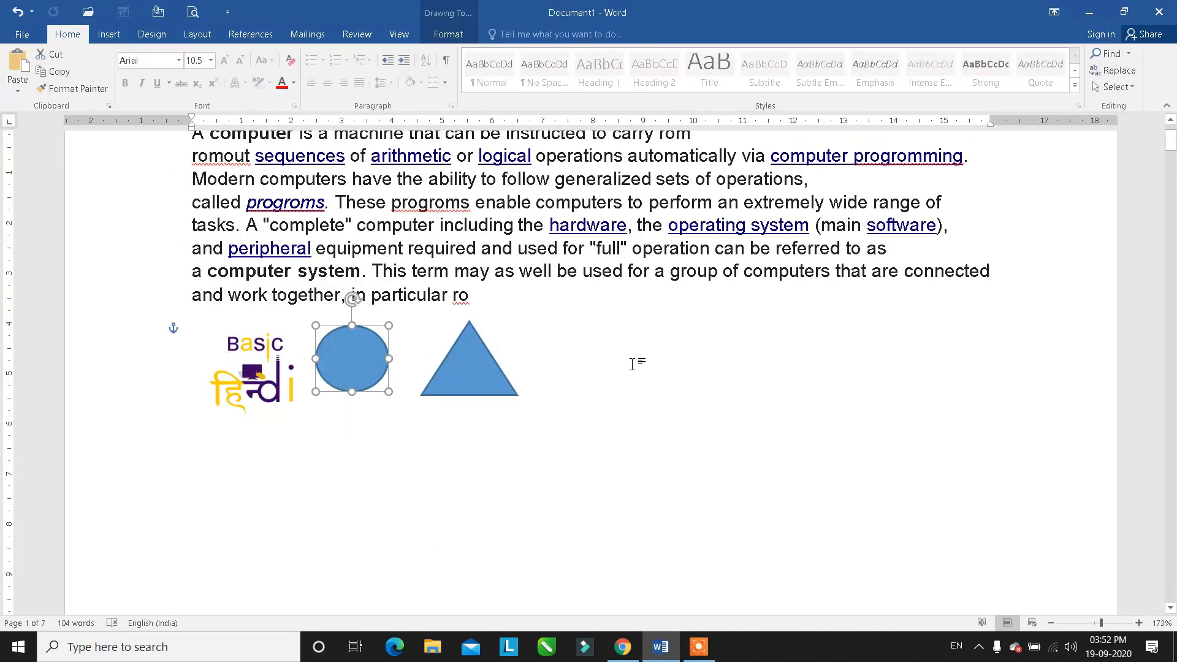
scroll(633, 359, "up", 2)
scroll(633, 358, "up", 1)
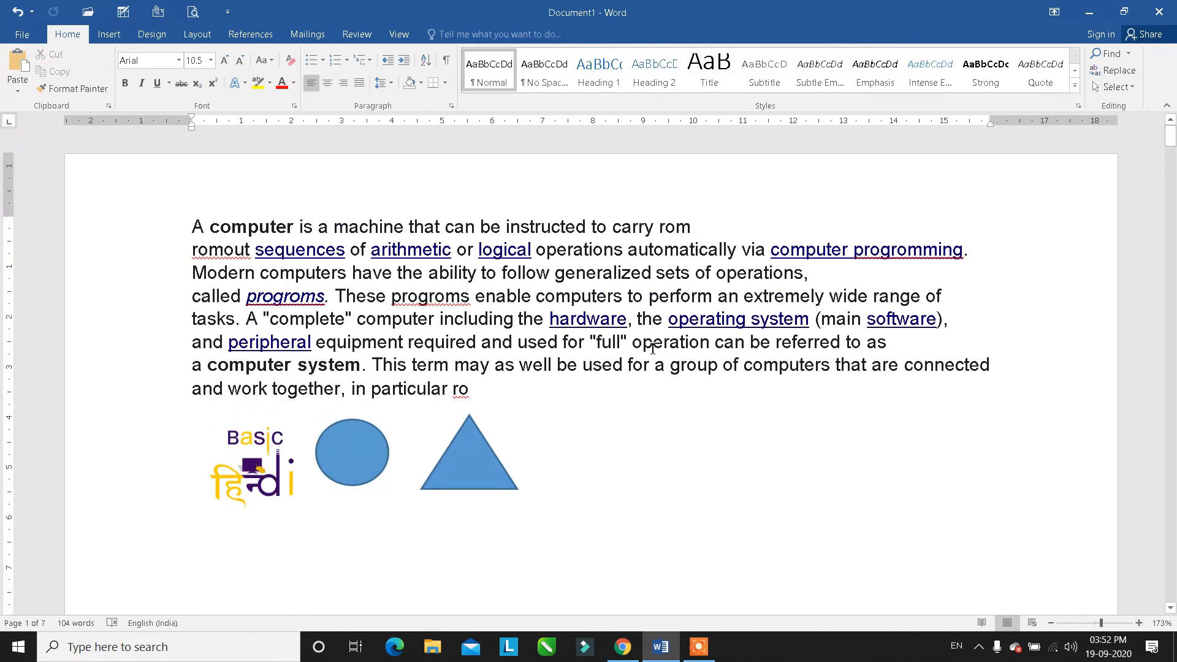
- Open the Selection pane and hide Isosceles Triangle 2 and Oval 1
left_click(1128, 87)
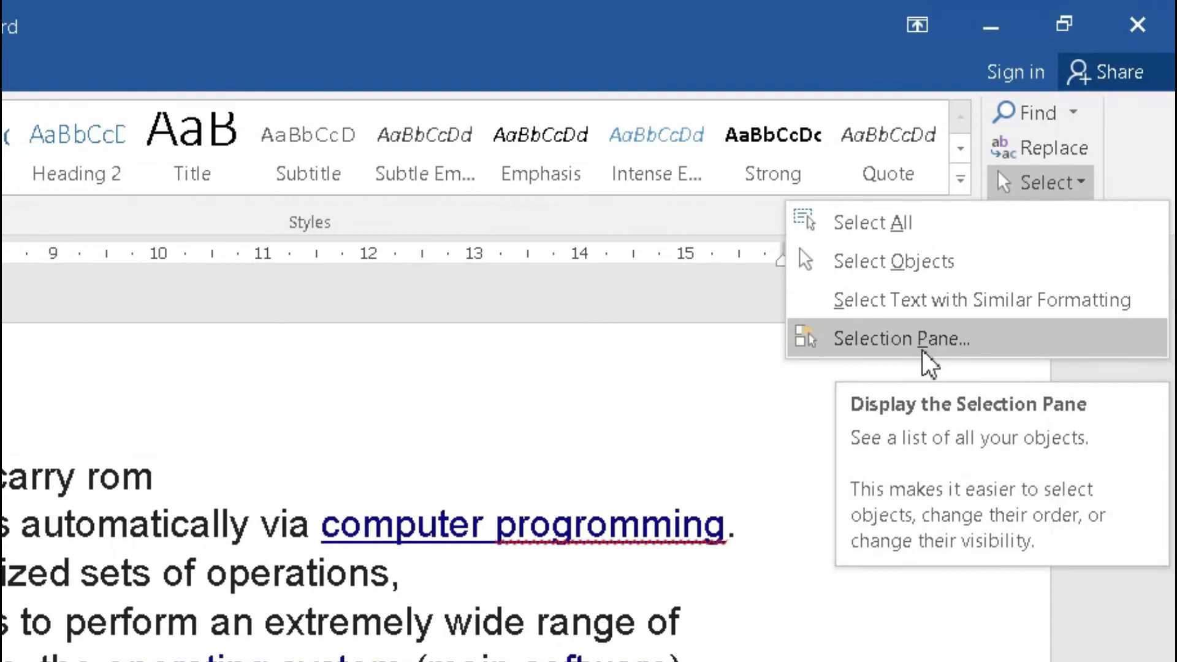
left_click(922, 351)
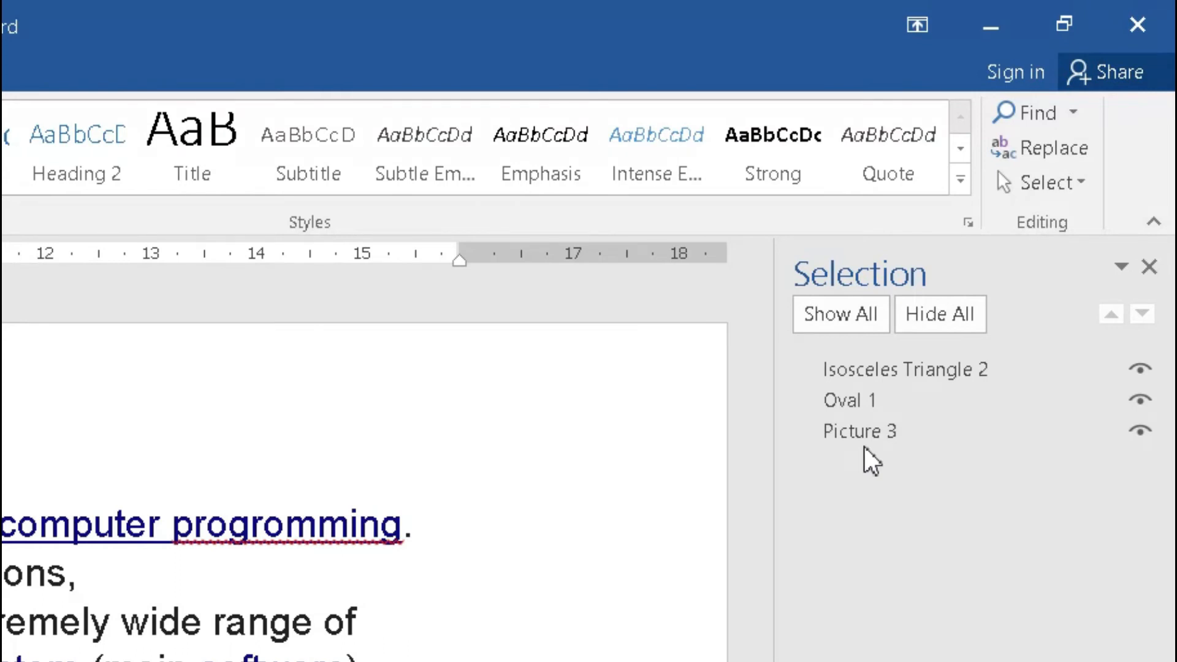
left_click(1140, 371)
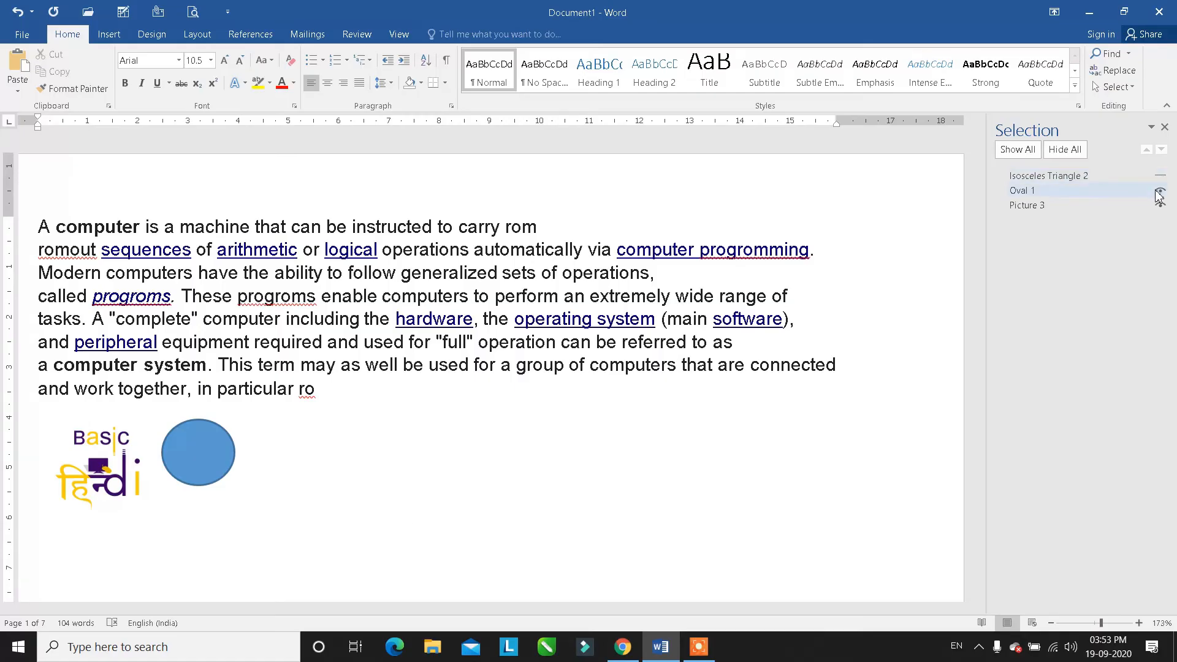
left_click(1158, 191)
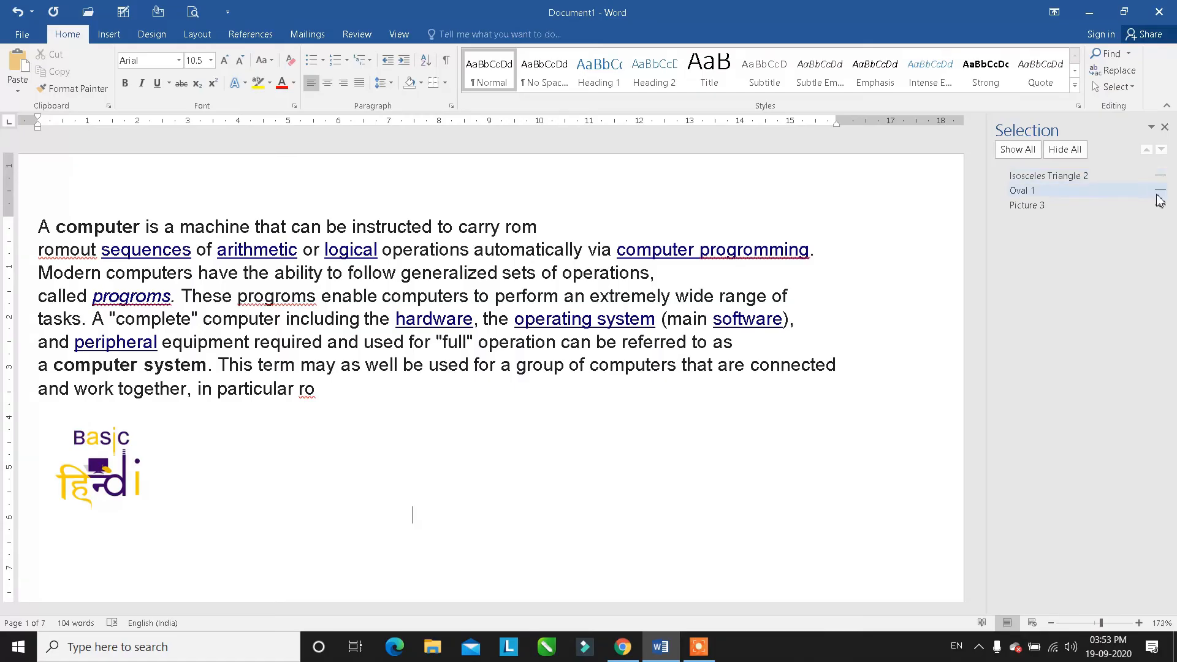
- Try to hide Picture 3 and to blank out its name in the Selection pane
left_click(1159, 206)
left_click(1160, 209)
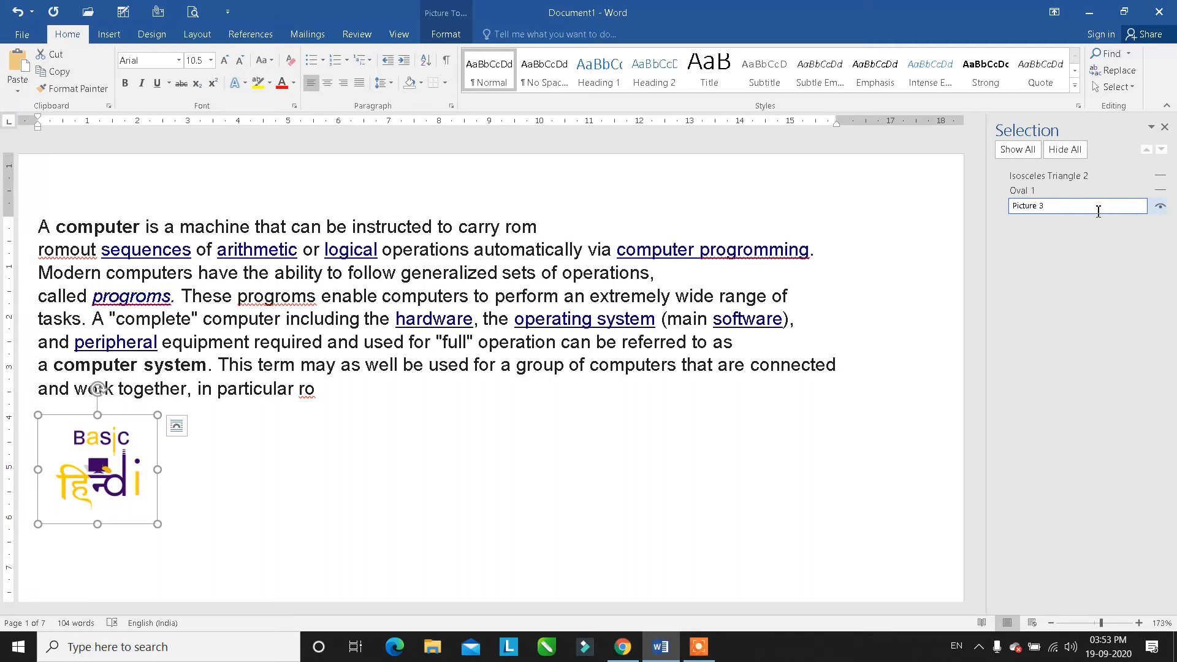
left_click_drag(1059, 206, 871, 205)
key("BackSpace")
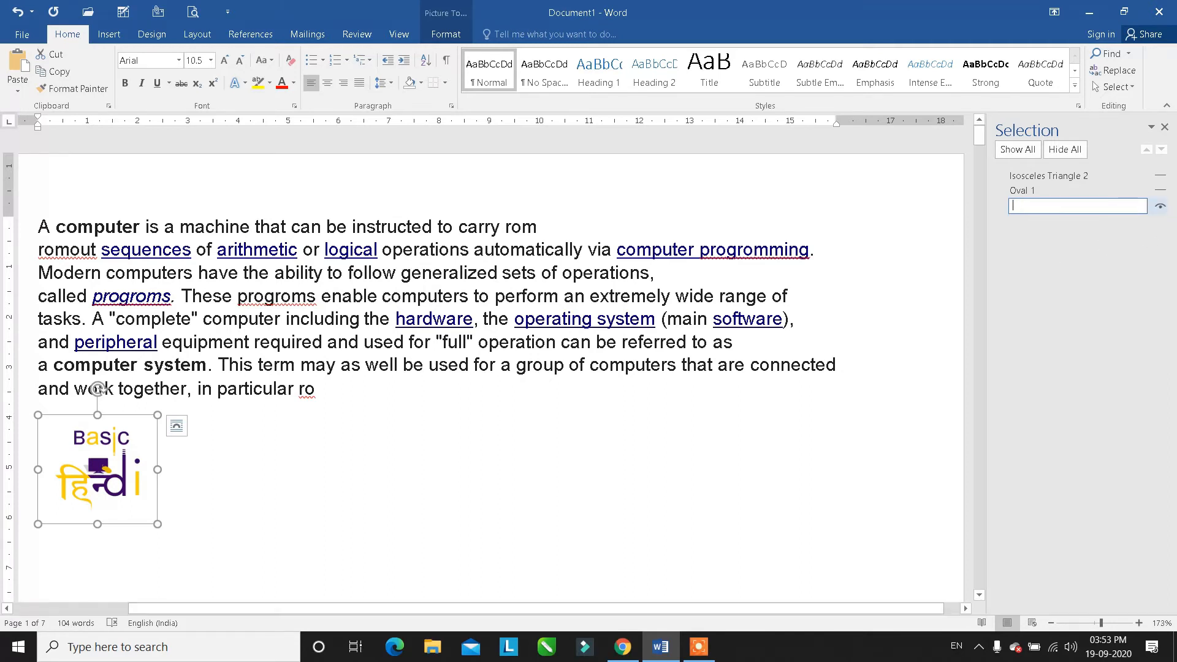
left_click(878, 289)
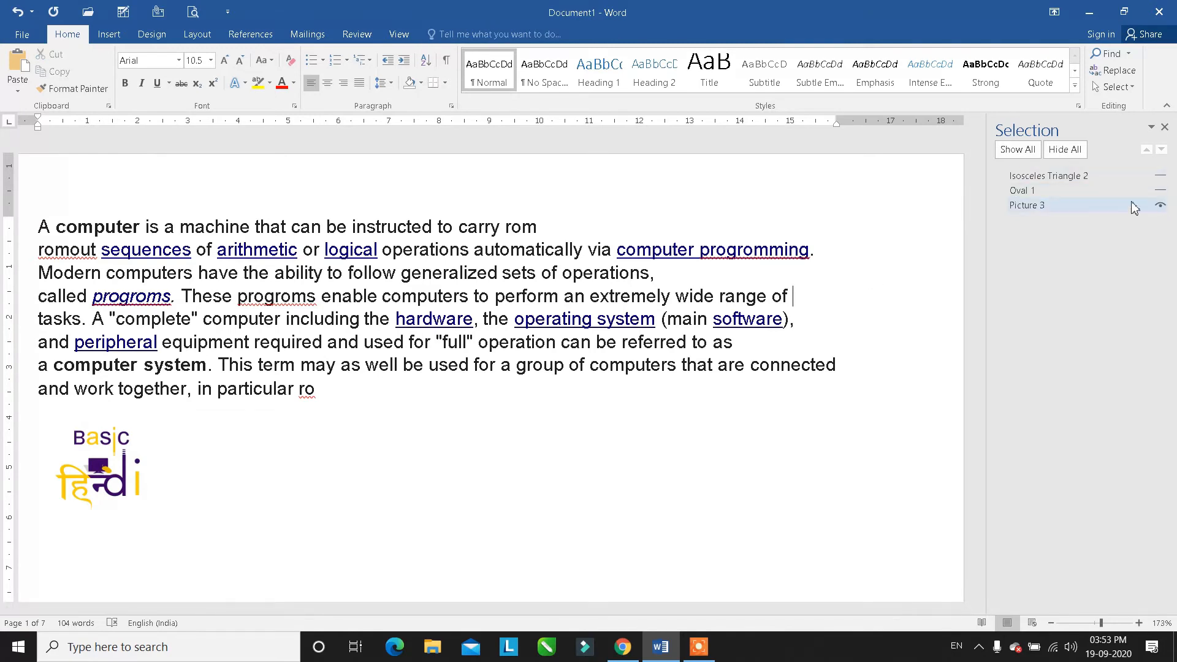
- Select Picture 3 through the Selection pane, look at its layout options, and delete the picture
left_click(1021, 210)
left_click(1022, 207)
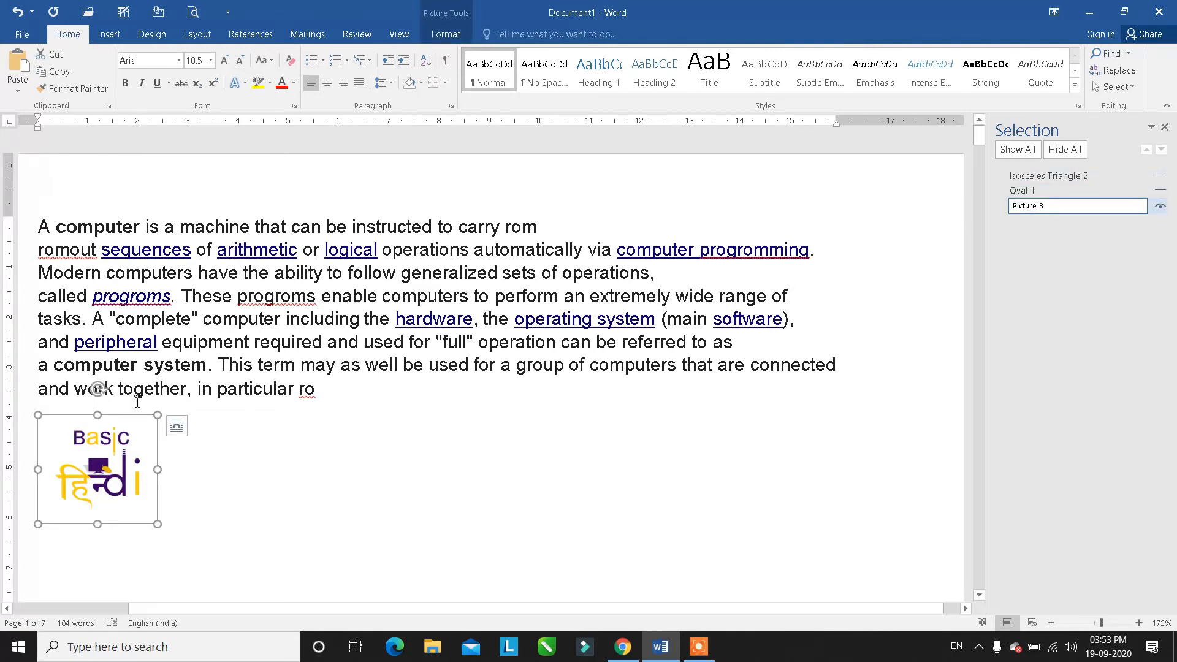
left_click(176, 424)
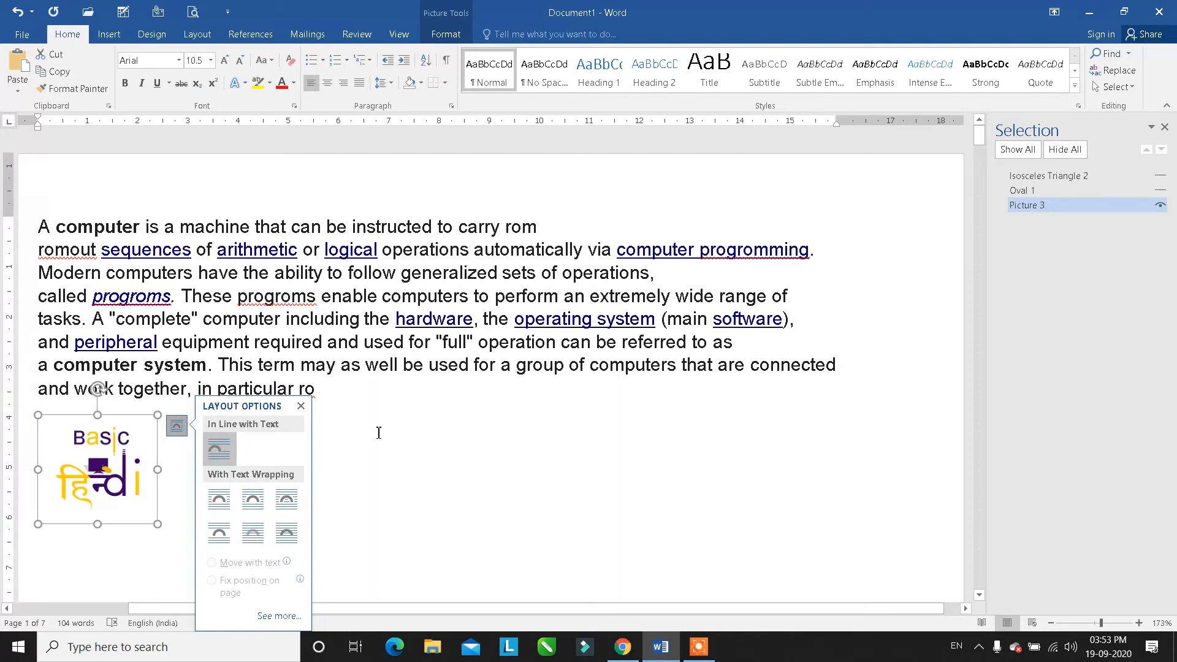
key("Delete")
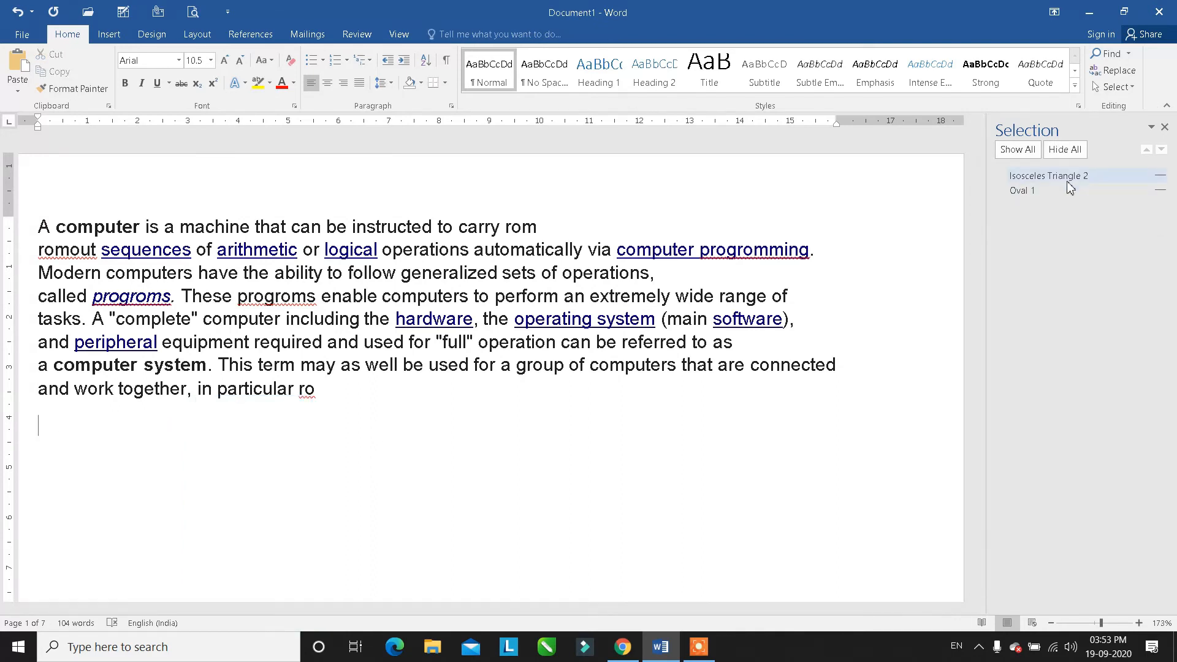
- Show the triangle and the oval, hide and show both once more, and close the Selection pane
left_click(1160, 176)
left_click(1161, 191)
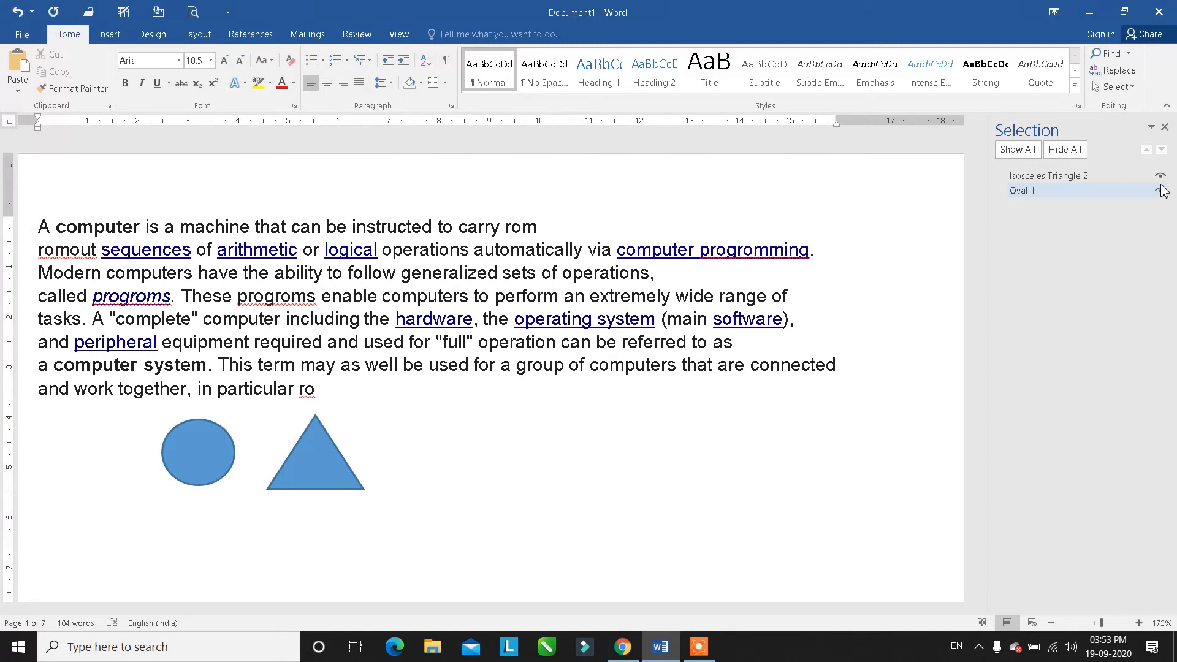
left_click(1160, 176)
left_click(1161, 191)
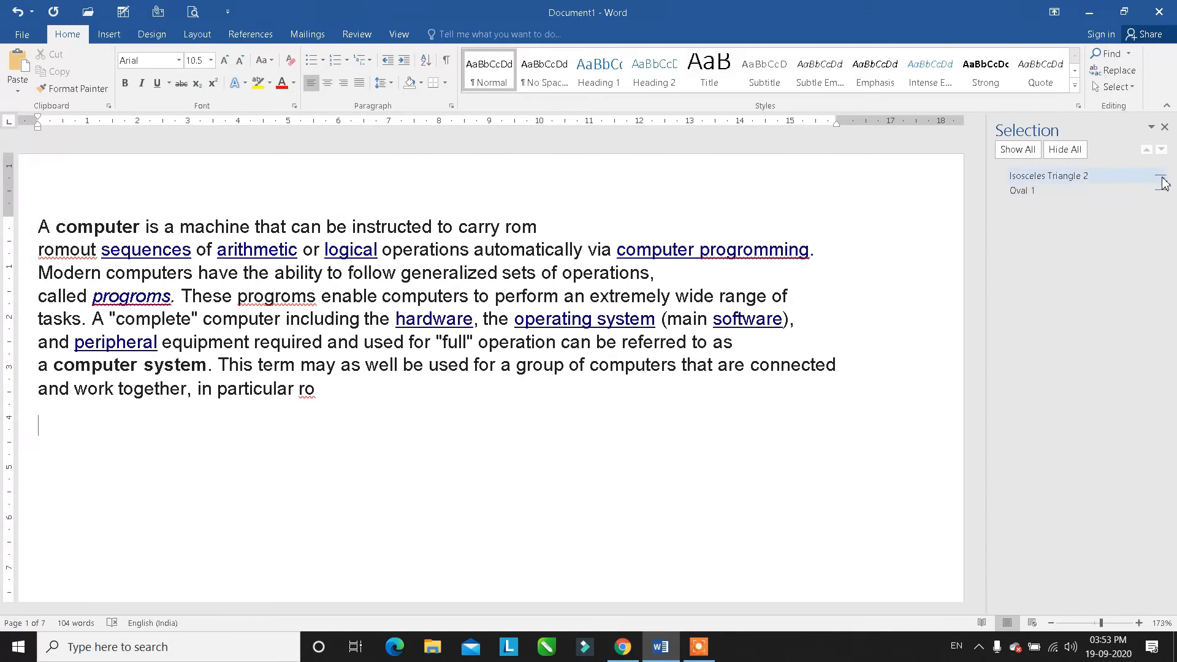
left_click(1160, 178)
left_click(1160, 191)
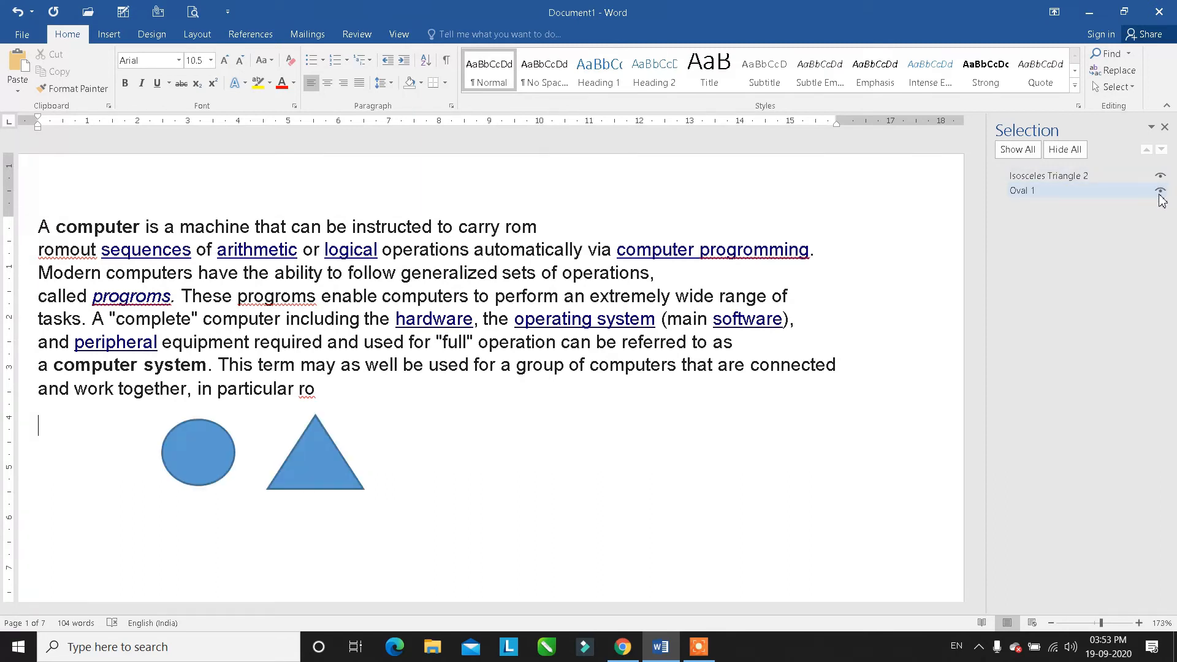
left_click(1164, 126)
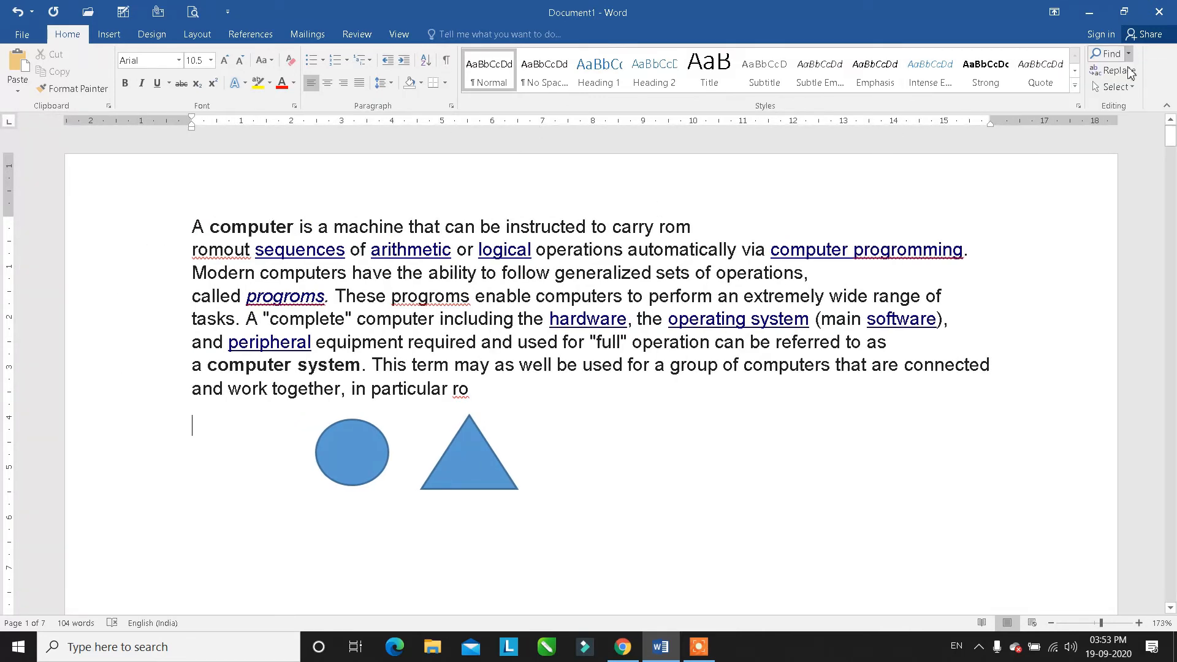
- Select all text with formatting similar to the plain body text, and clear the selection
left_click(1126, 88)
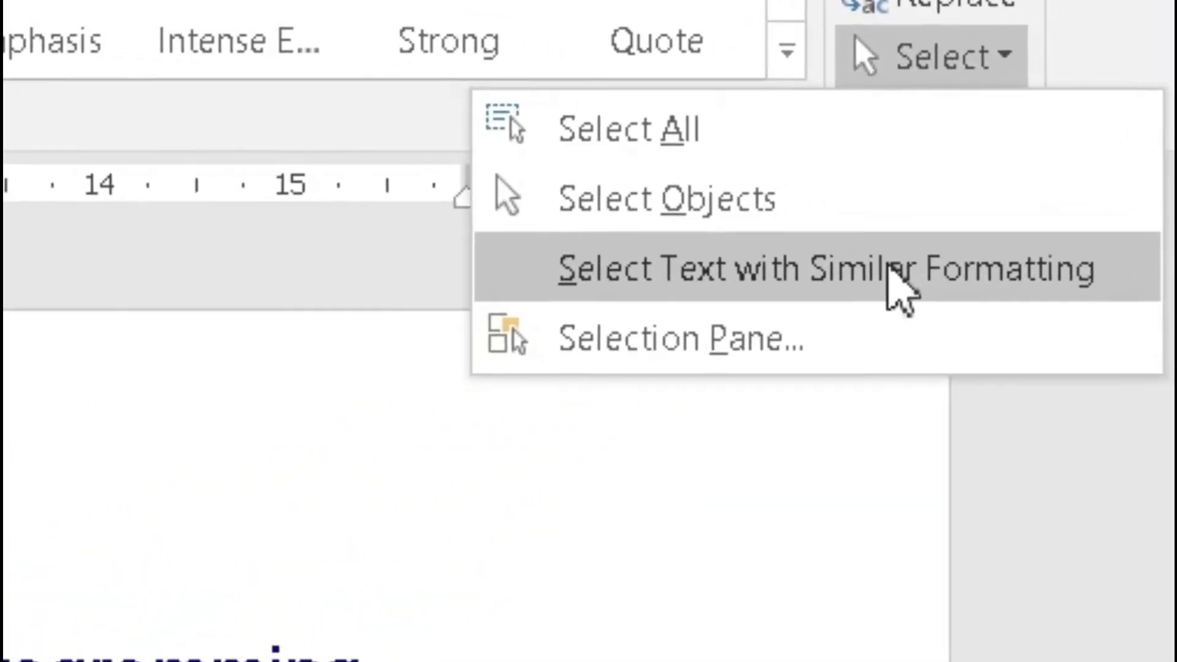
left_click(888, 269)
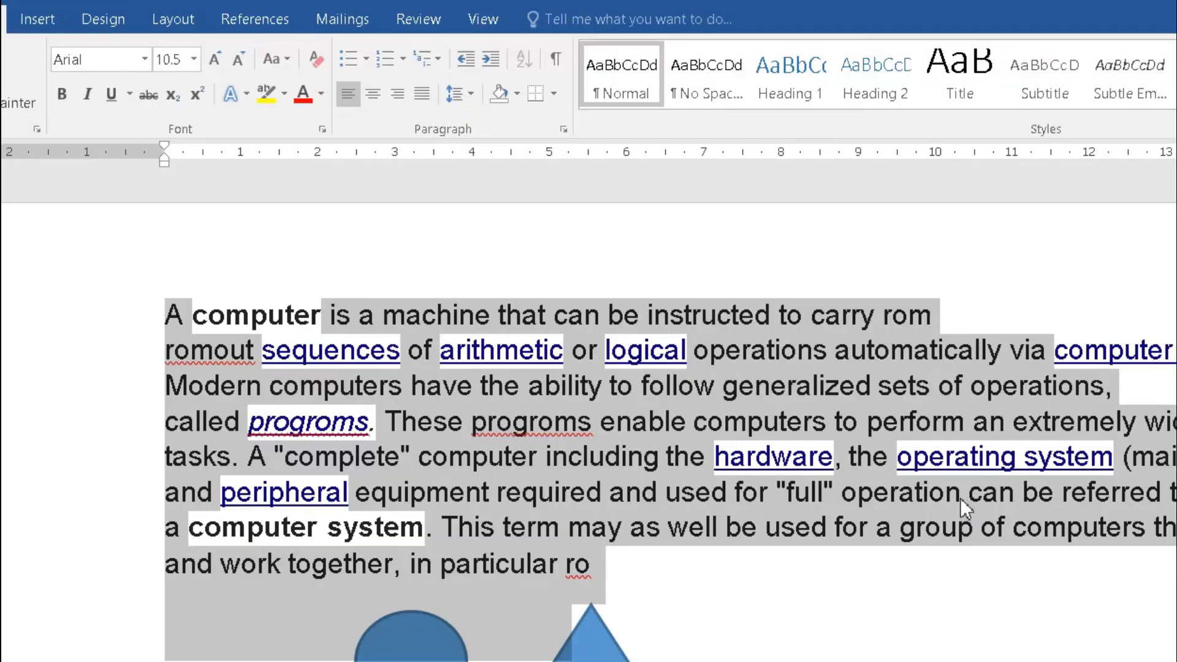
left_click(960, 498)
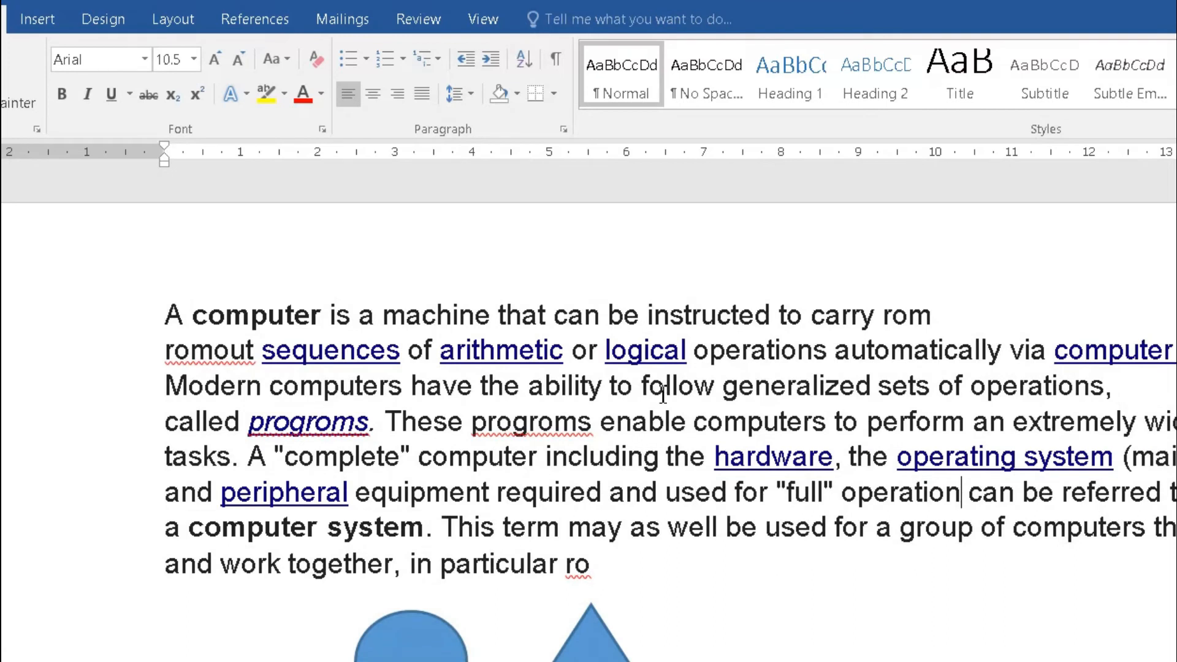
- Format "machine that can be instructed to carry rom" in the first line as red and underlined
left_click_drag(389, 316, 922, 306)
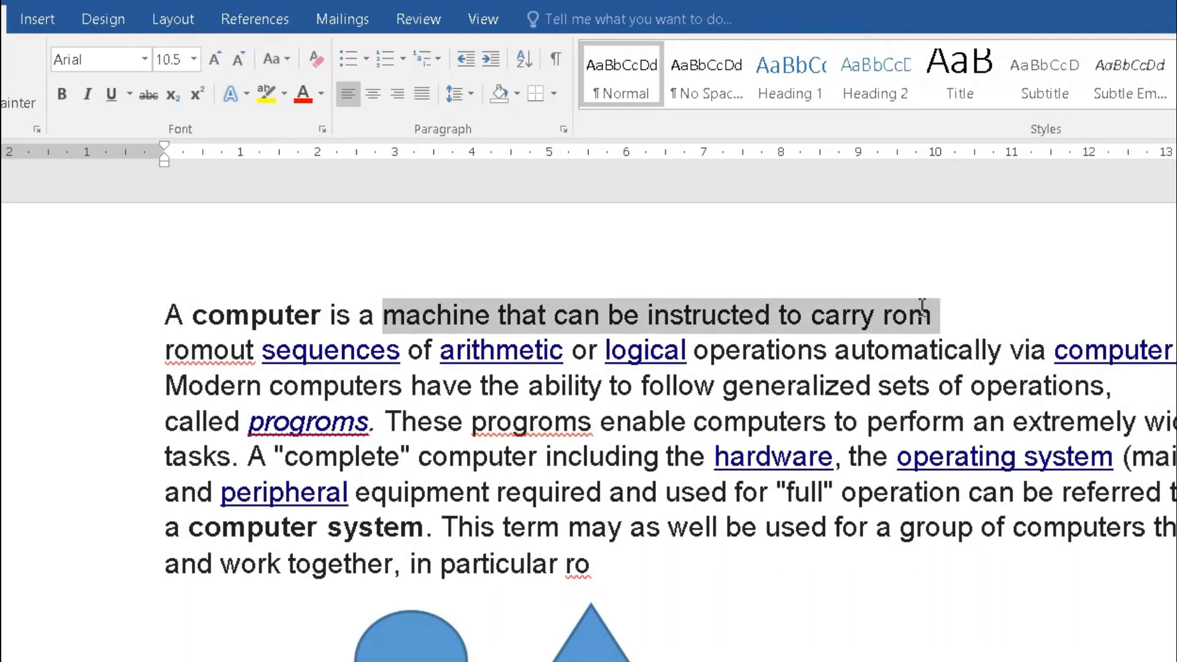
left_click(307, 96)
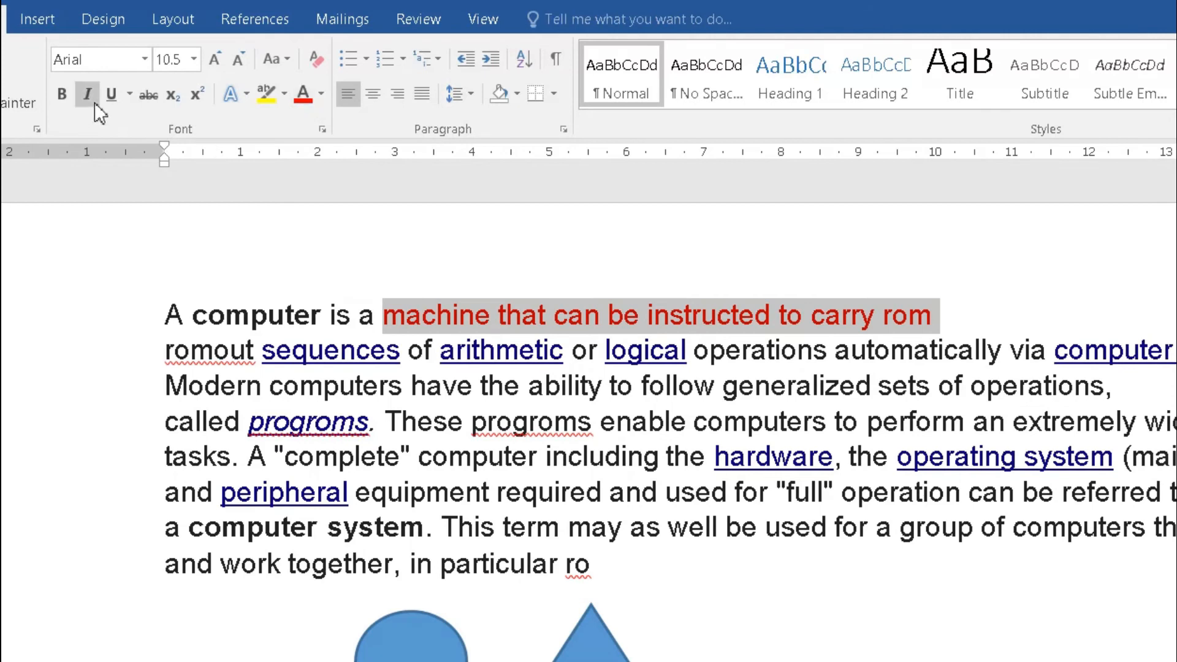
key("ctrl+u")
left_click(311, 314)
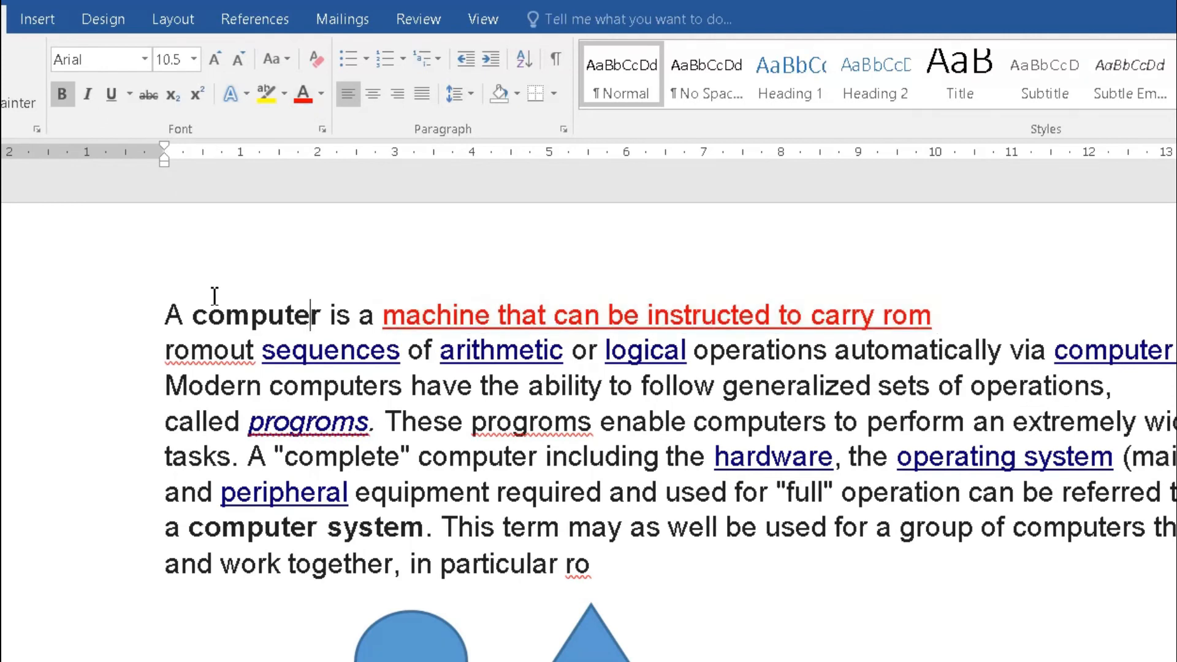
- Select all text formatted like the plain "A" at the start of the paragraph
left_click(169, 315)
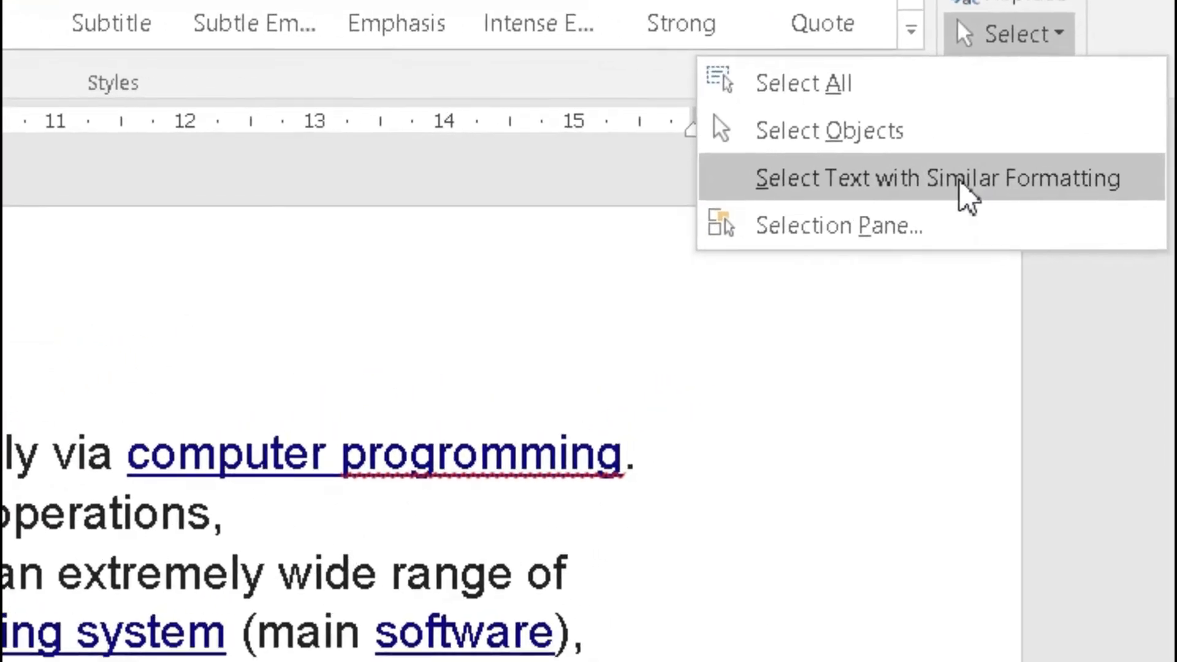
left_click(1027, 163)
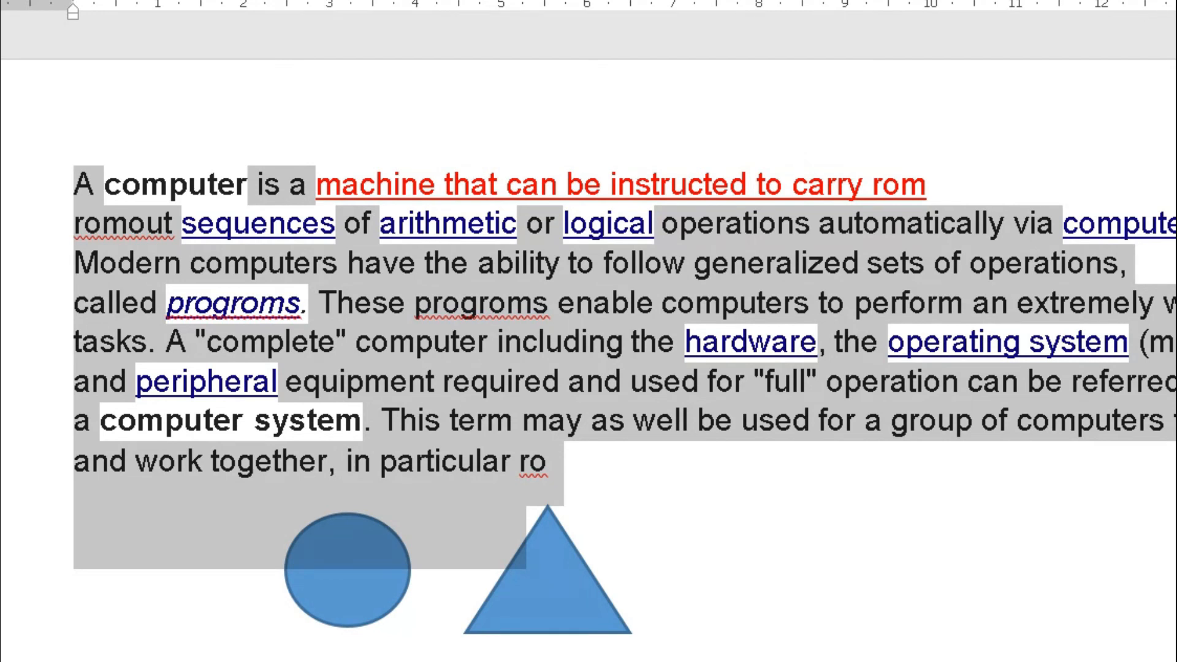
- Review the selection options, preview Heading 1 in the expanded style gallery without applying it, and clear the text selection
left_click(1111, 90)
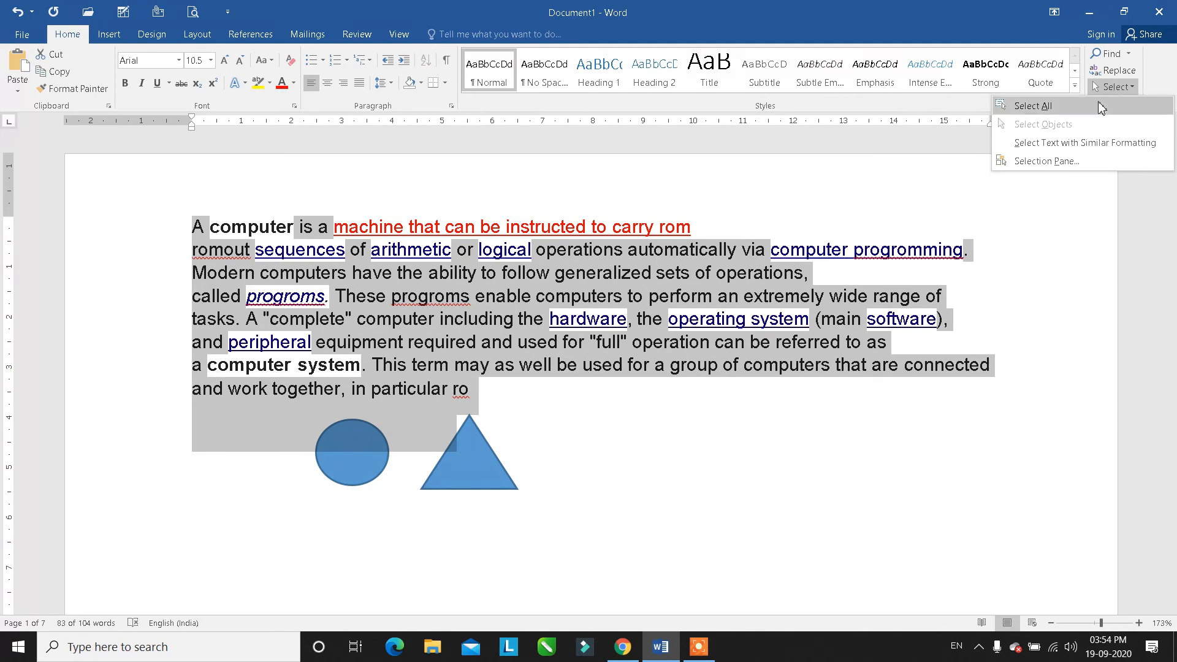
left_click(1075, 91)
left_click(1075, 90)
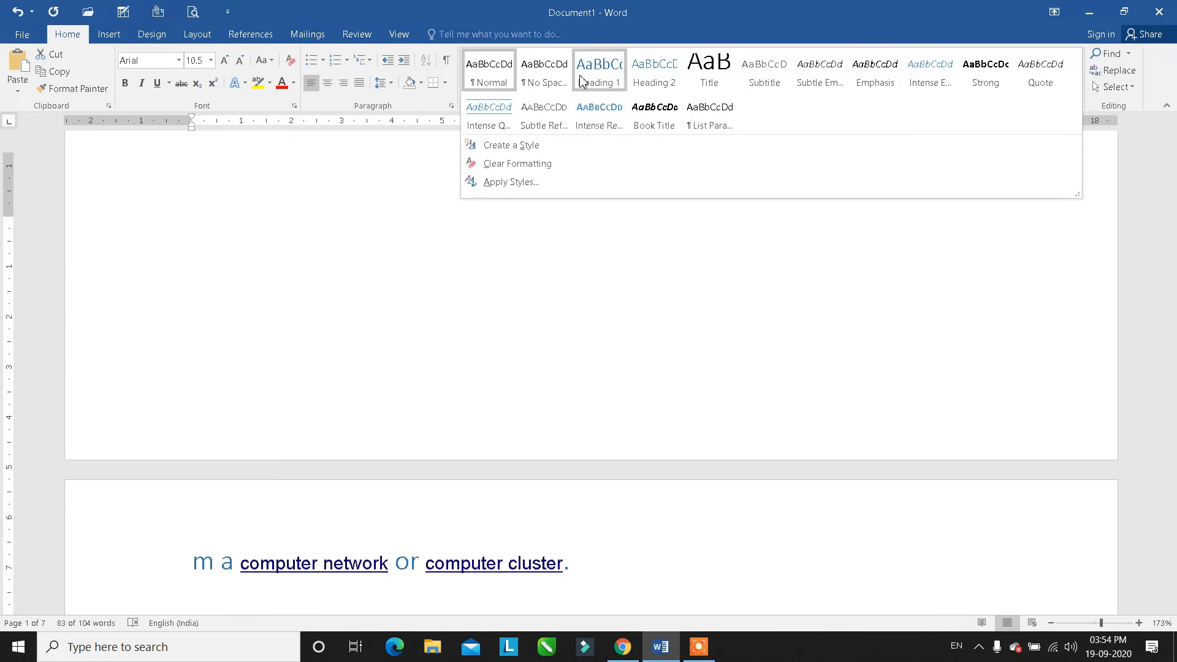
key("Escape")
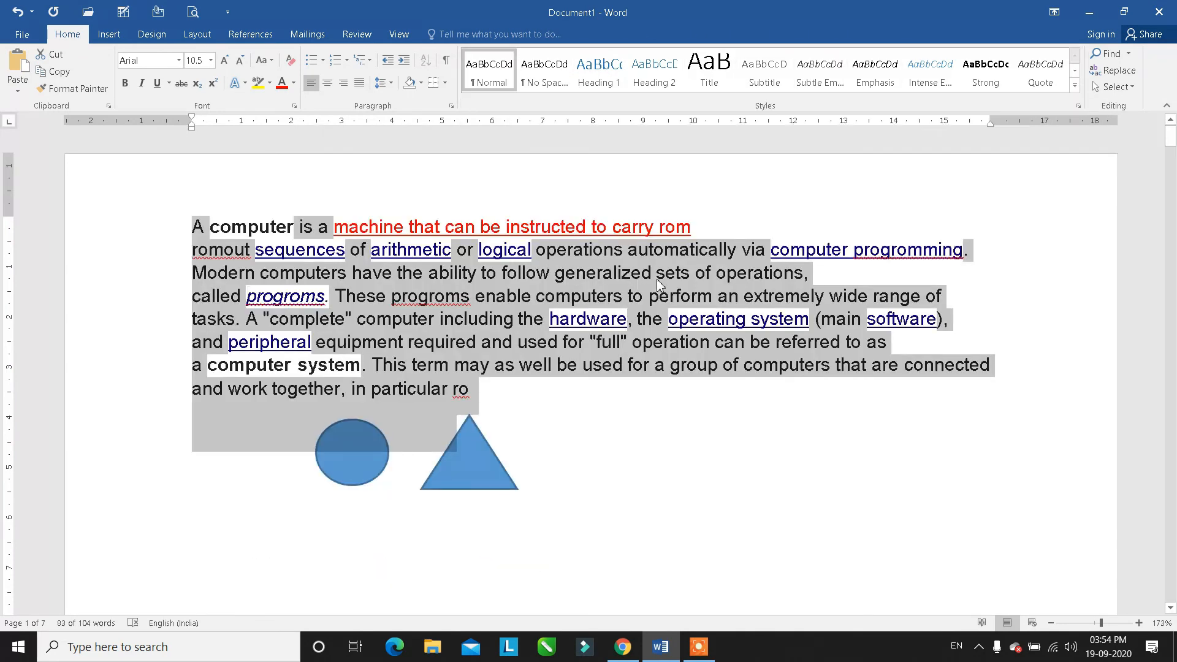
left_click(864, 283)
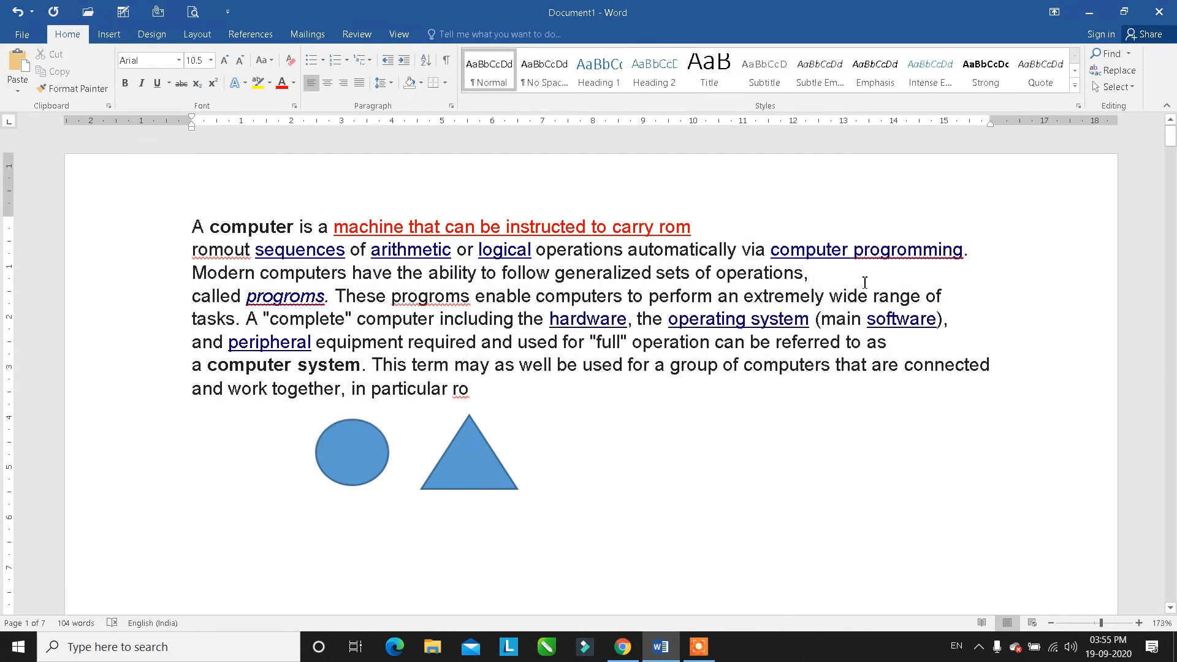